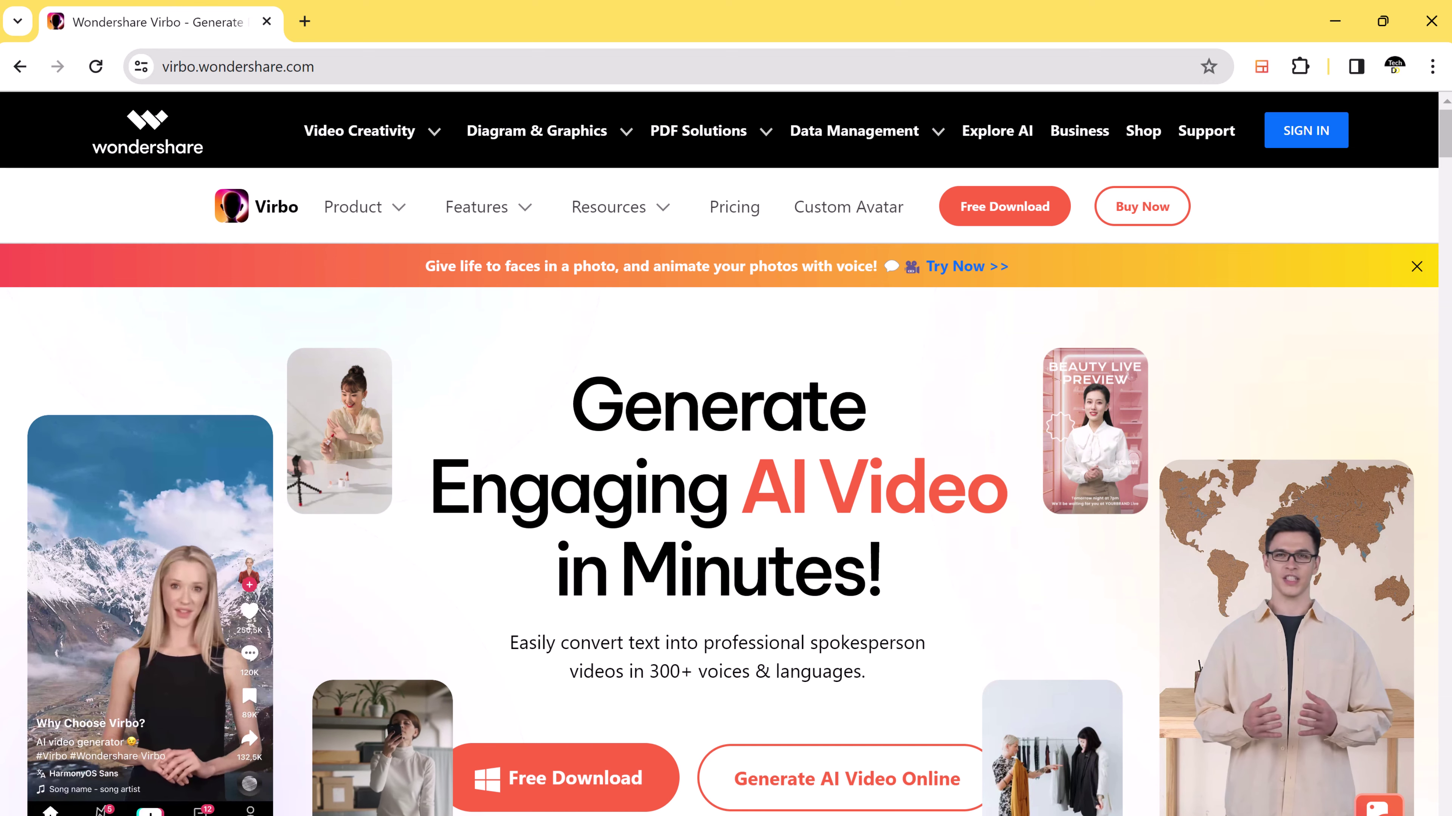
- Scroll down through the Virbo Home page to browse its features and avatars
scroll(743, 423, "down", 2)
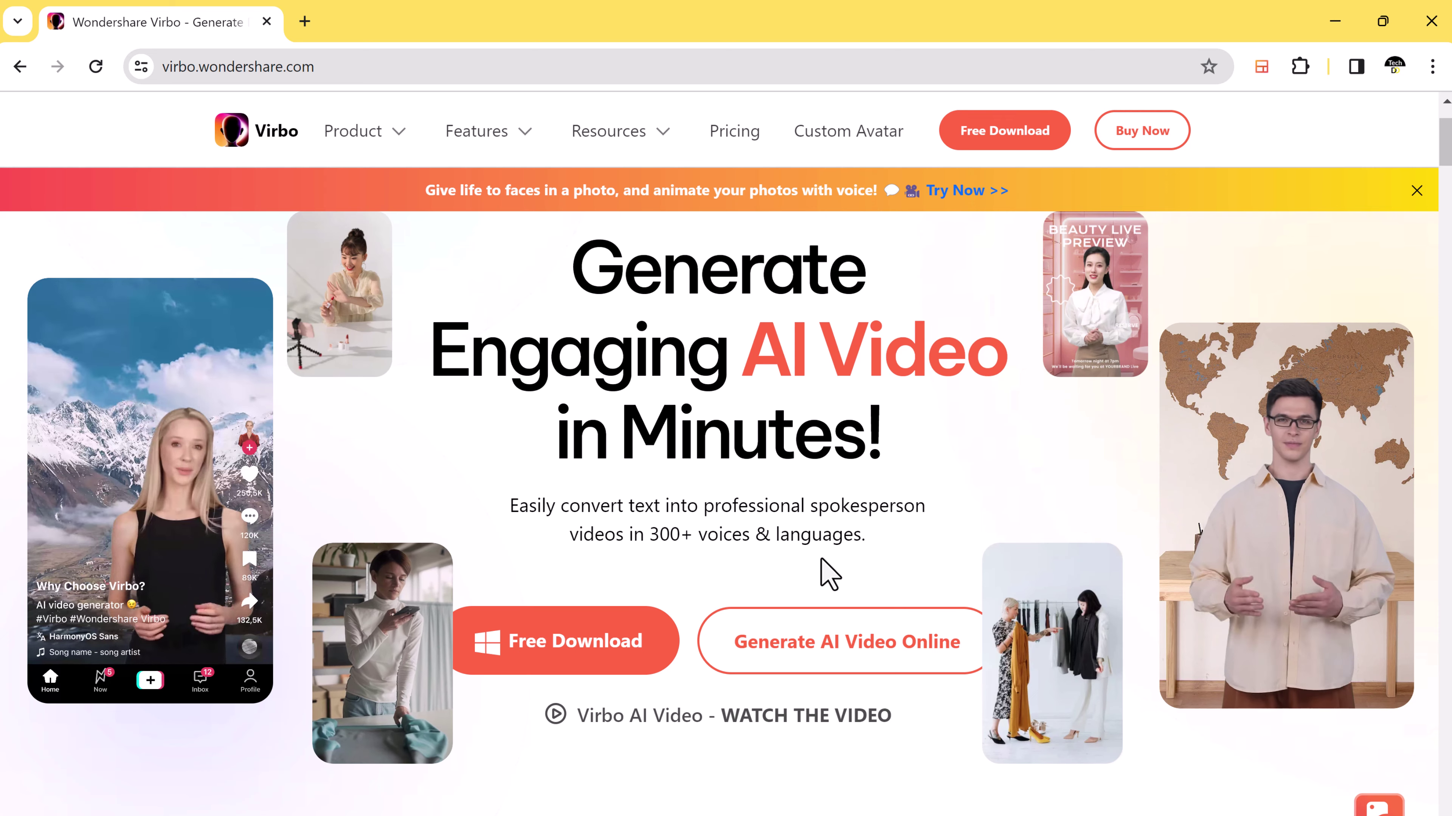
scroll(829, 574, "down", 10)
scroll(829, 573, "down", 5)
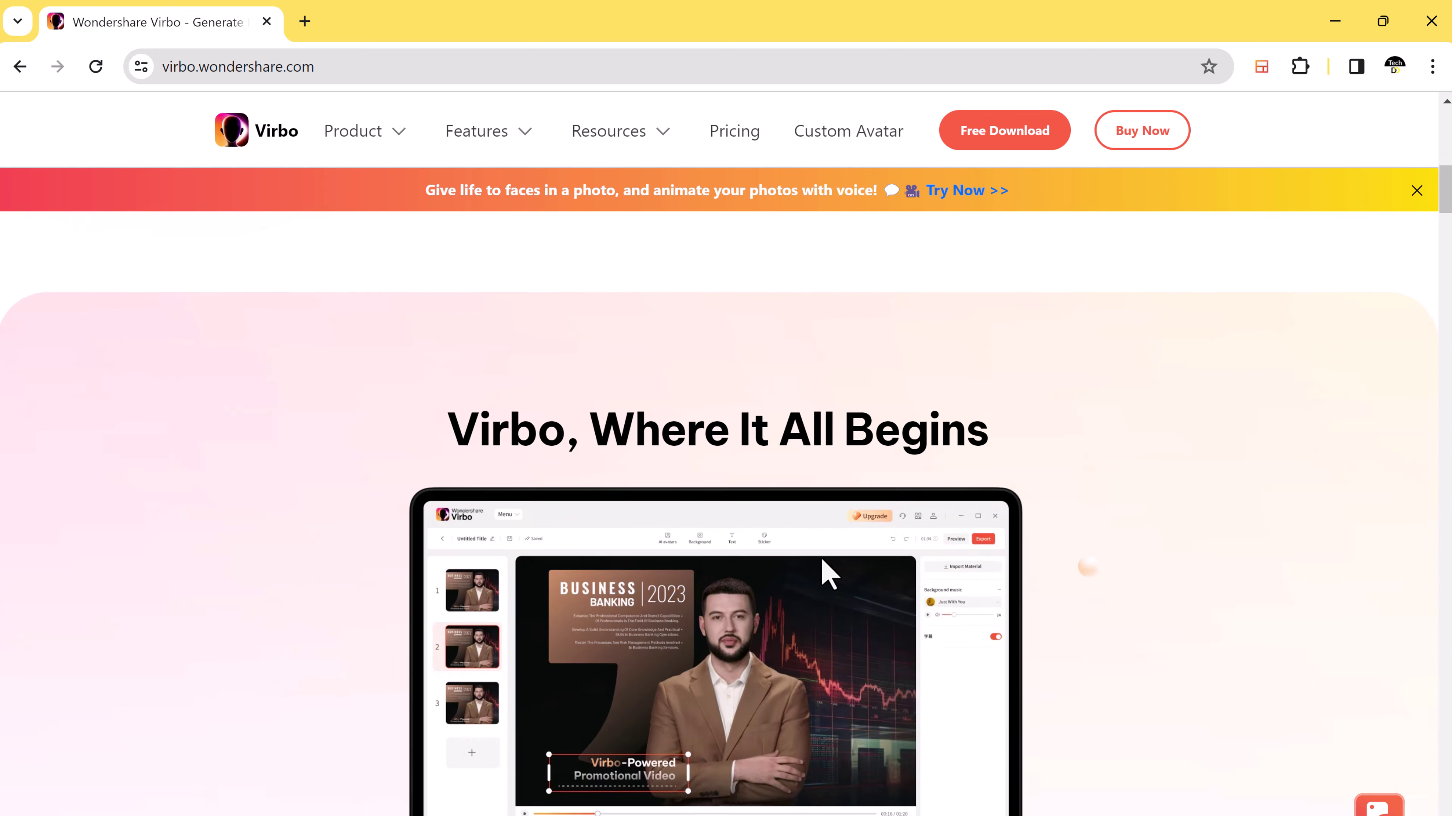
scroll(829, 573, "down", 3)
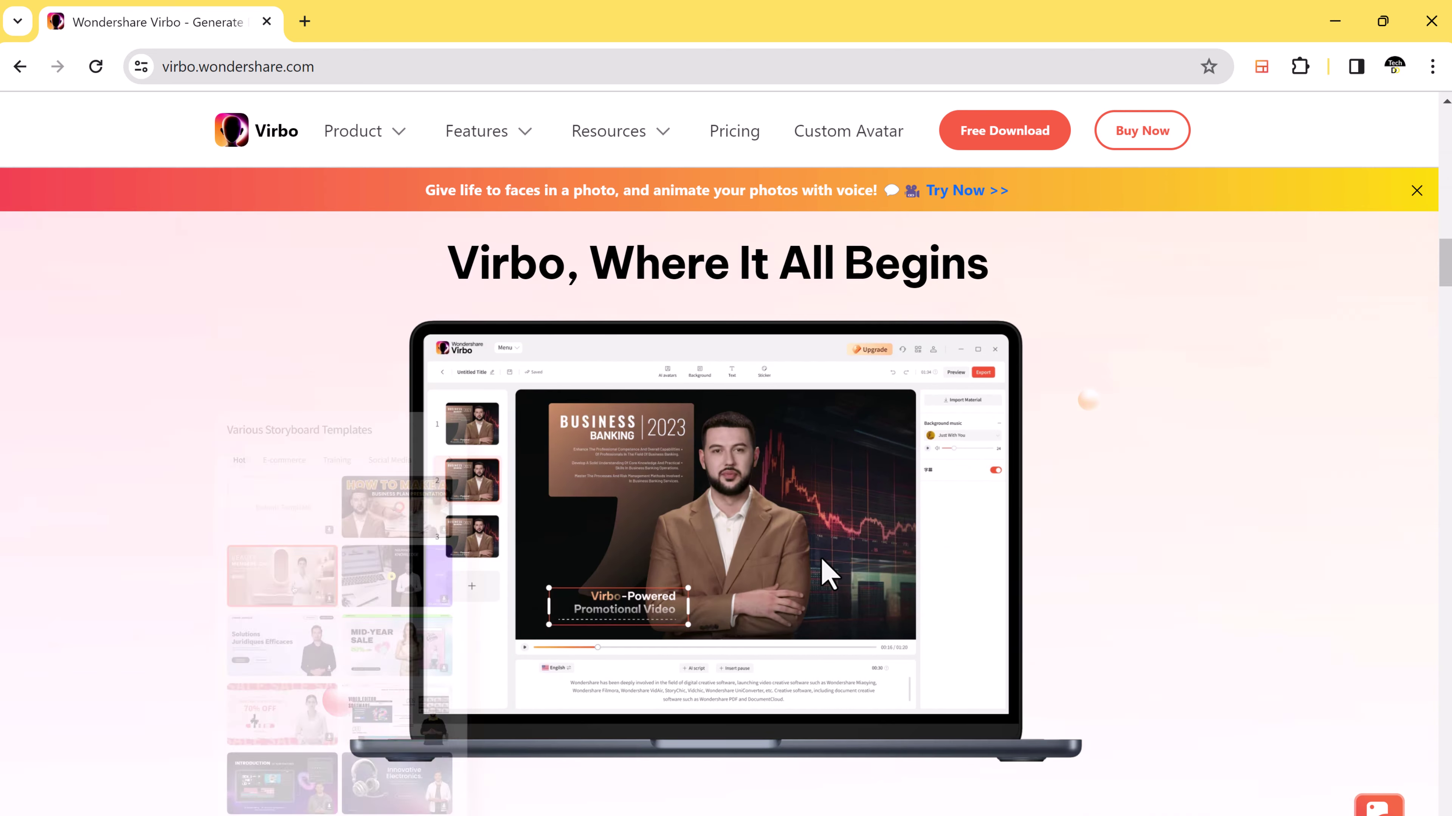
scroll(829, 573, "down", 3)
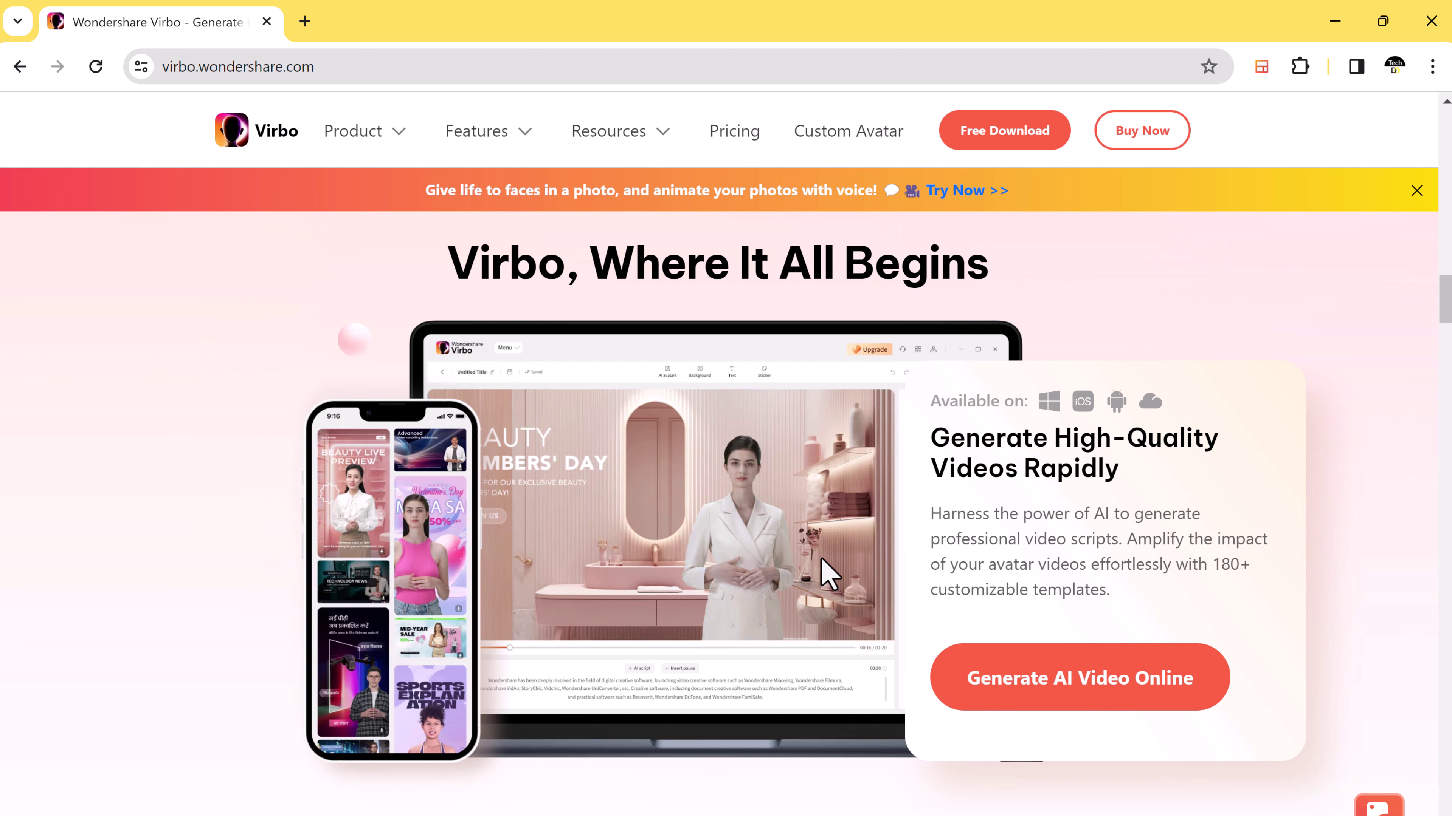
scroll(829, 574, "down", 5)
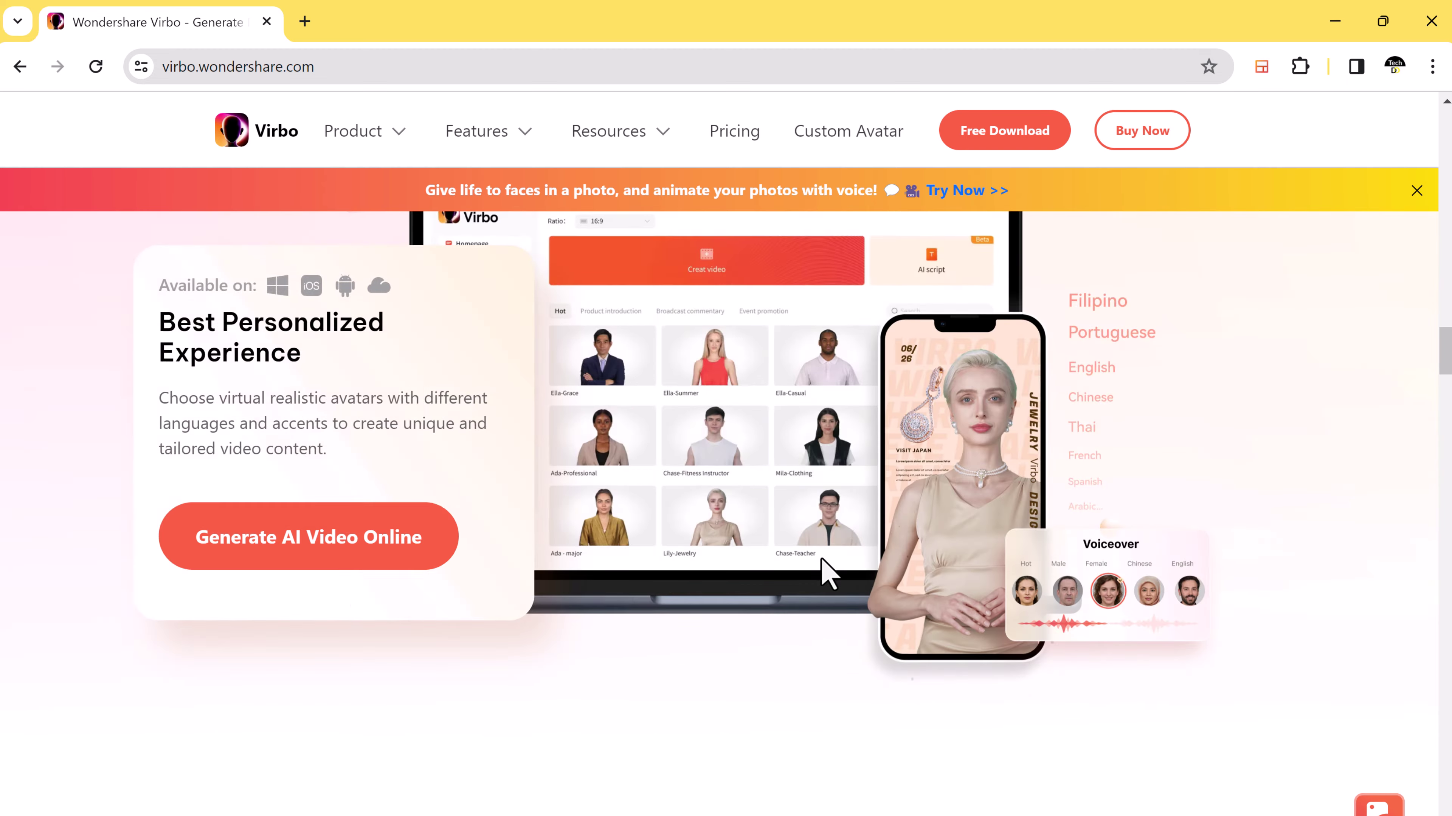
scroll(829, 574, "down", 5)
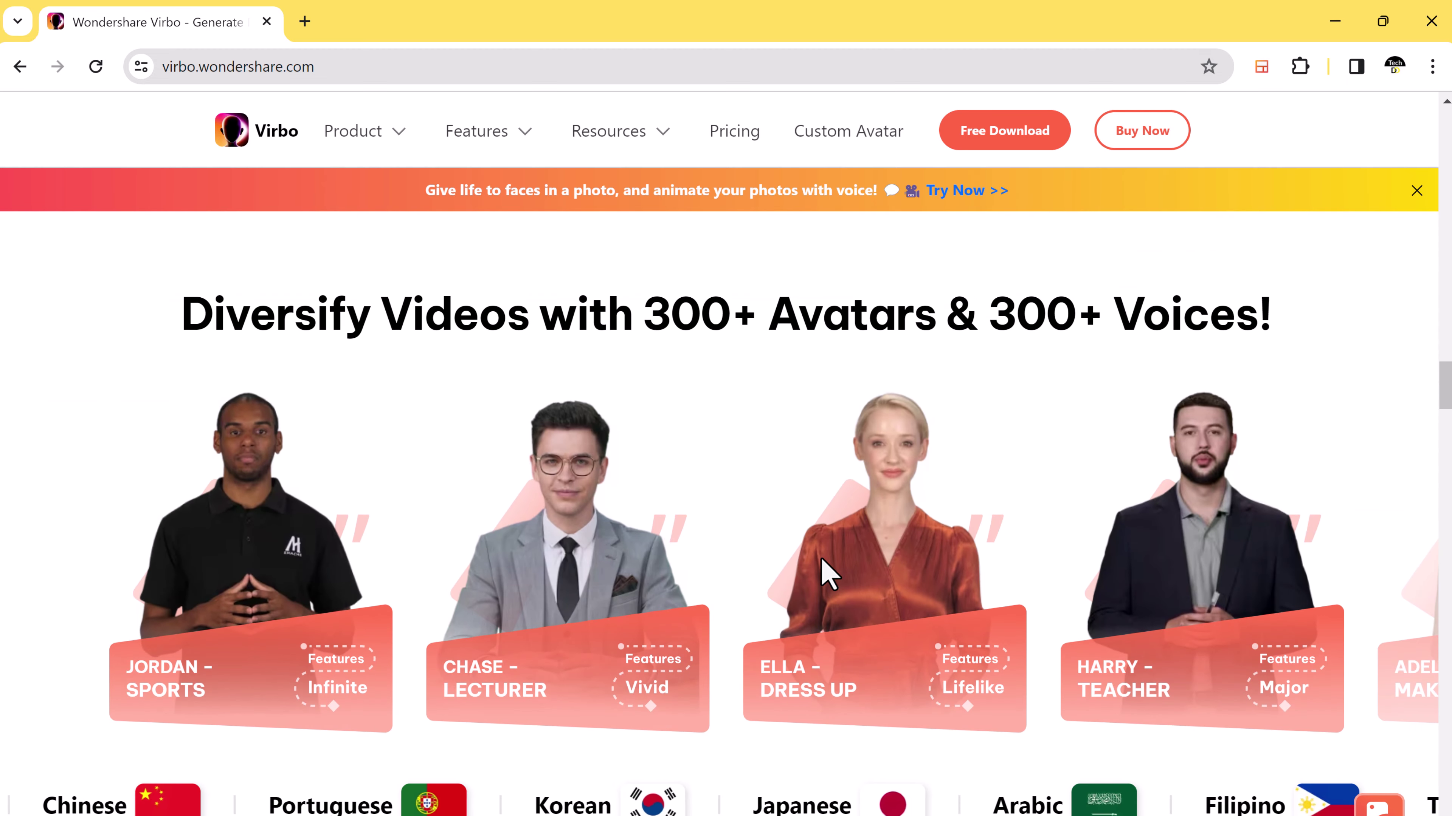
scroll(829, 573, "down", 2)
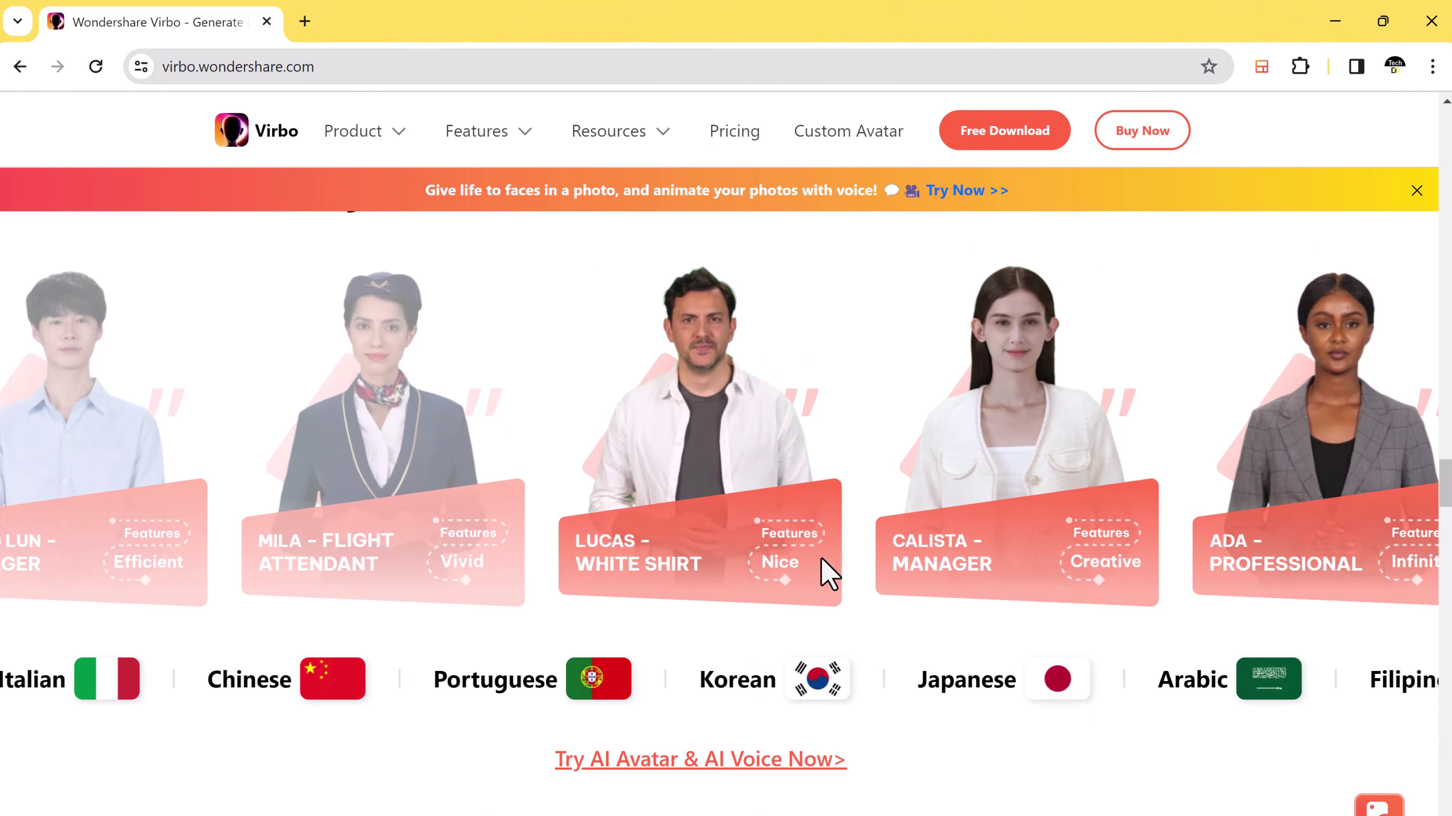
scroll(822, 560, "down", 10)
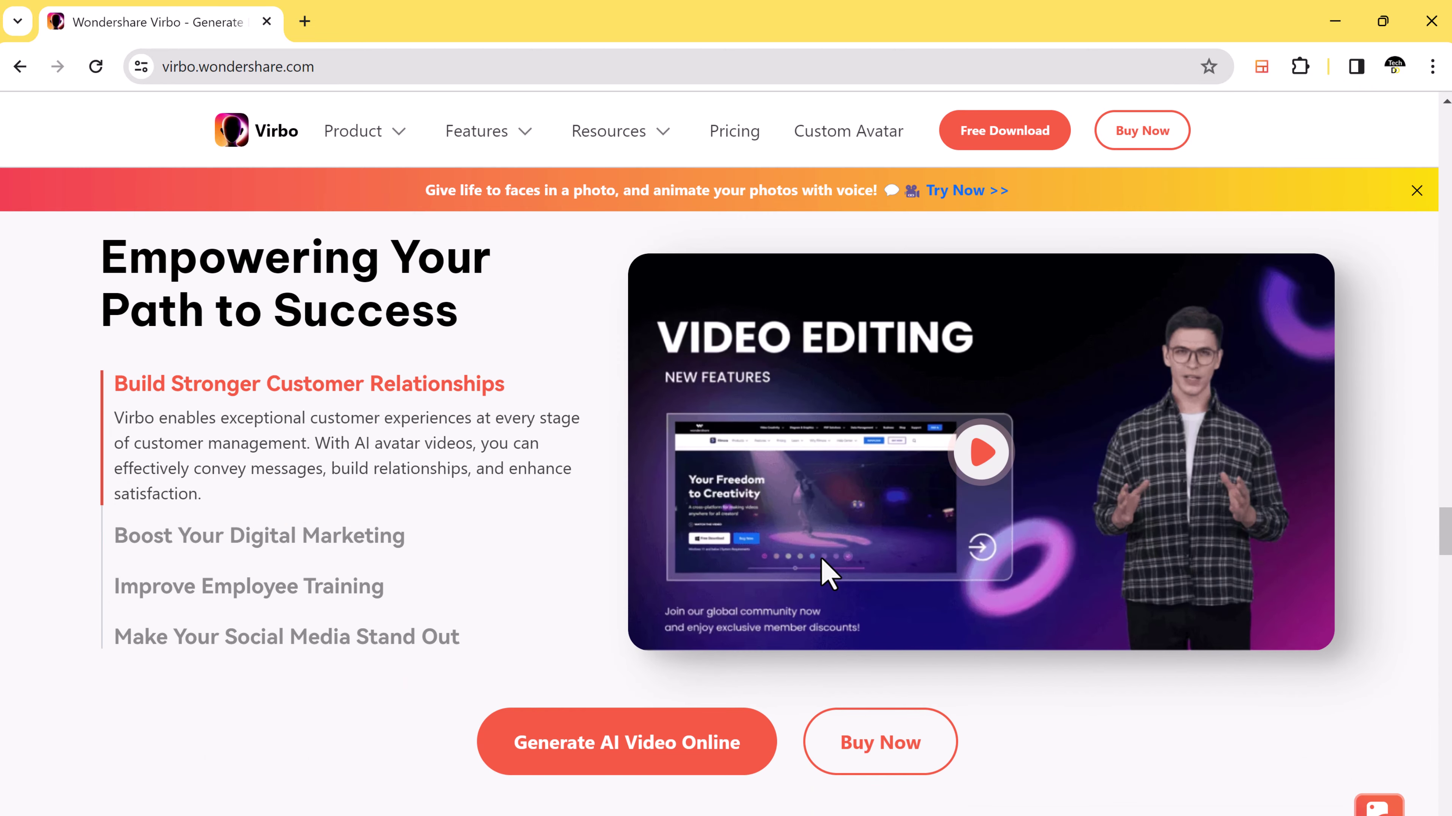
scroll(826, 575, "down", 8)
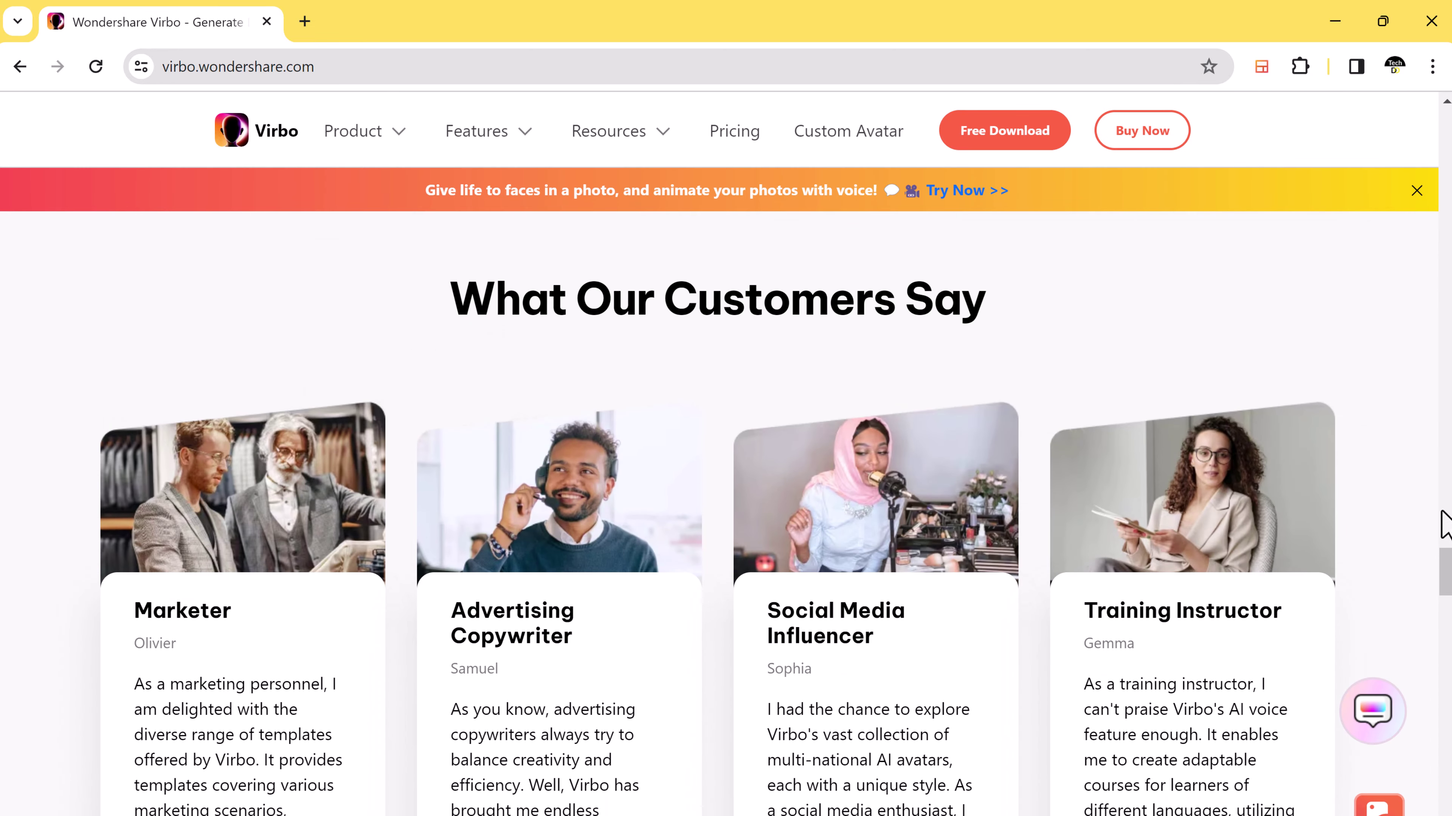
left_click_drag(1445, 581, 1445, 139)
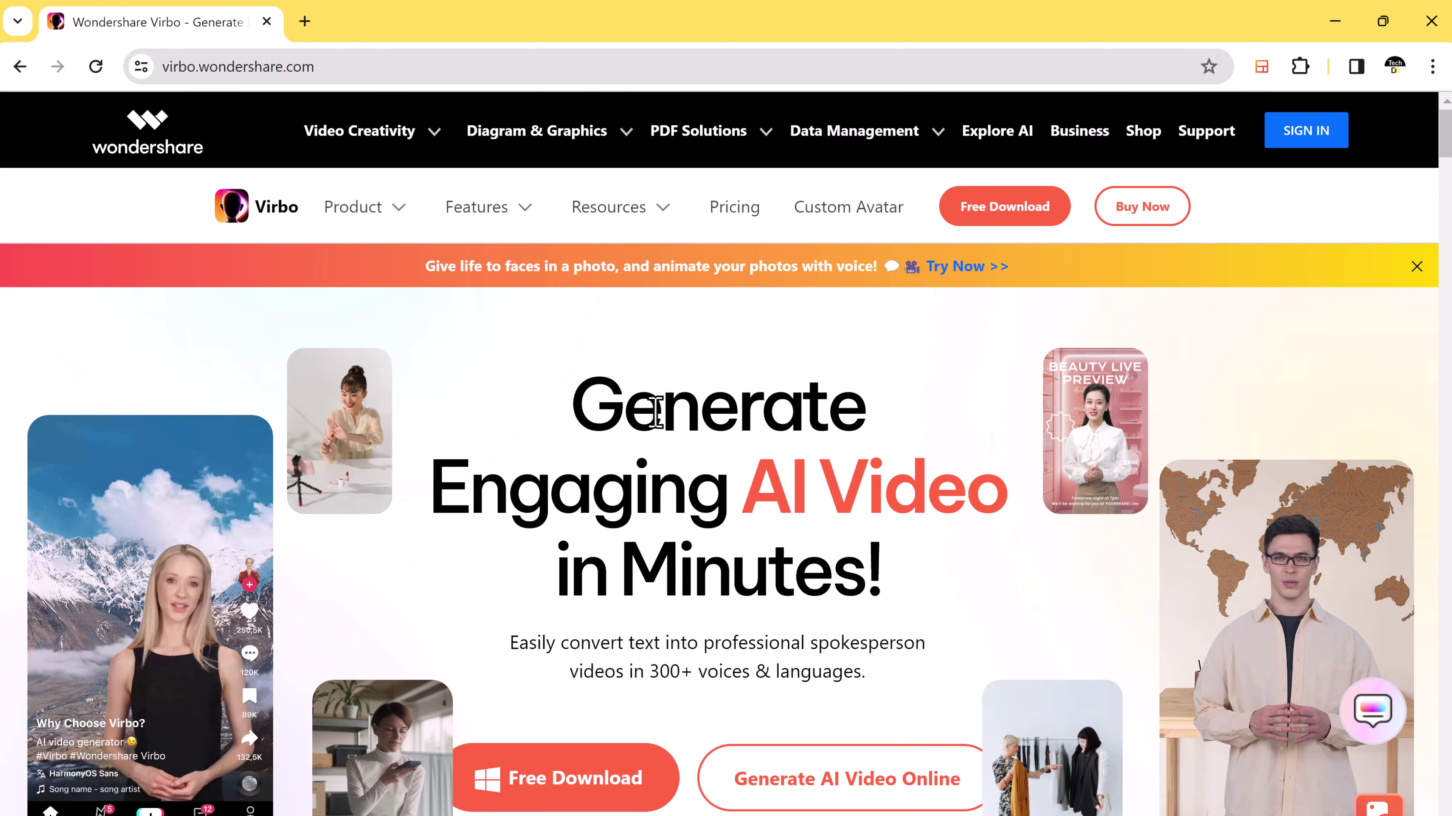
scroll(636, 719, "down", 1)
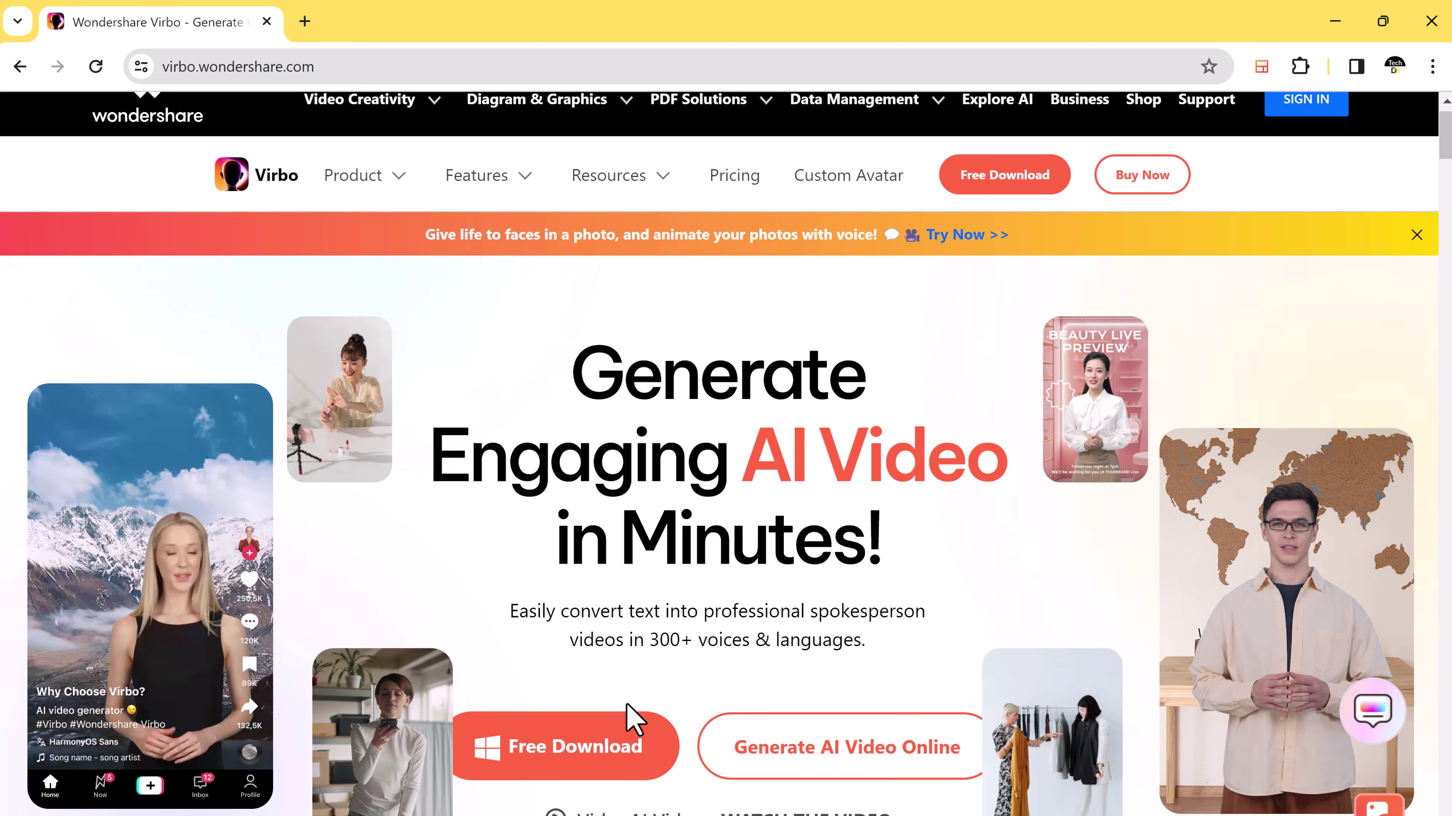
scroll(635, 719, "down", 1)
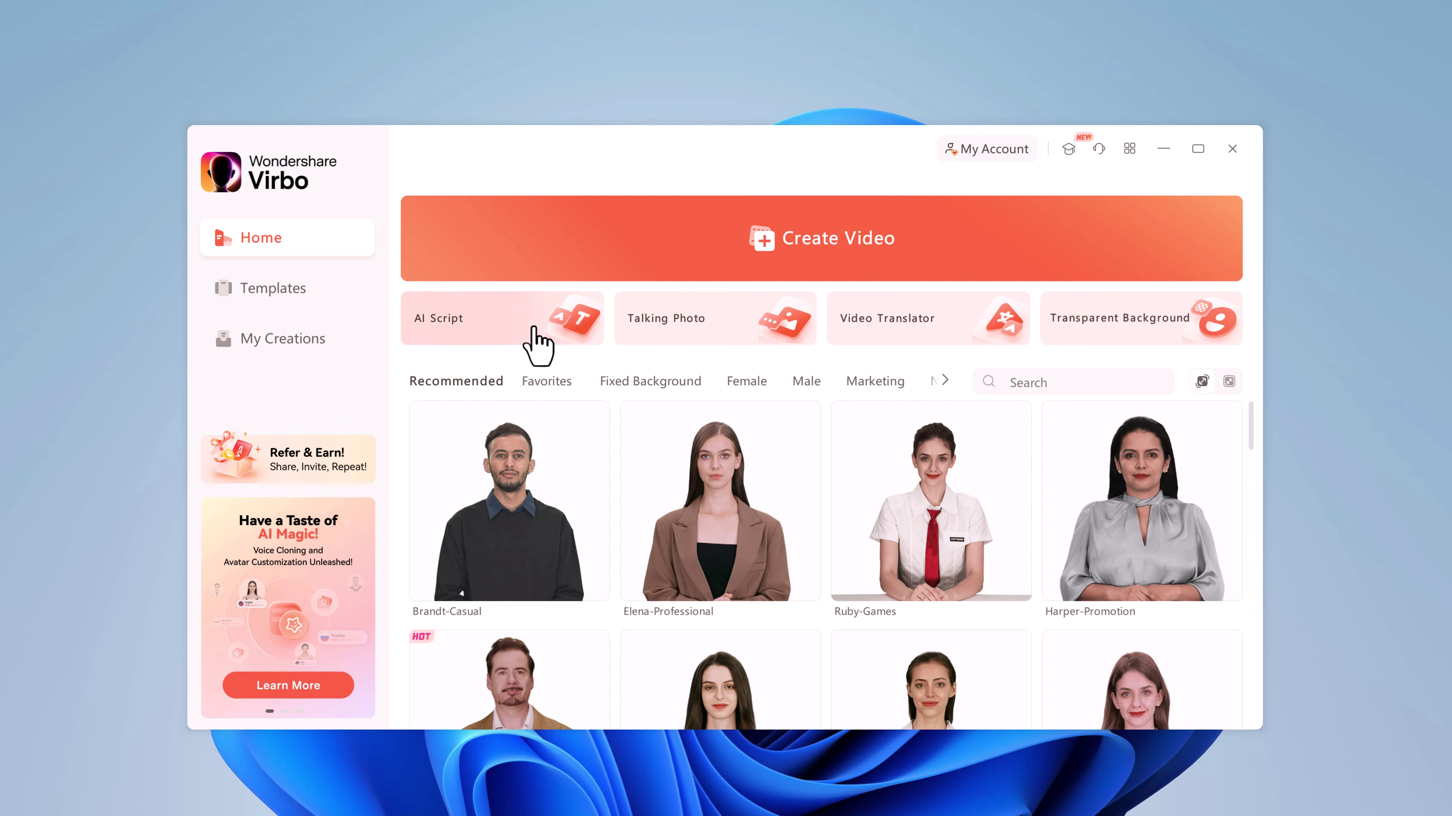
scroll(883, 474, "down", 2)
scroll(883, 474, "down", 10)
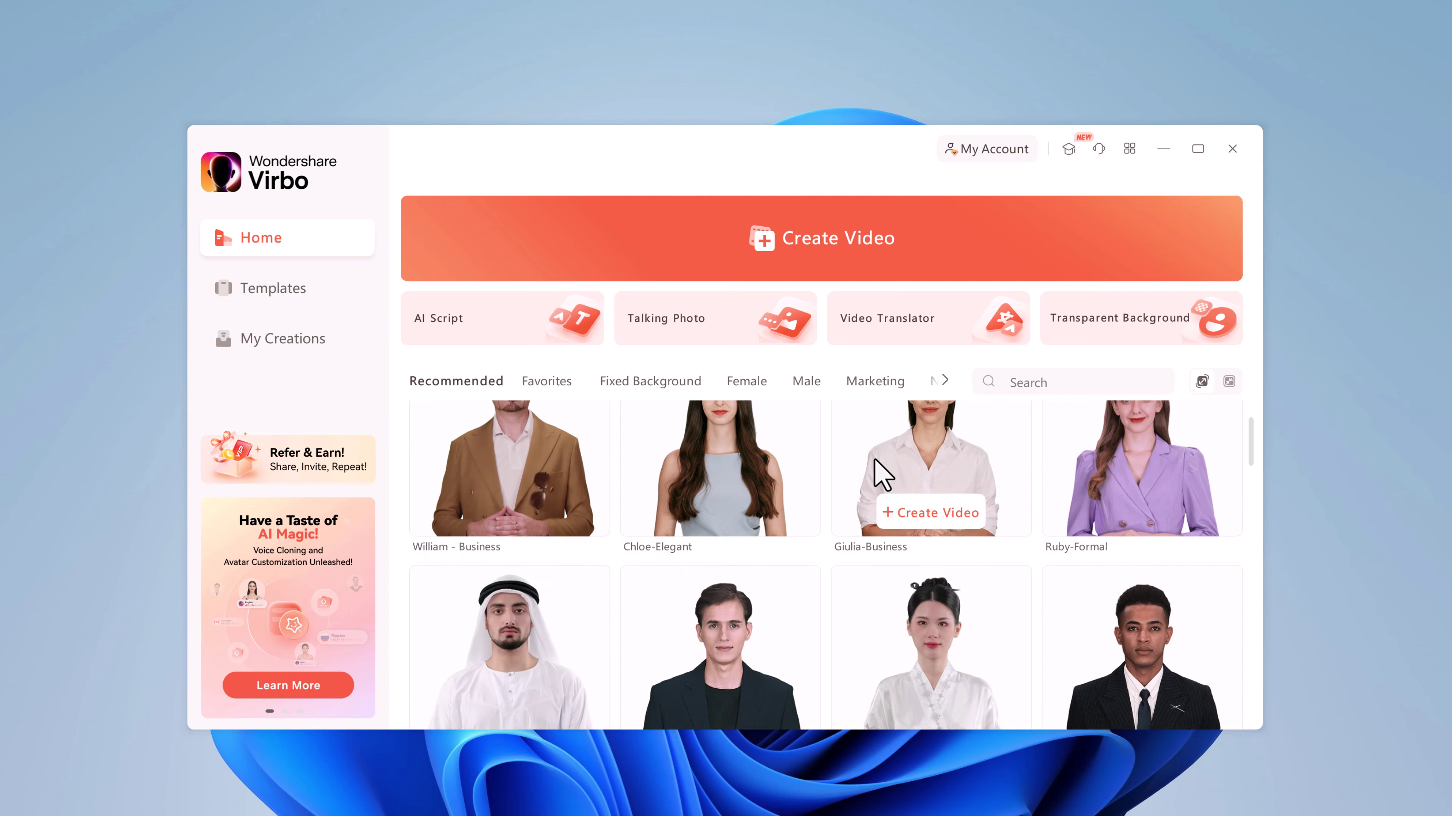
scroll(883, 474, "down", 10)
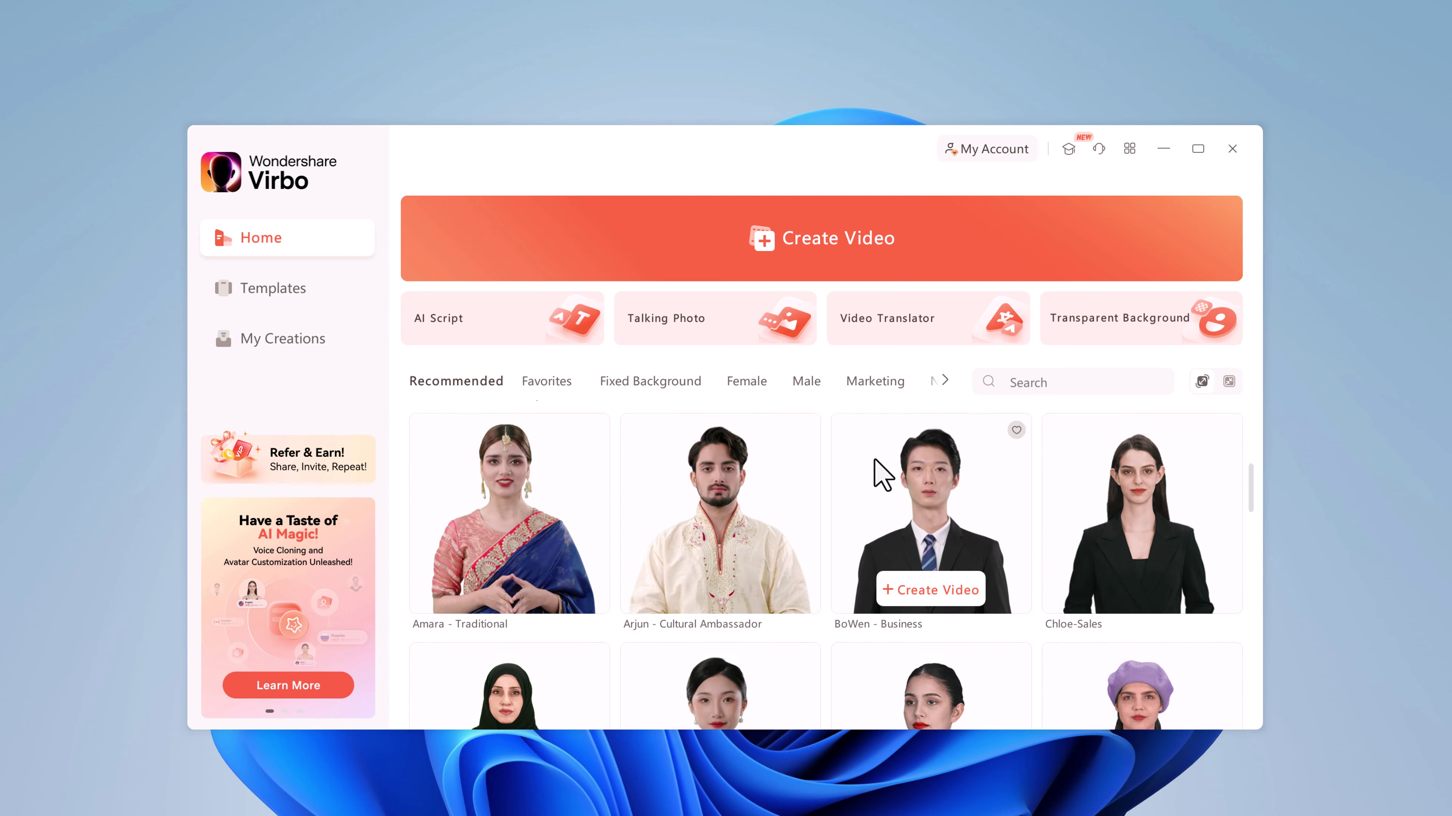
scroll(883, 474, "down", 10)
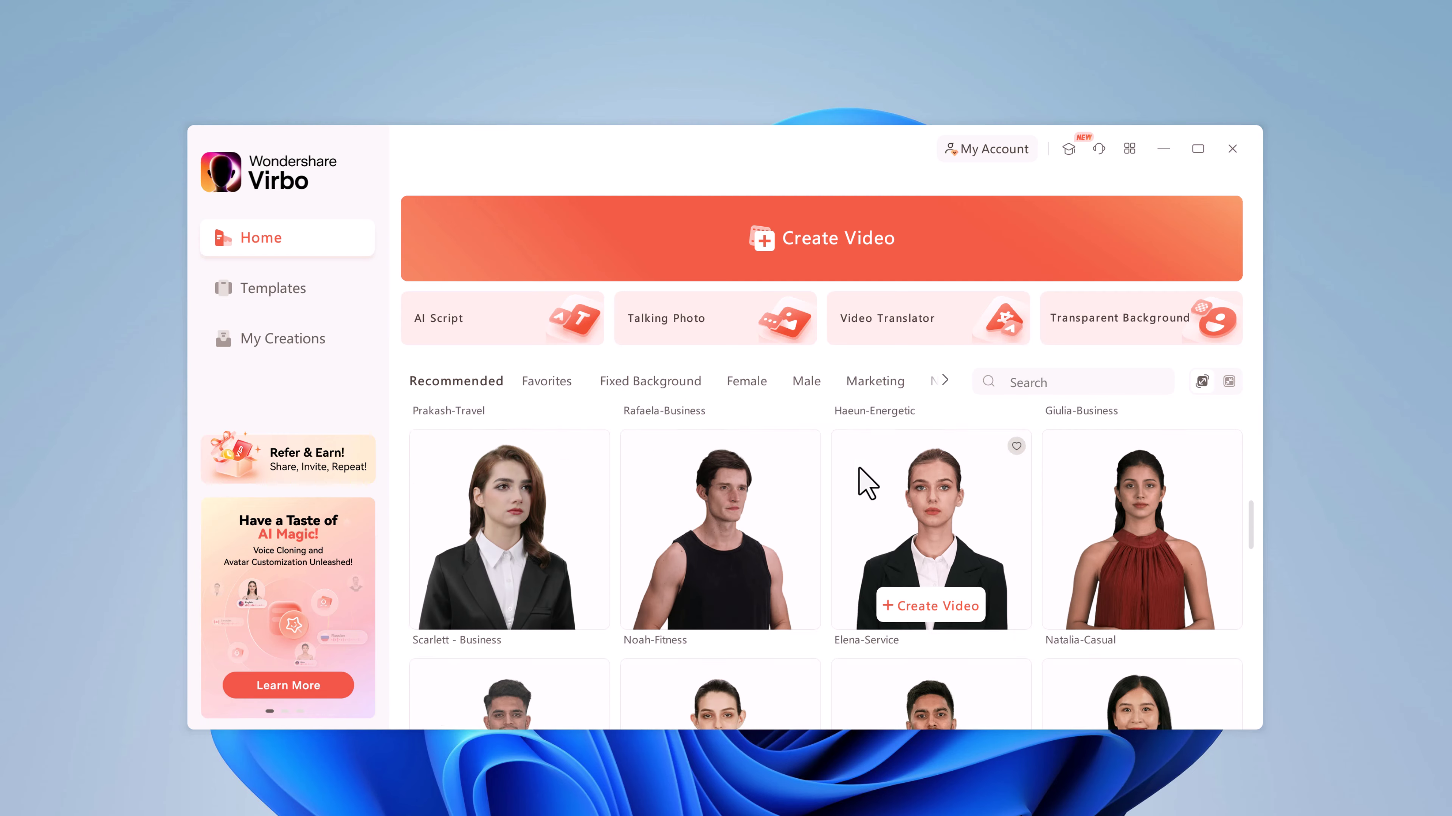
scroll(831, 489, "down", 10)
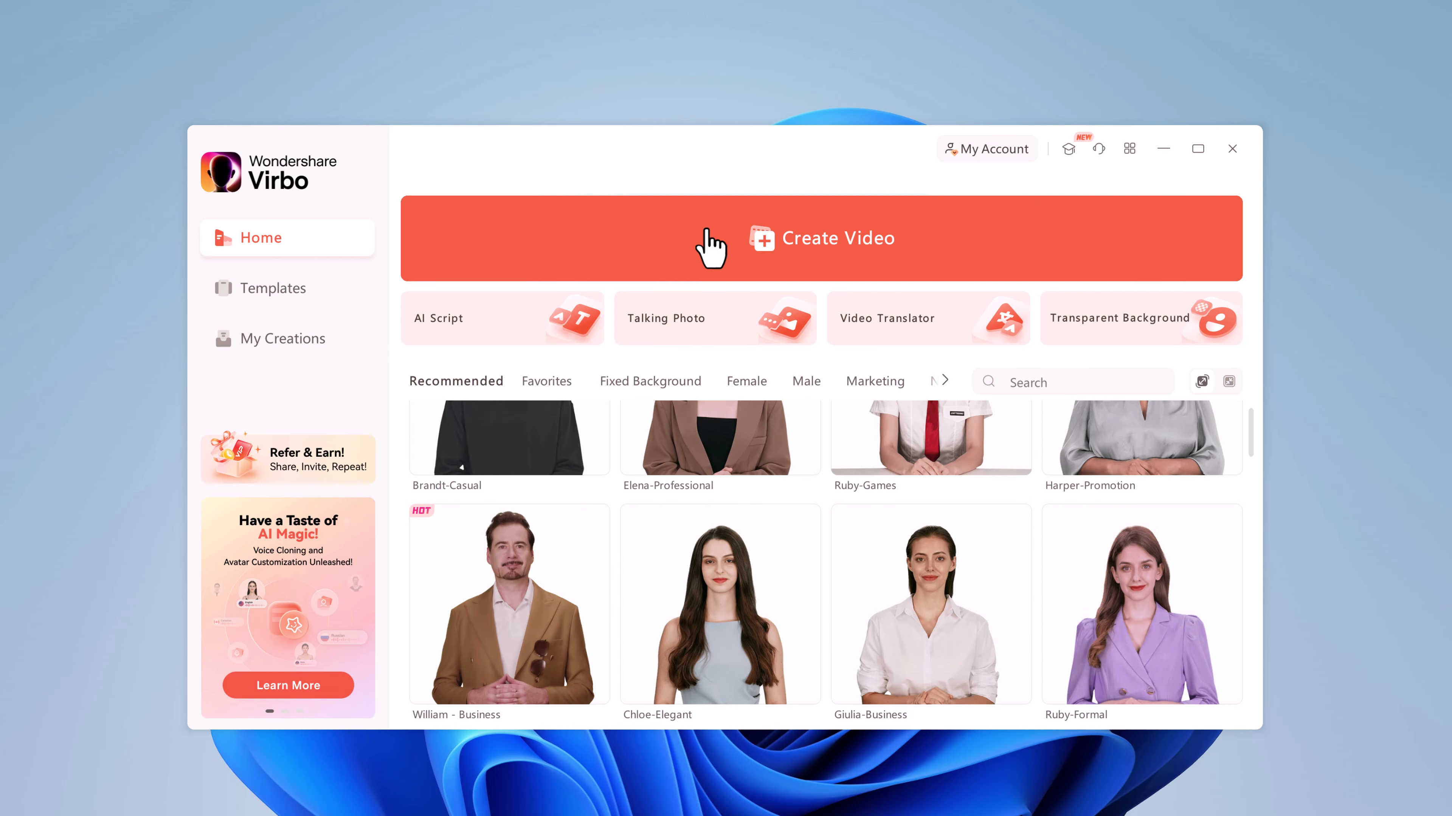
scroll(940, 260, "up", 2)
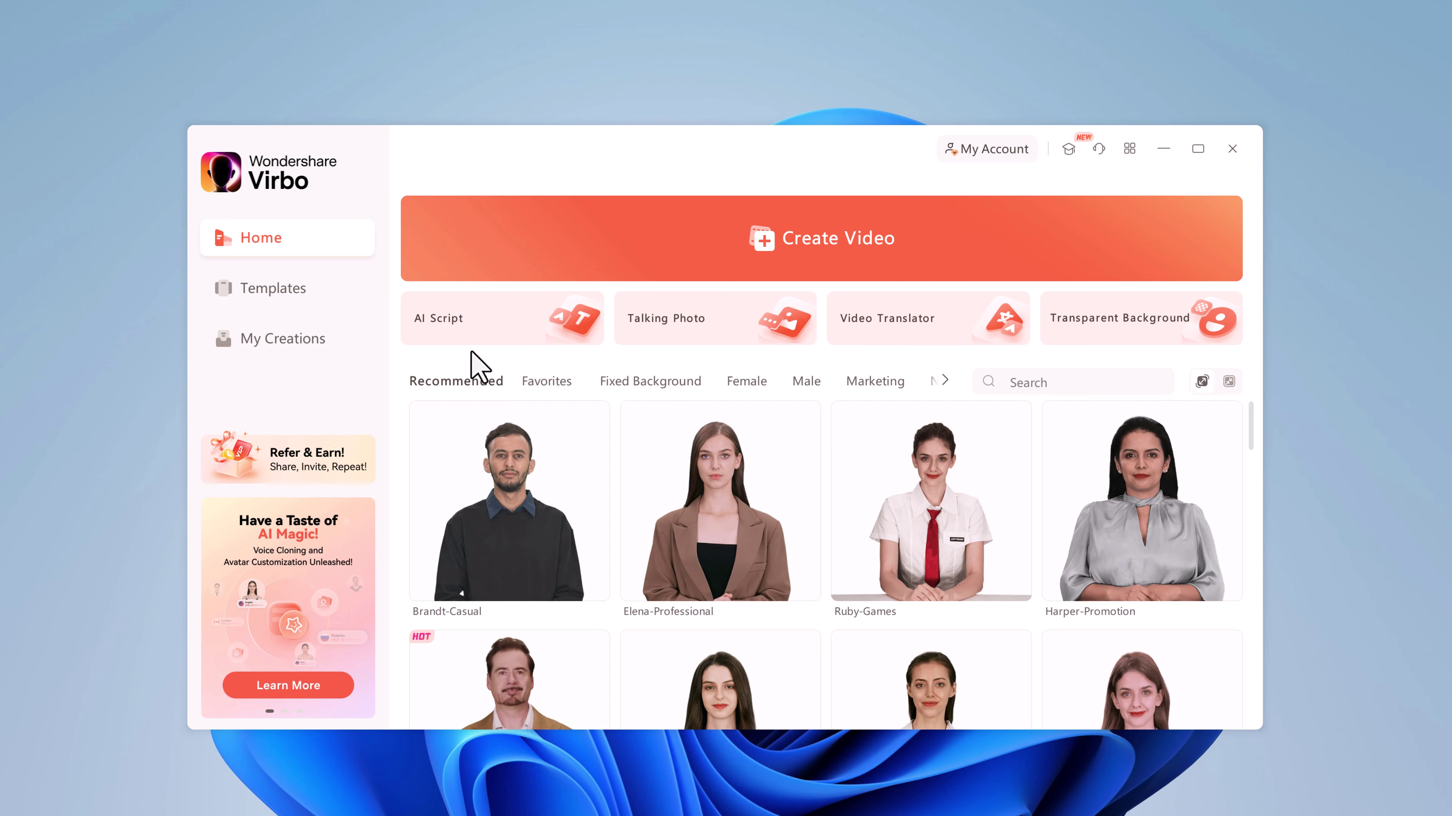
- Glance at the AI script generator, then preview the man with glasses as a talking photo
left_click(466, 330)
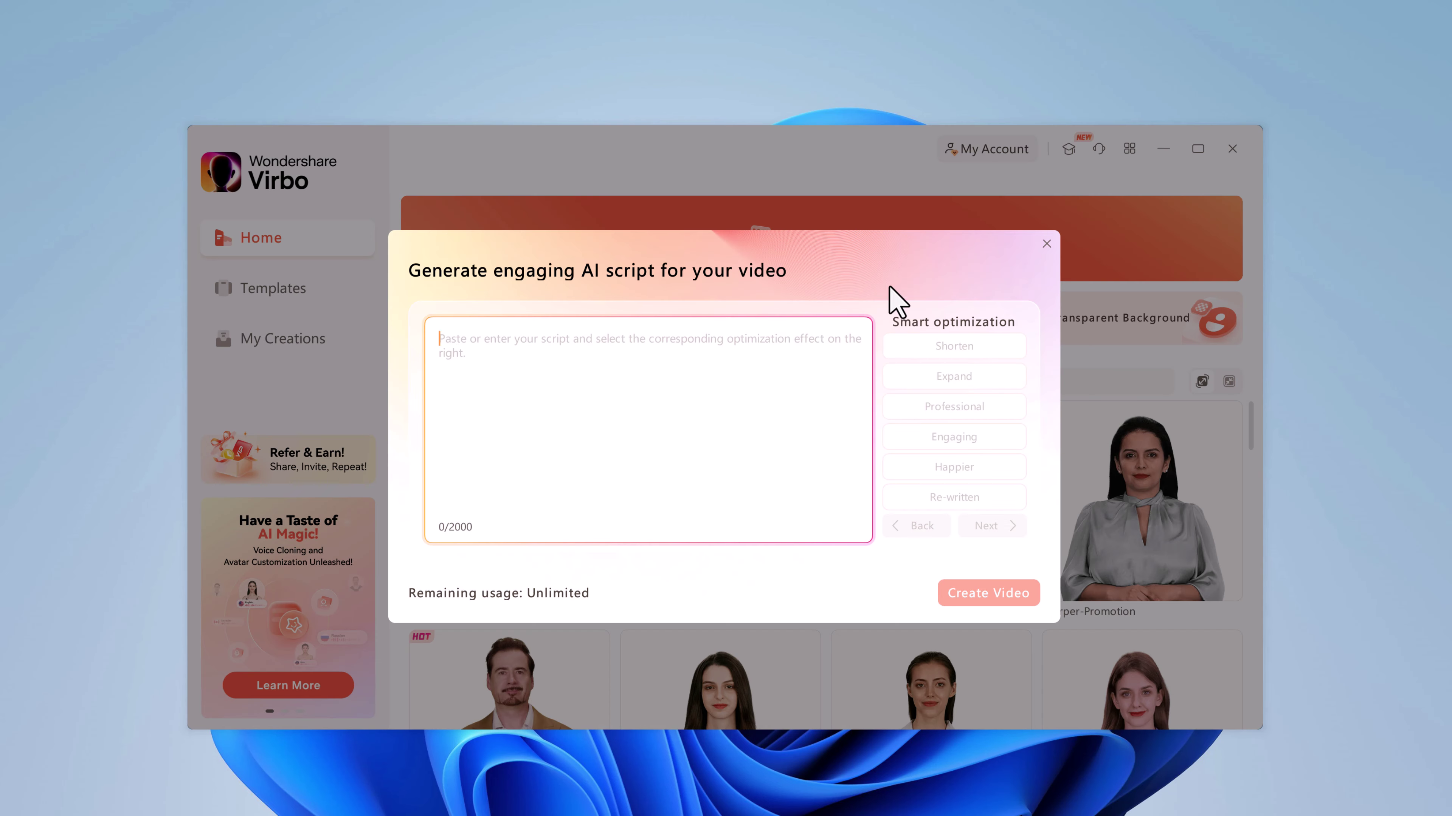
key("Escape")
left_click(703, 346)
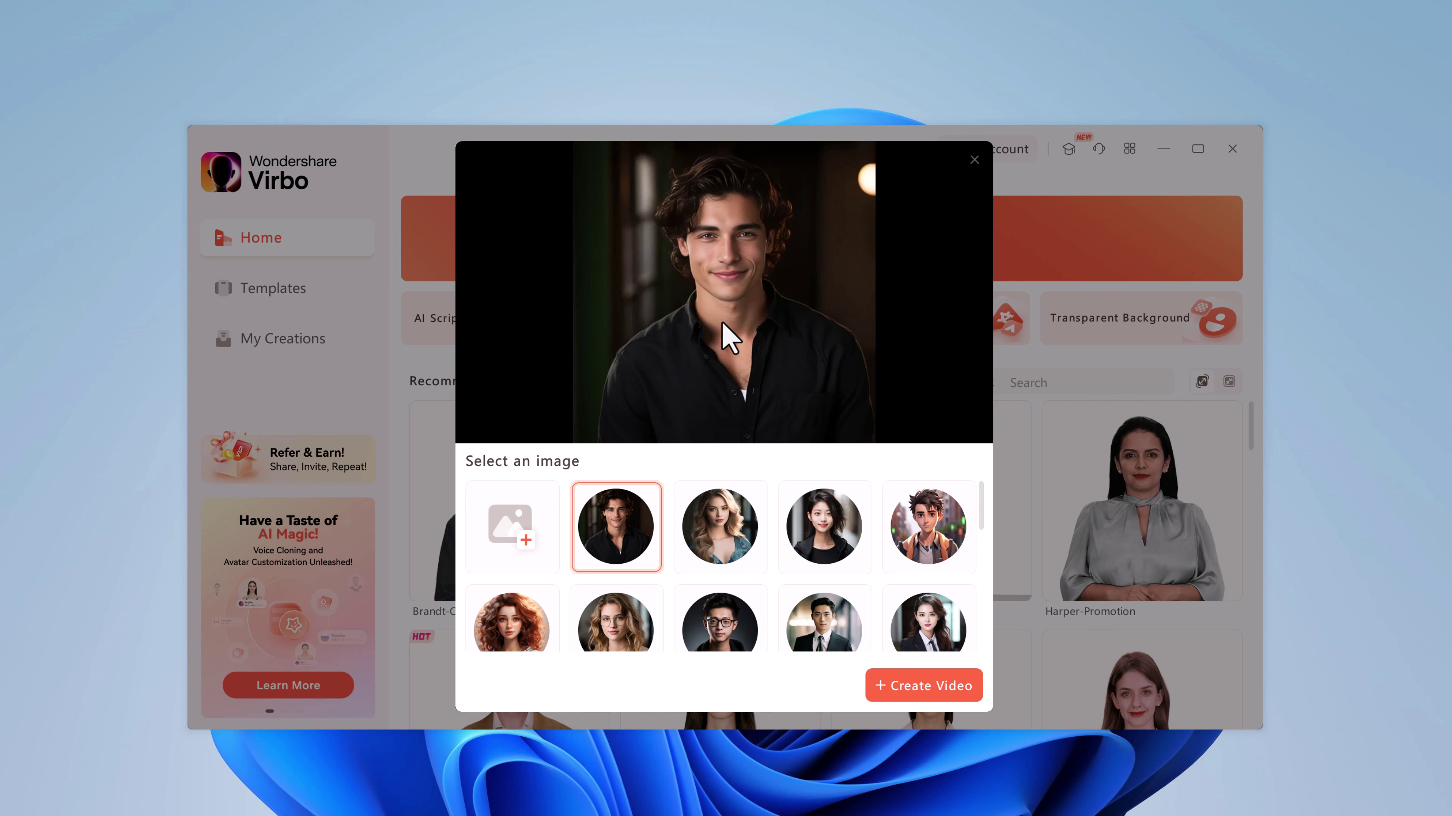
scroll(767, 586, "down", 2)
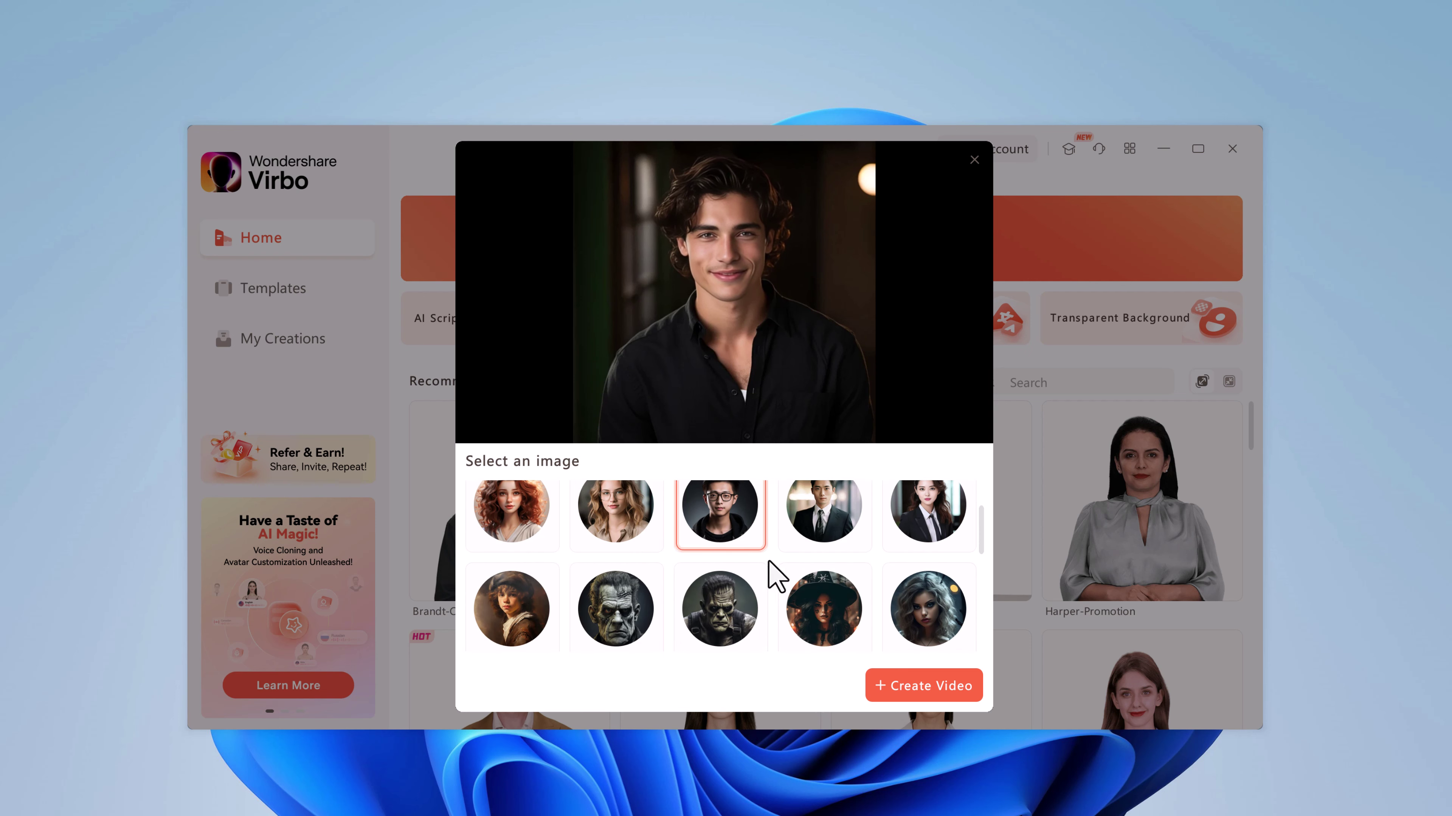
left_click(703, 511)
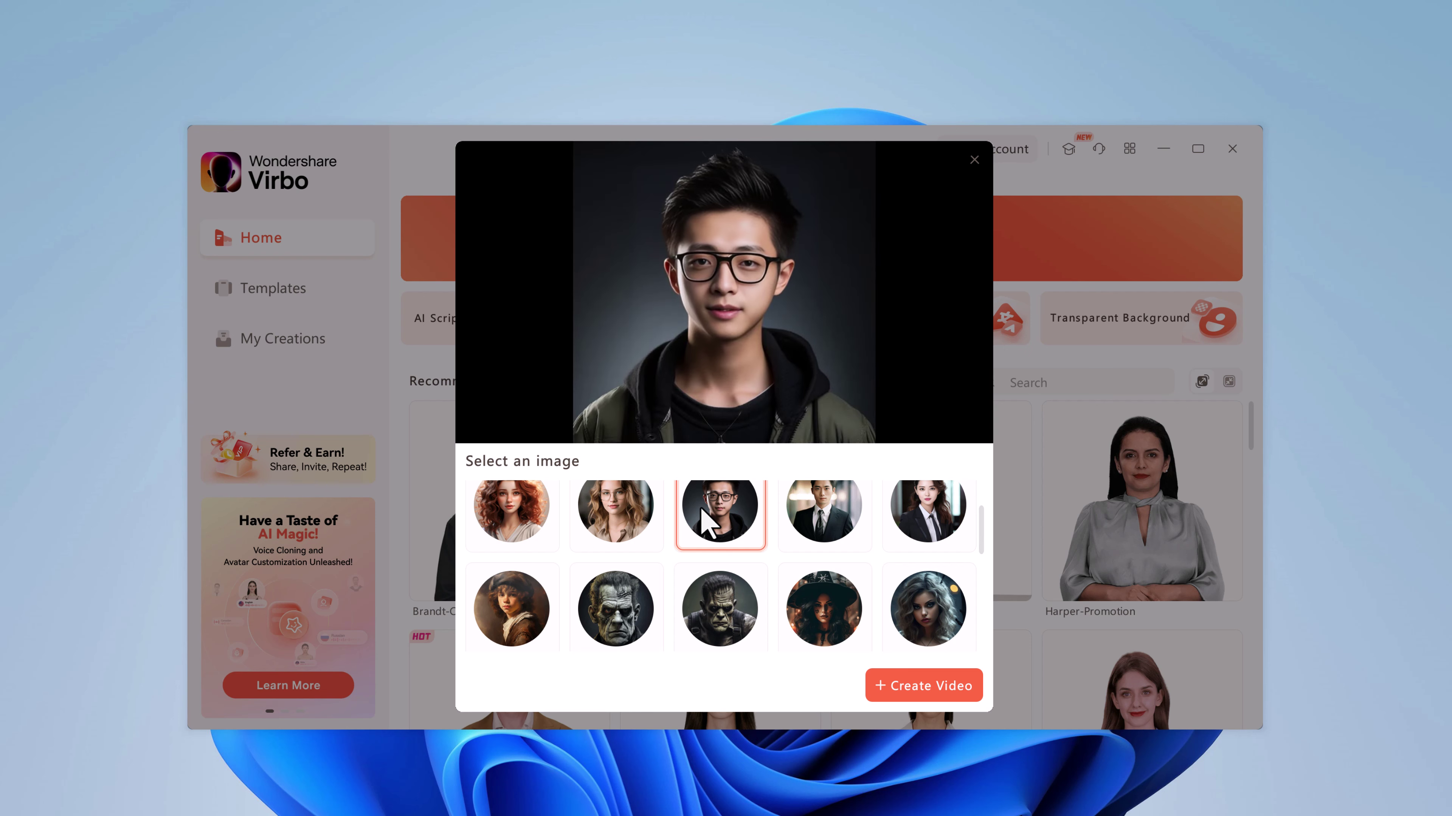
scroll(746, 574, "down", 5)
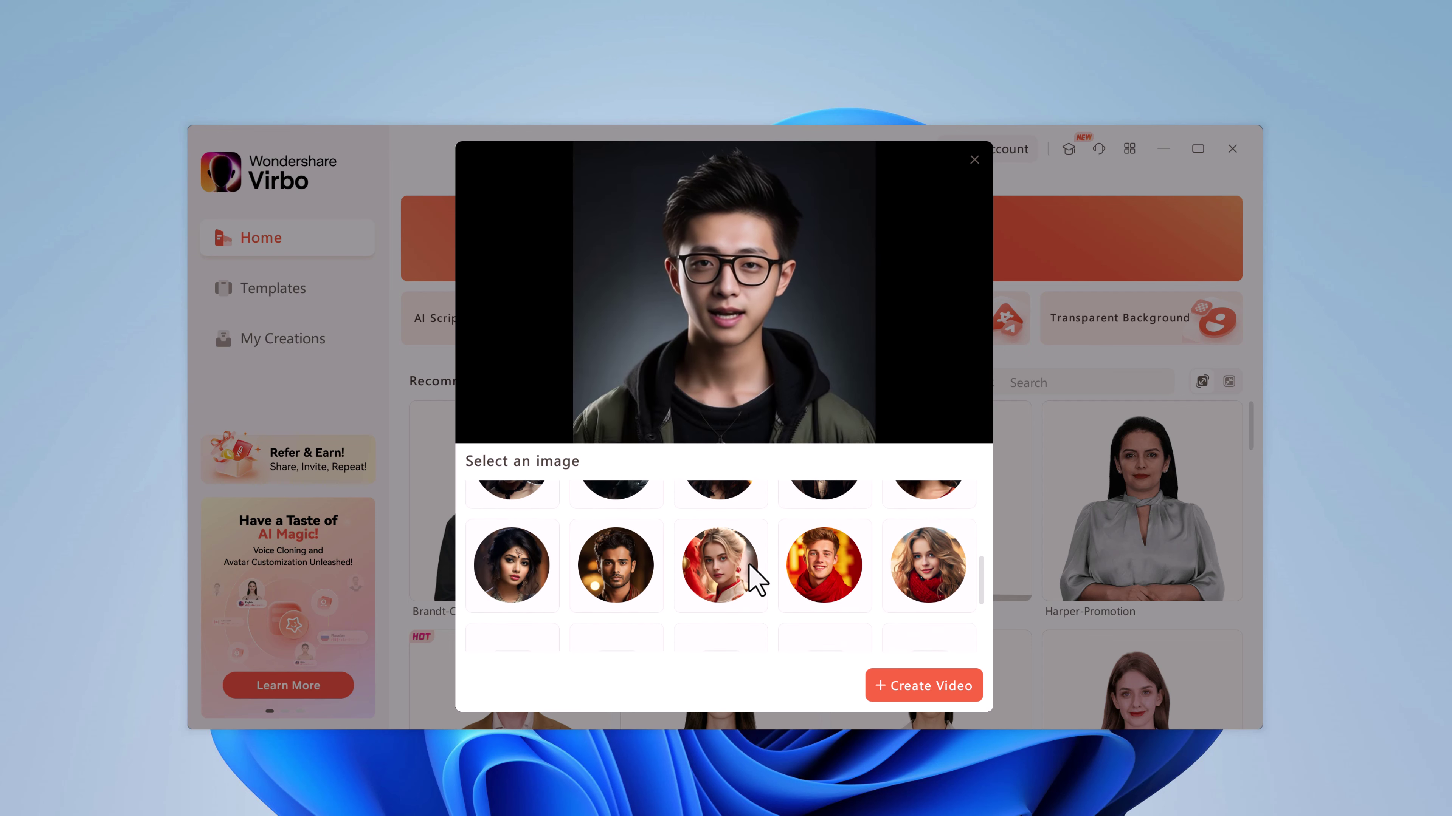
scroll(749, 564, "down", 2)
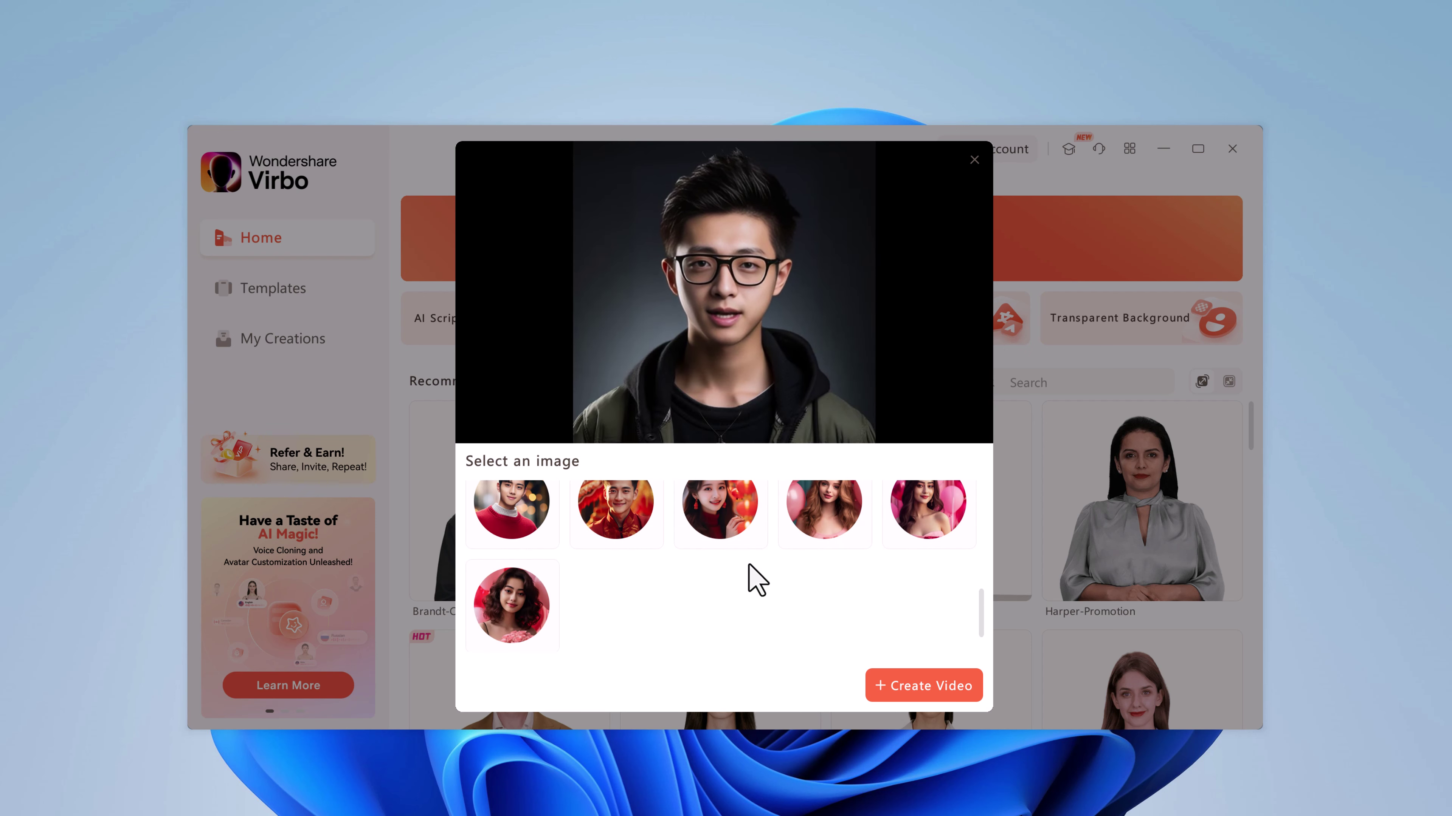
scroll(749, 560, "up", 7)
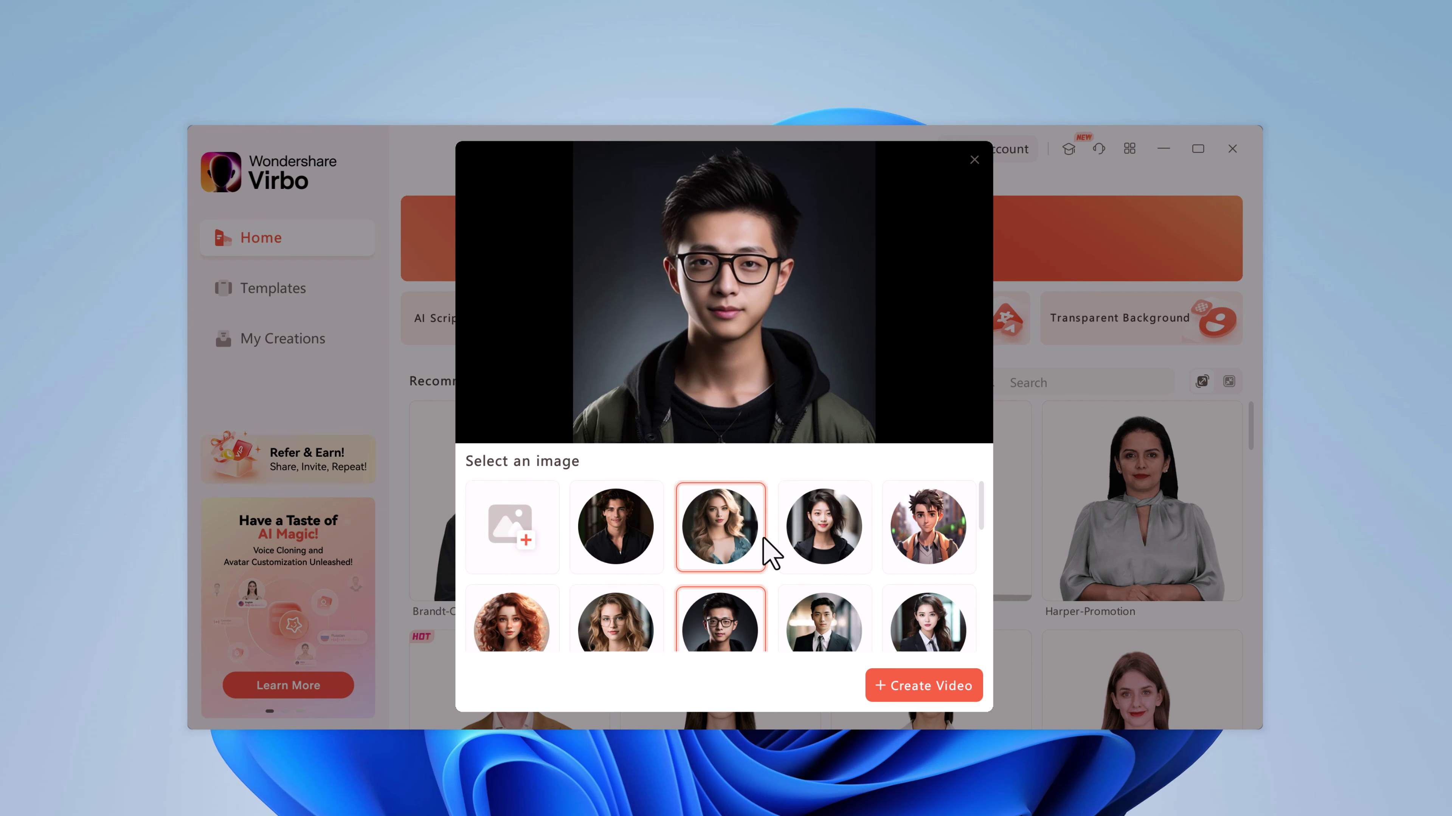
left_click(973, 162)
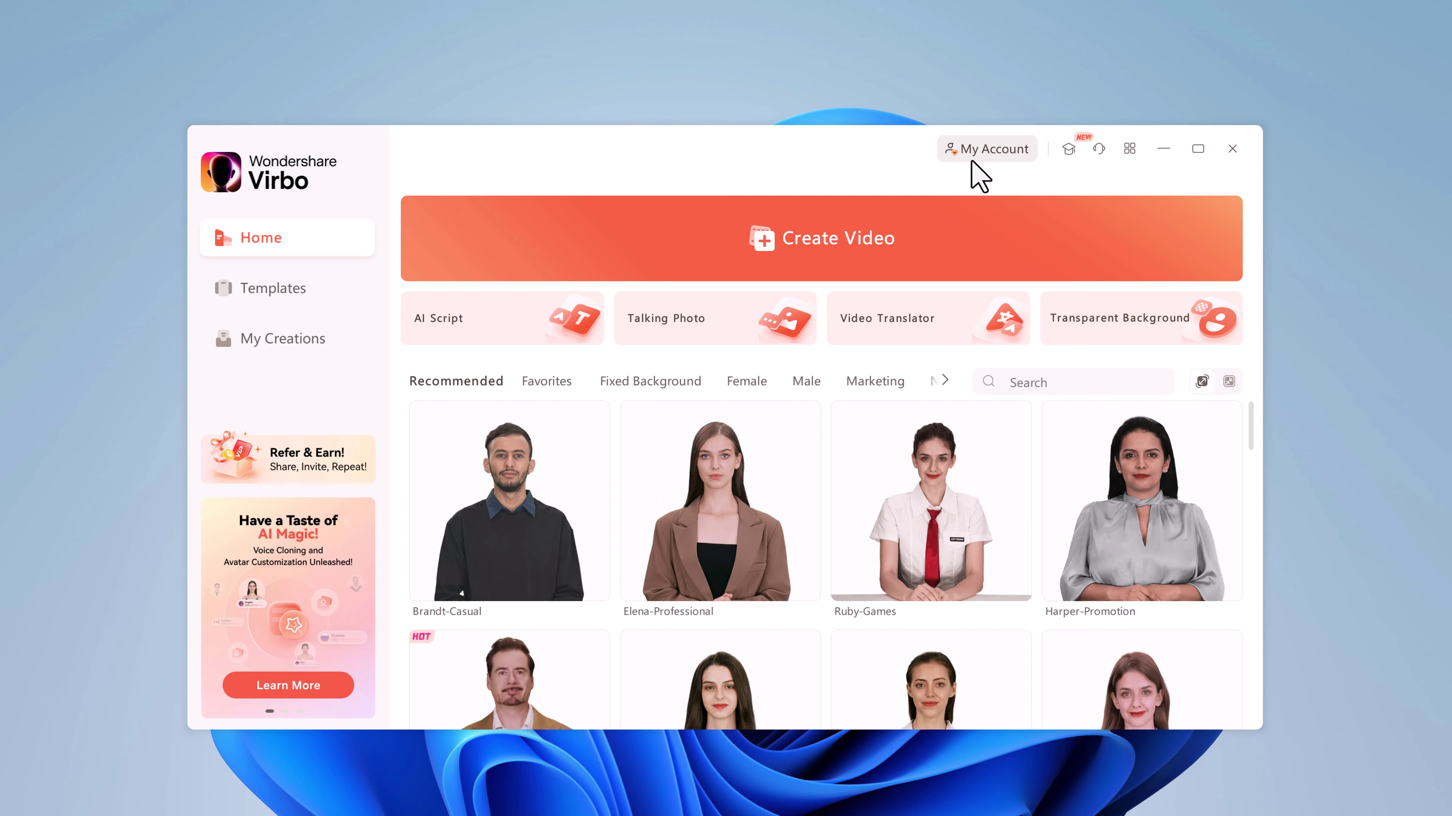
- Check Video Translator, then step through Fixed Background, Female, Male, Marketing, News and Education avatar tabs
left_click(880, 324)
left_click(1044, 214)
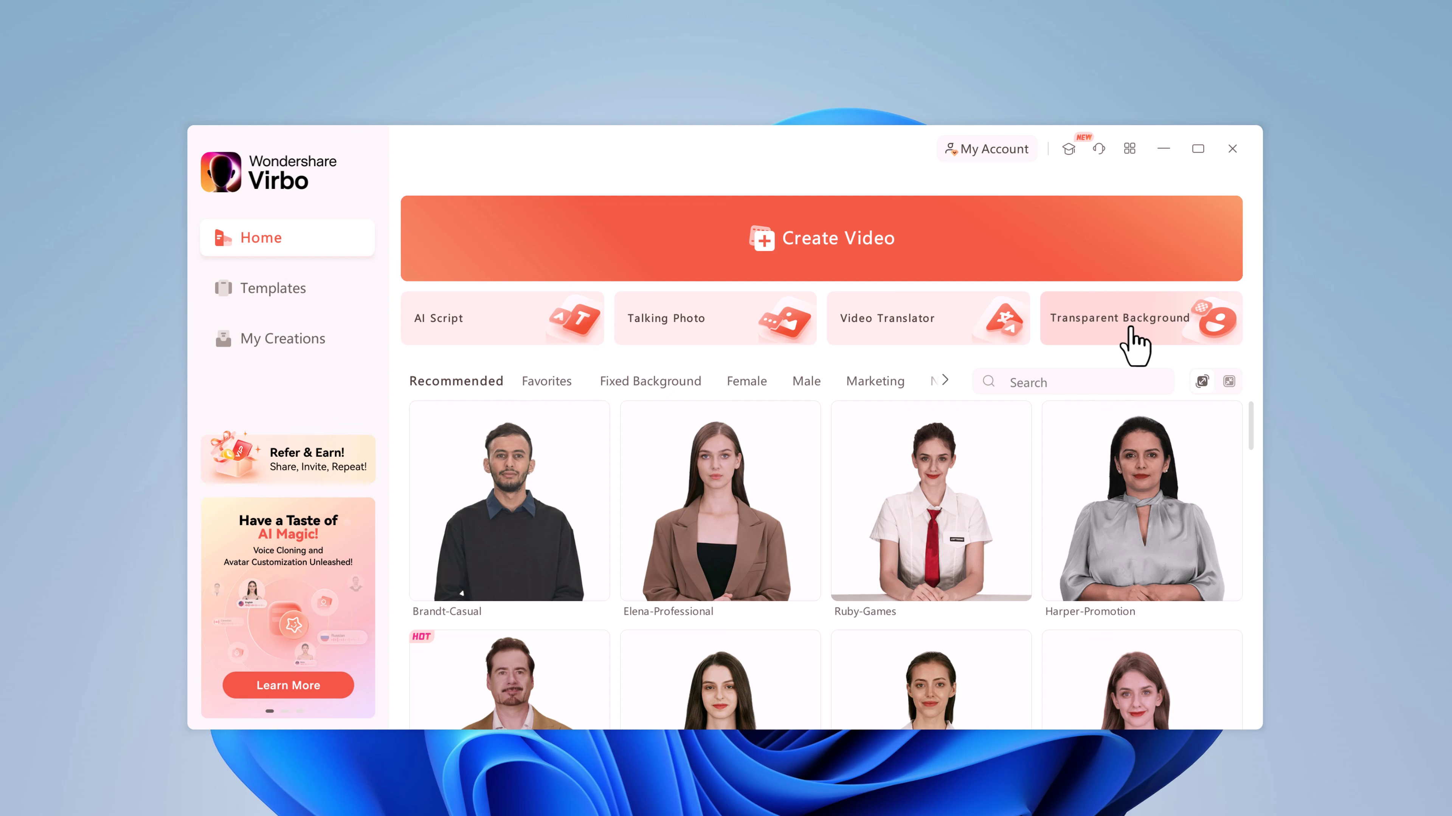
left_click(651, 381)
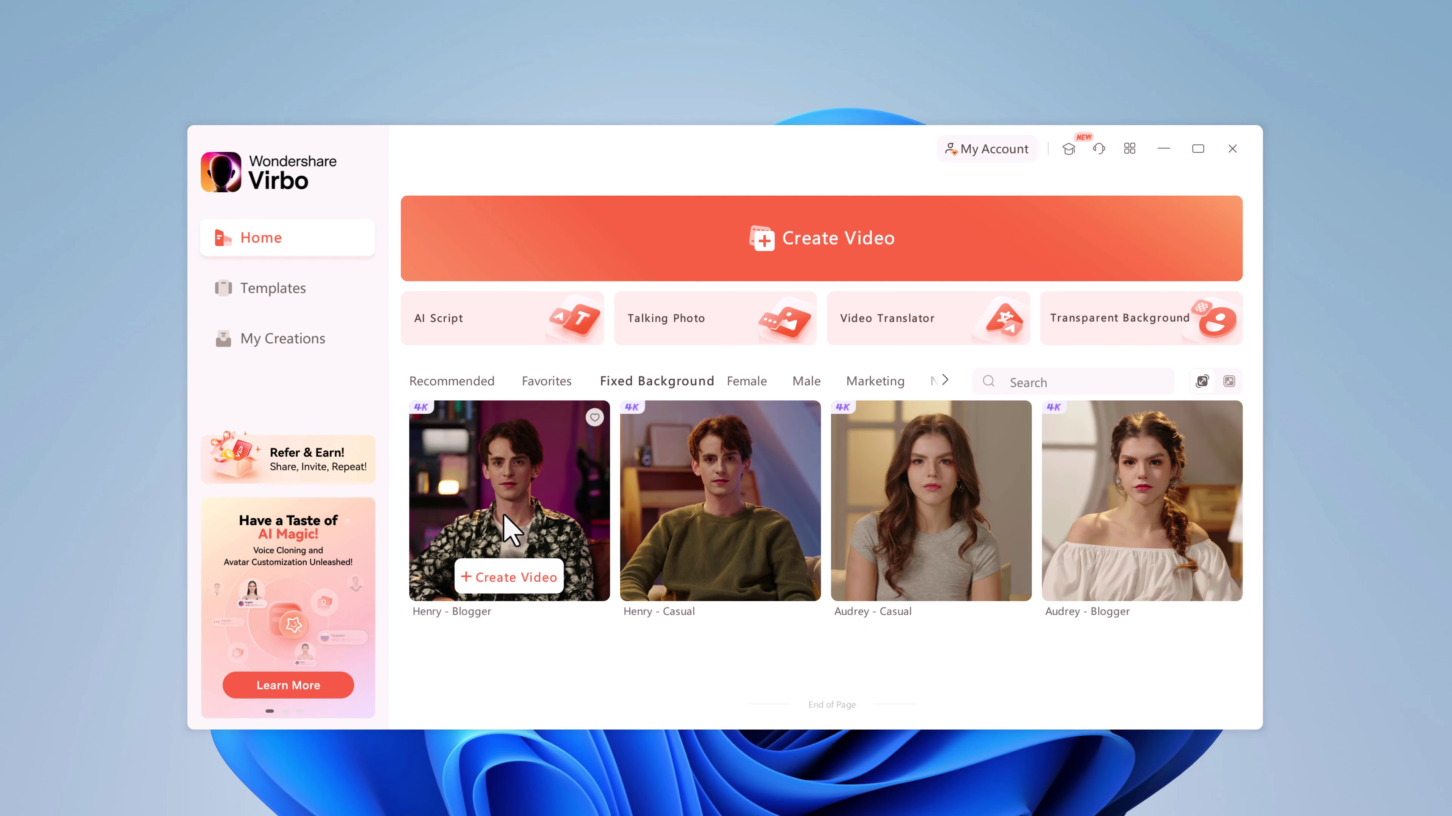
left_click(747, 384)
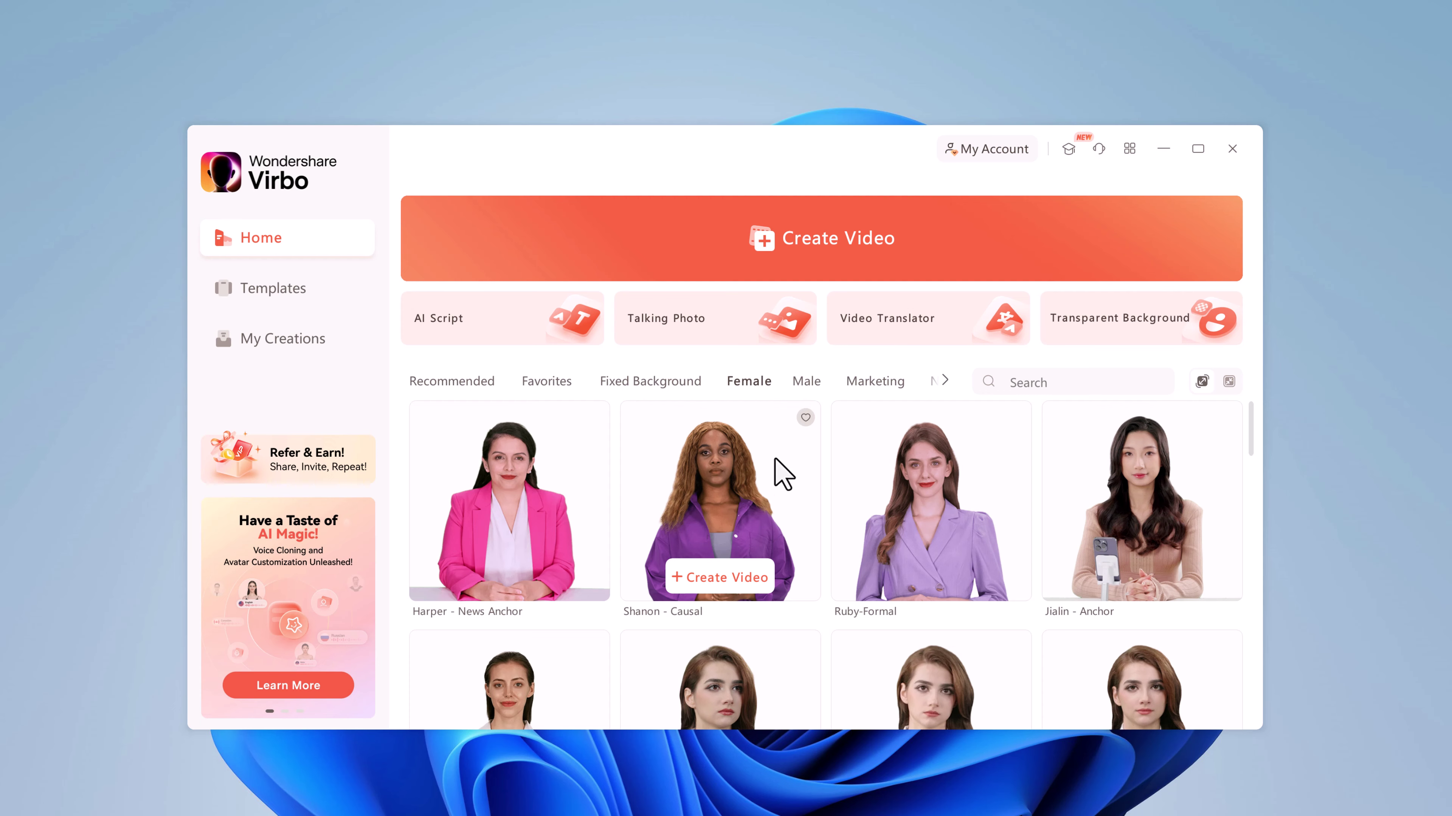
scroll(786, 497, "down", 5)
left_click(803, 392)
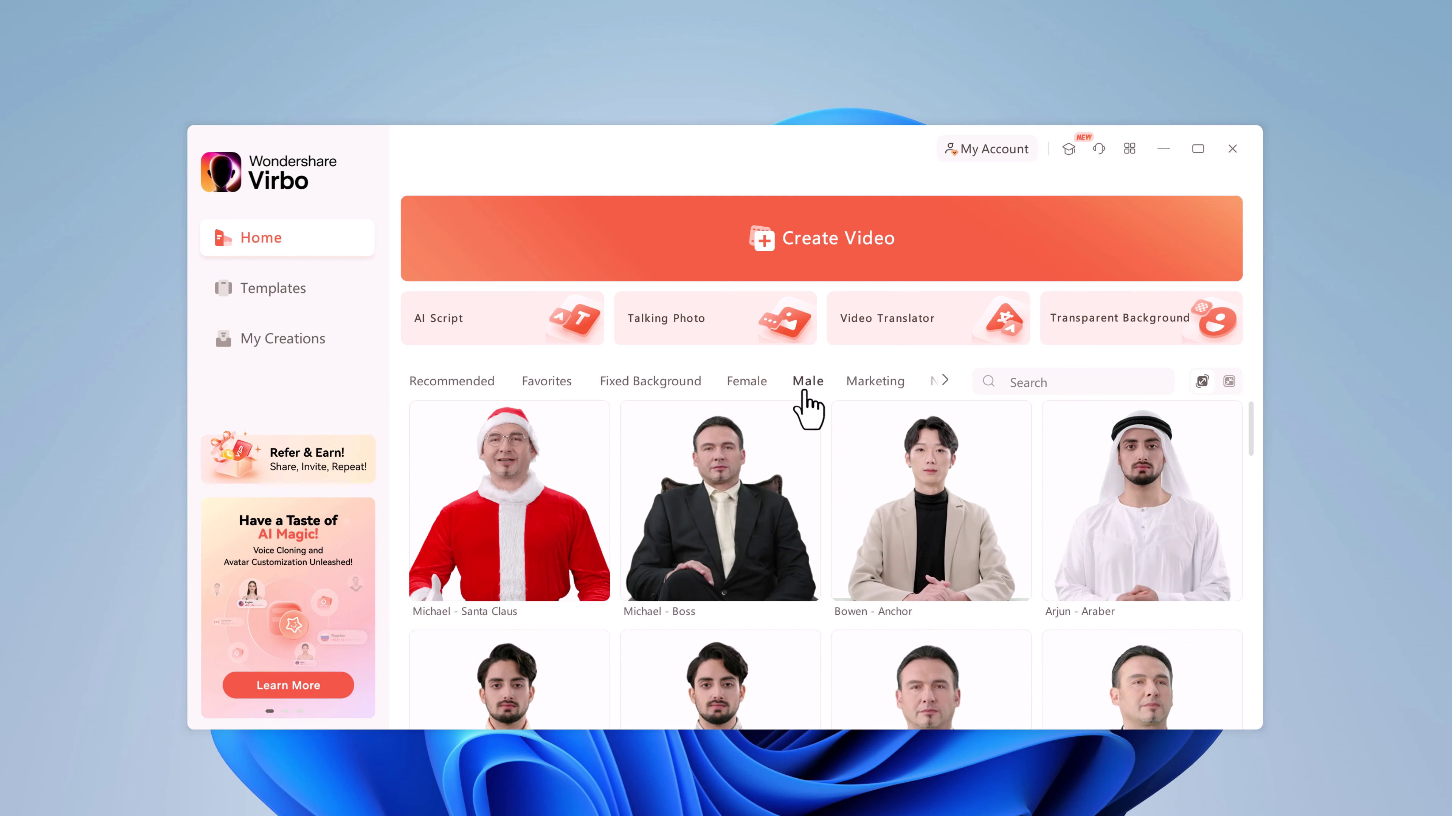
scroll(875, 503, "down", 5)
left_click(890, 377)
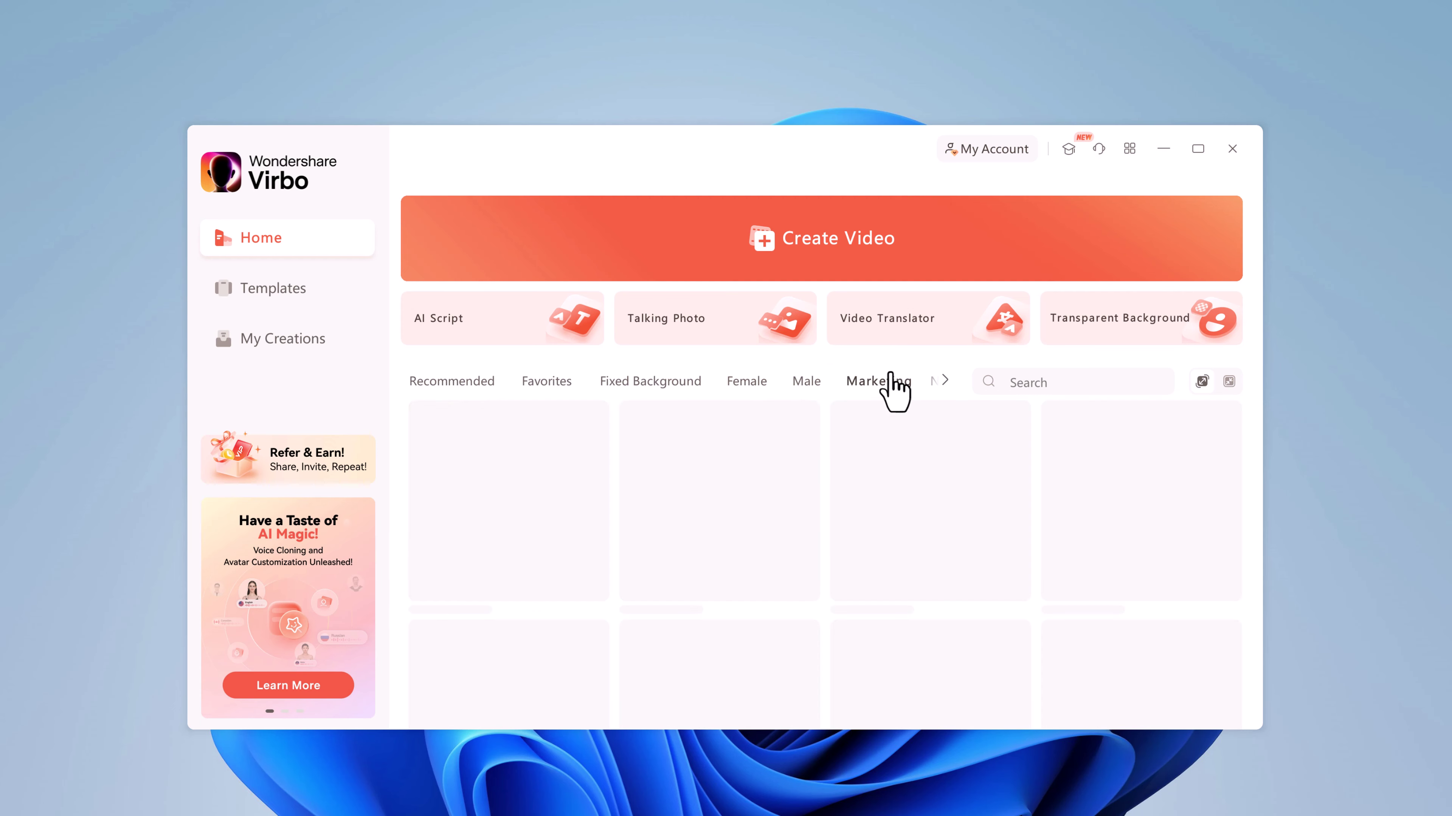
left_click(743, 384)
left_click(807, 389)
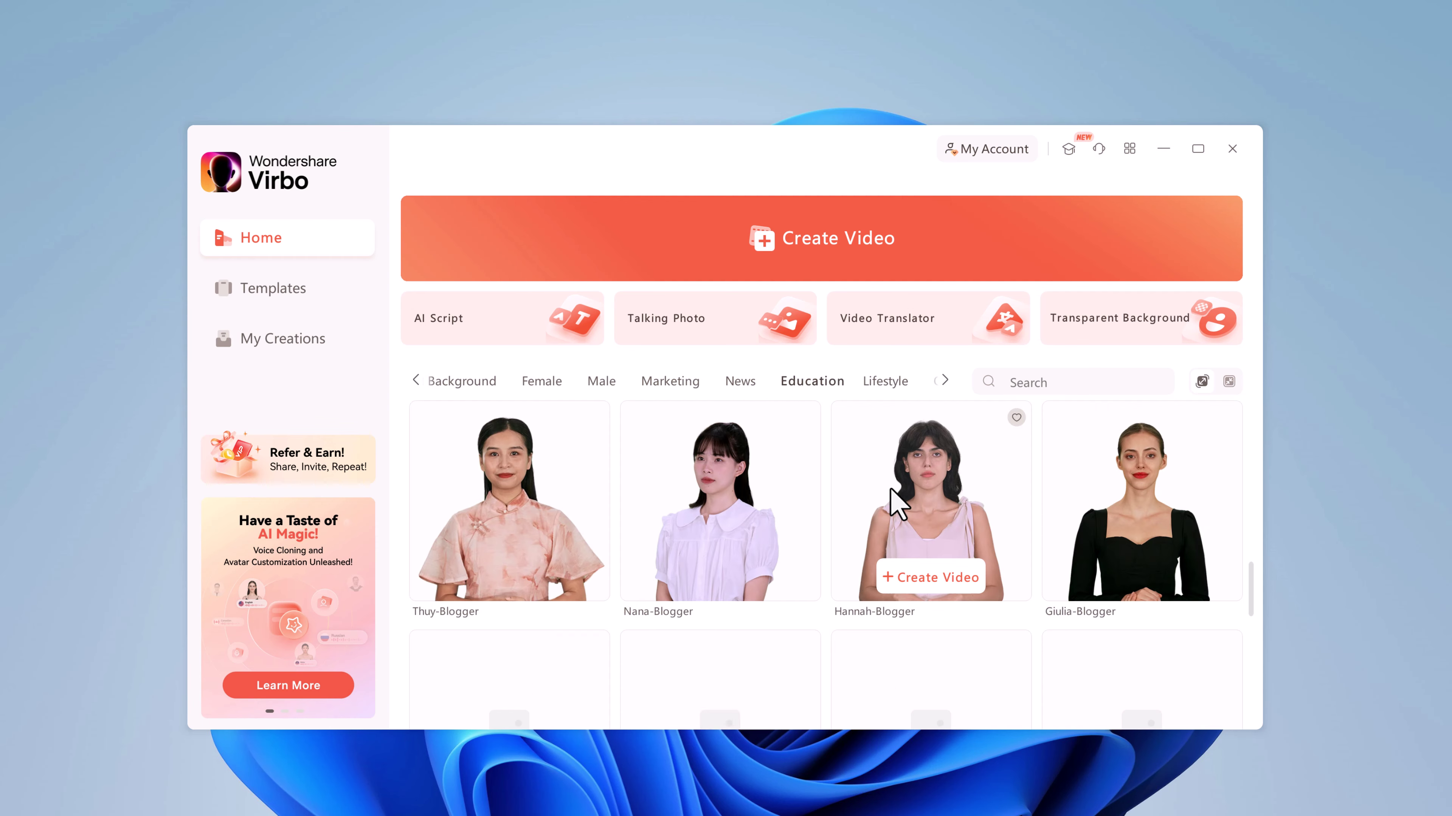
left_click(316, 300)
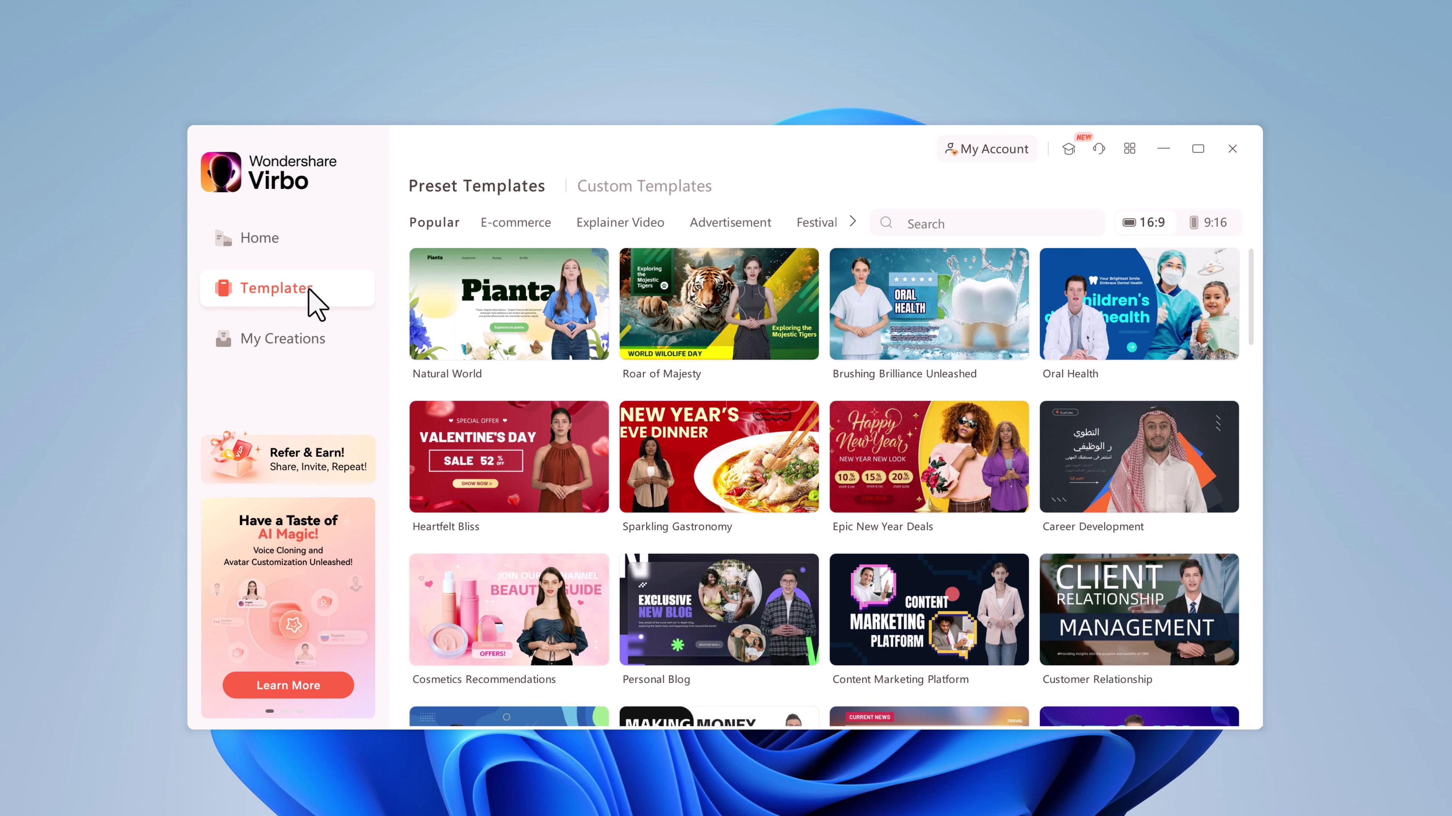
scroll(1111, 475, "down", 1)
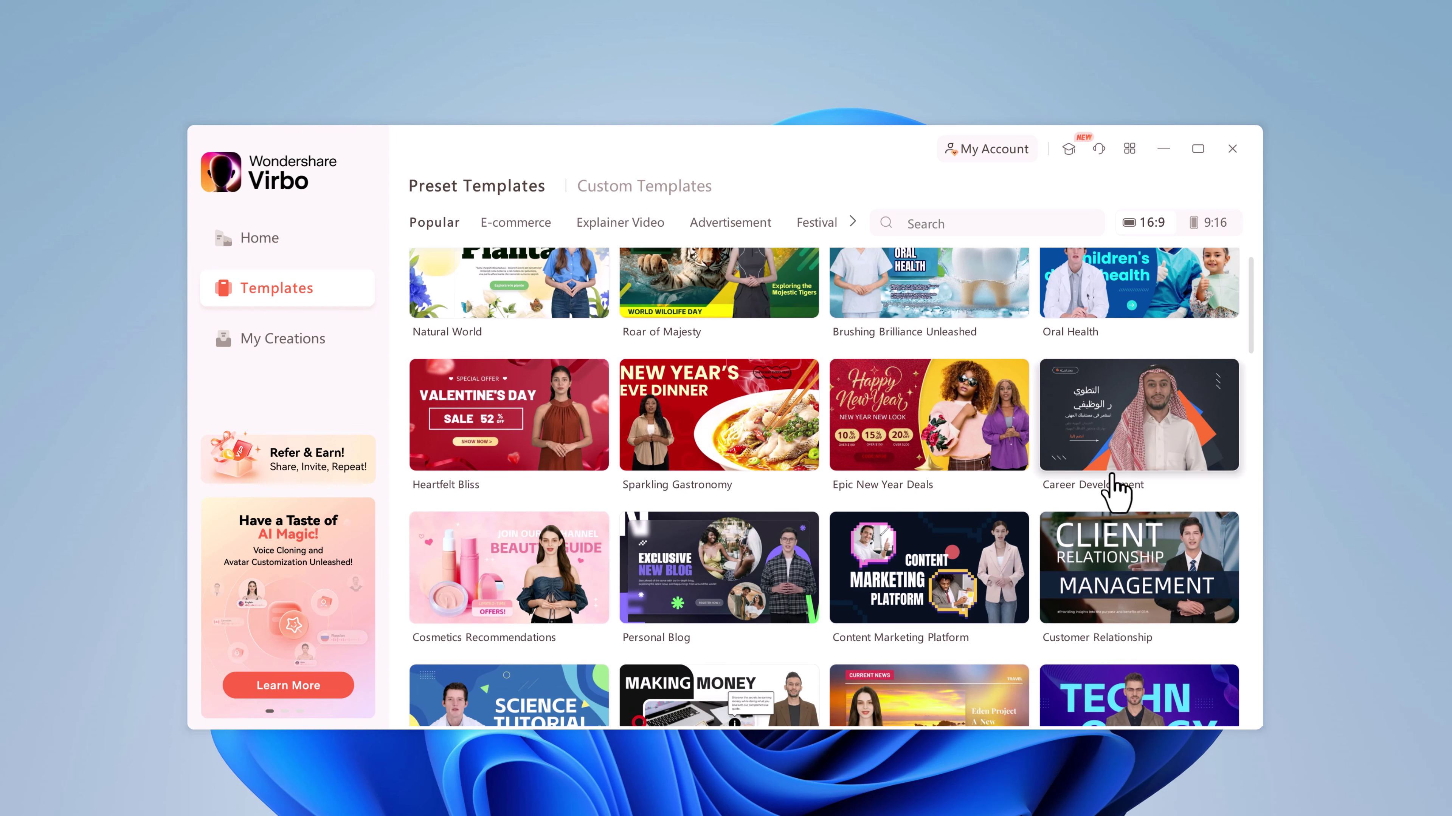
scroll(1111, 476, "down", 8)
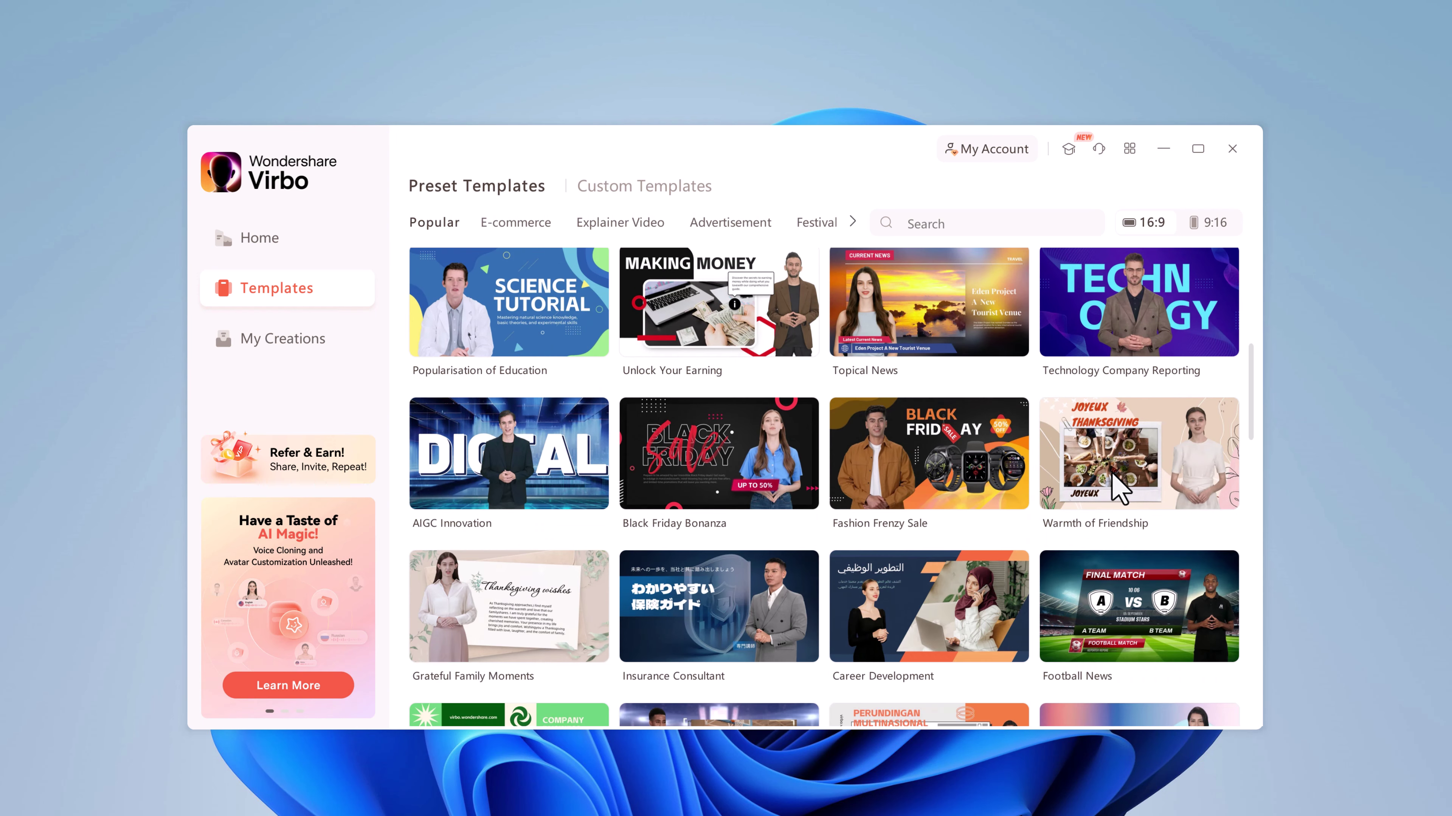
scroll(1119, 489, "down", 7)
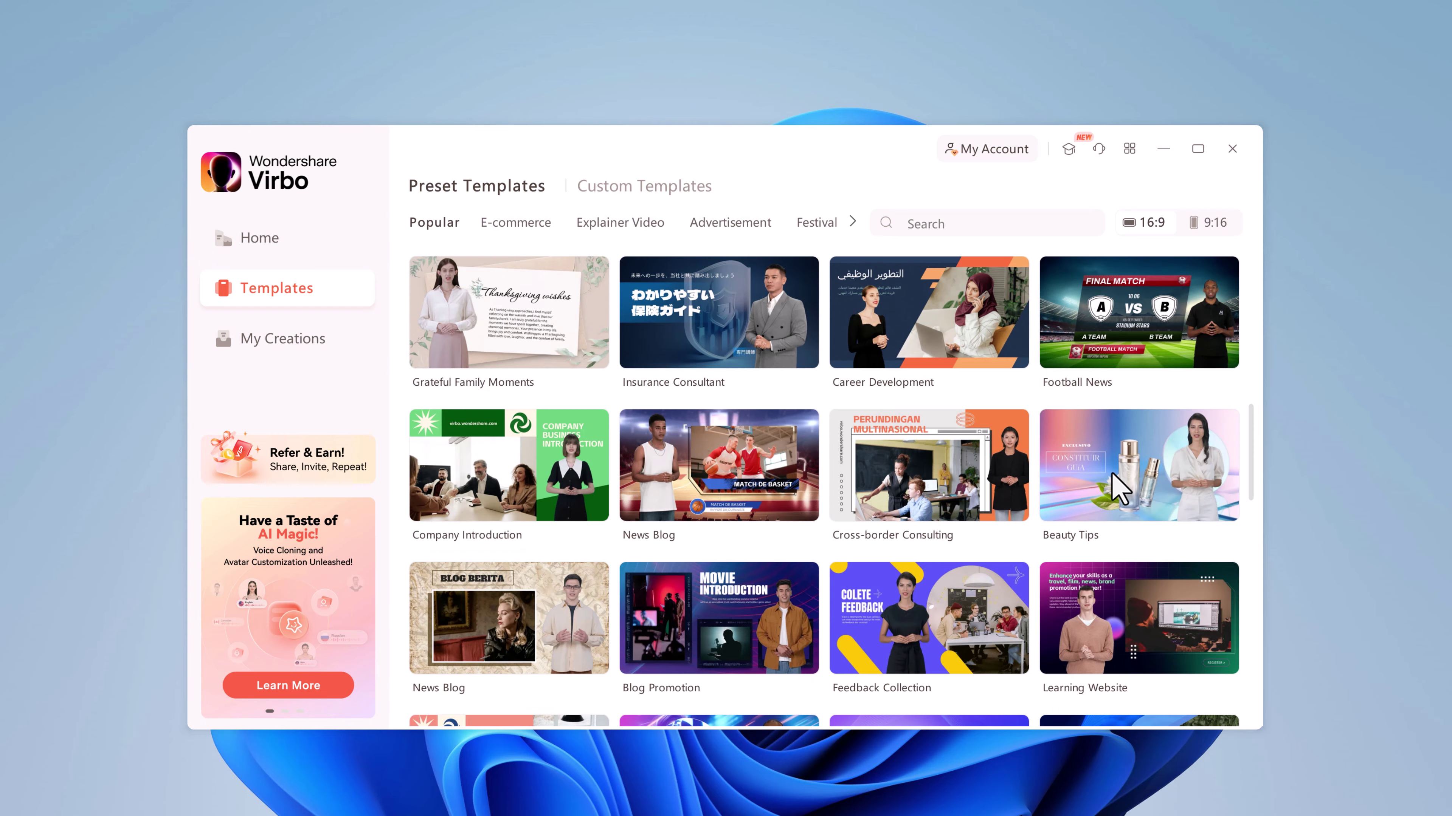
scroll(1118, 489, "down", 10)
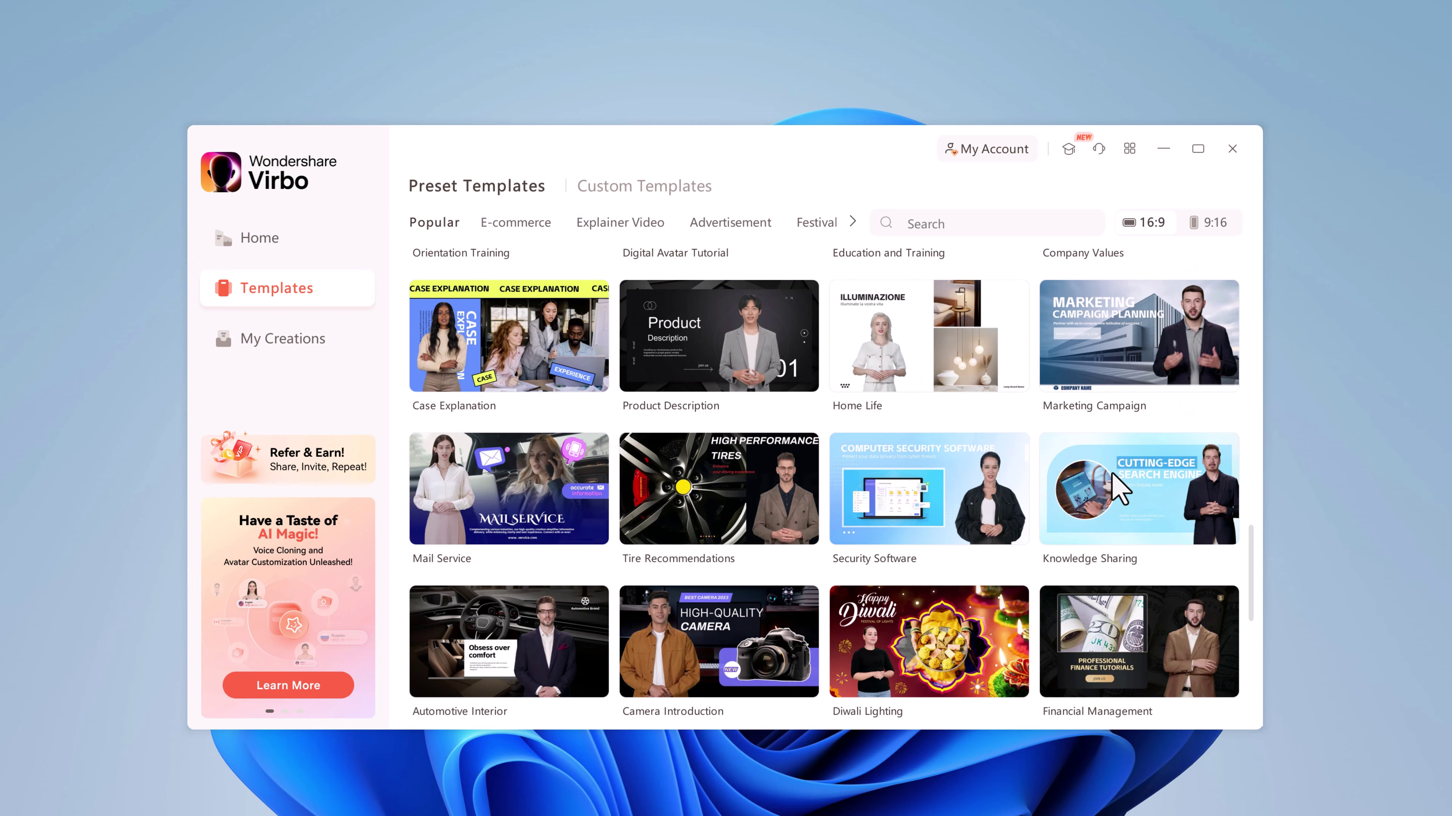
scroll(1111, 472, "down", 6)
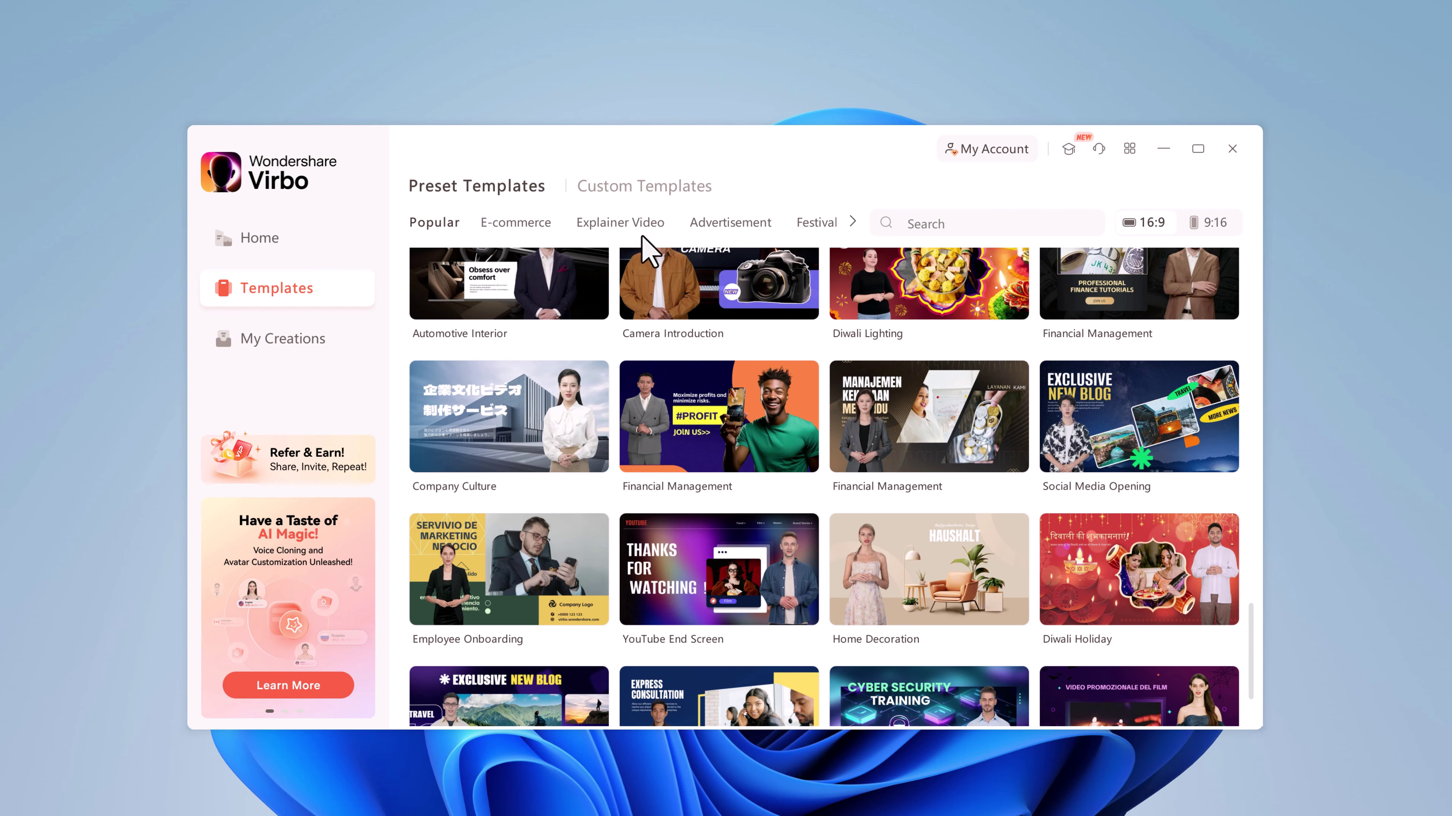
left_click(547, 225)
left_click(622, 226)
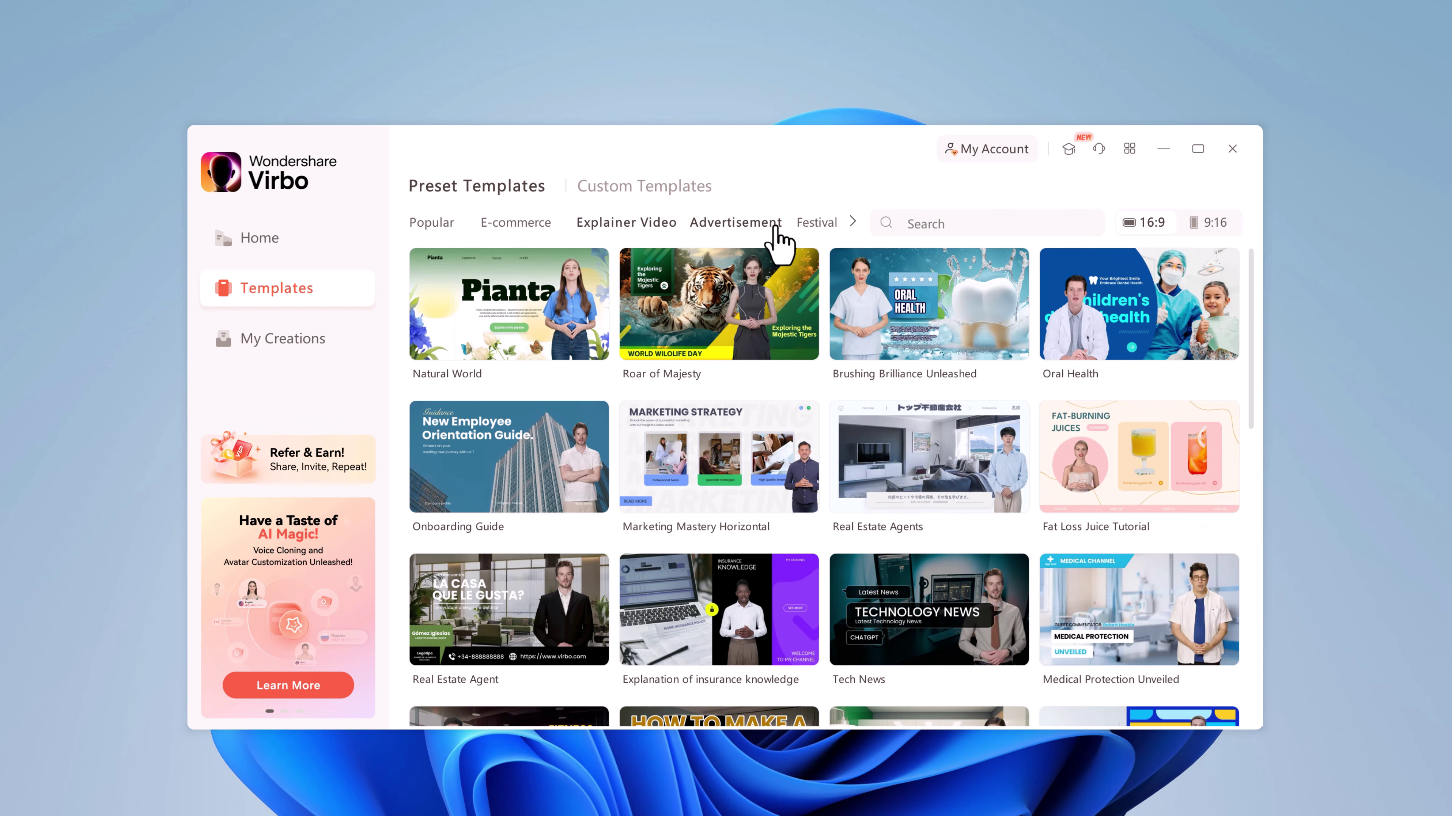
left_click(775, 229)
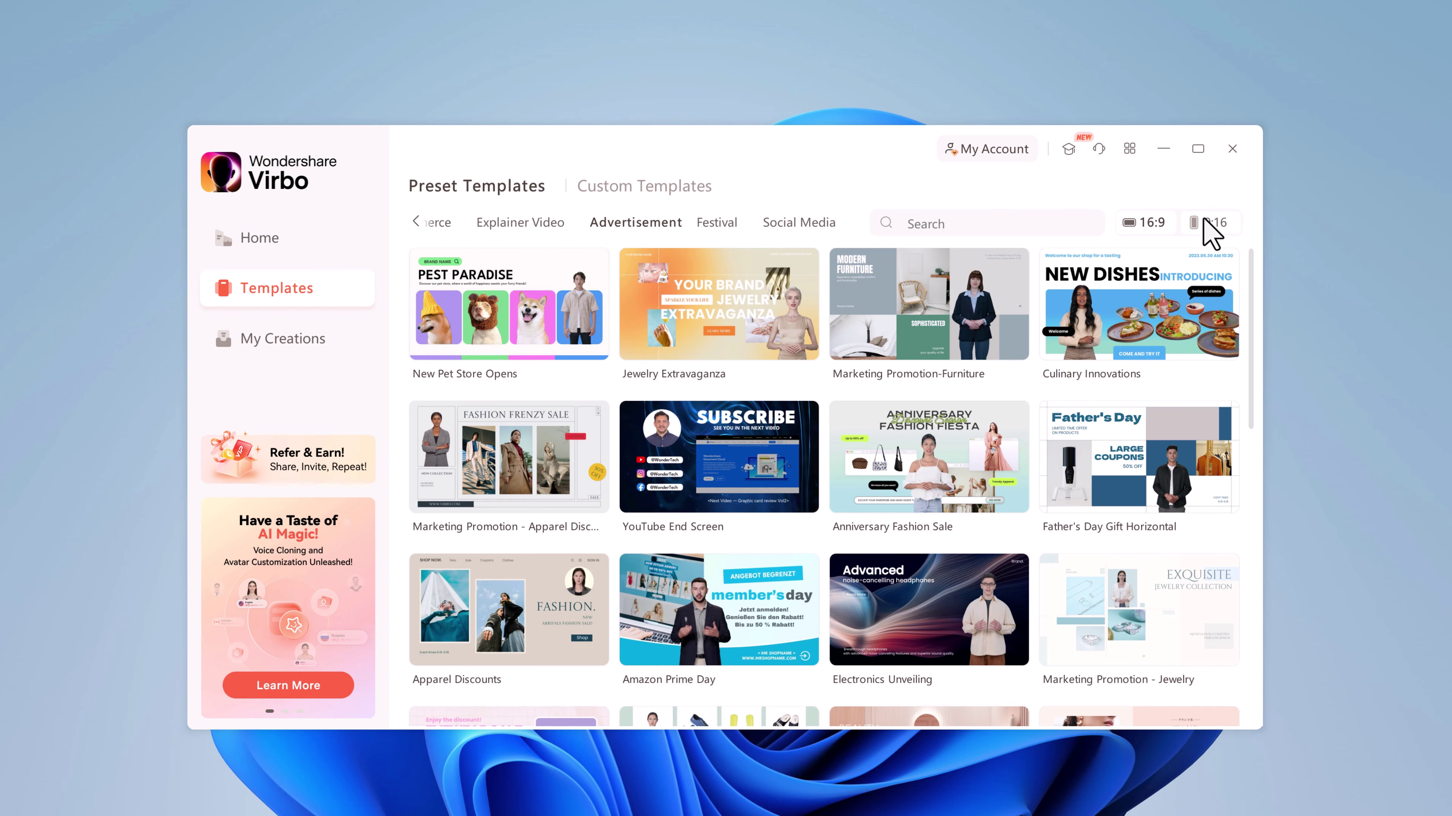
left_click(1209, 226)
scroll(1200, 325, "down", 5)
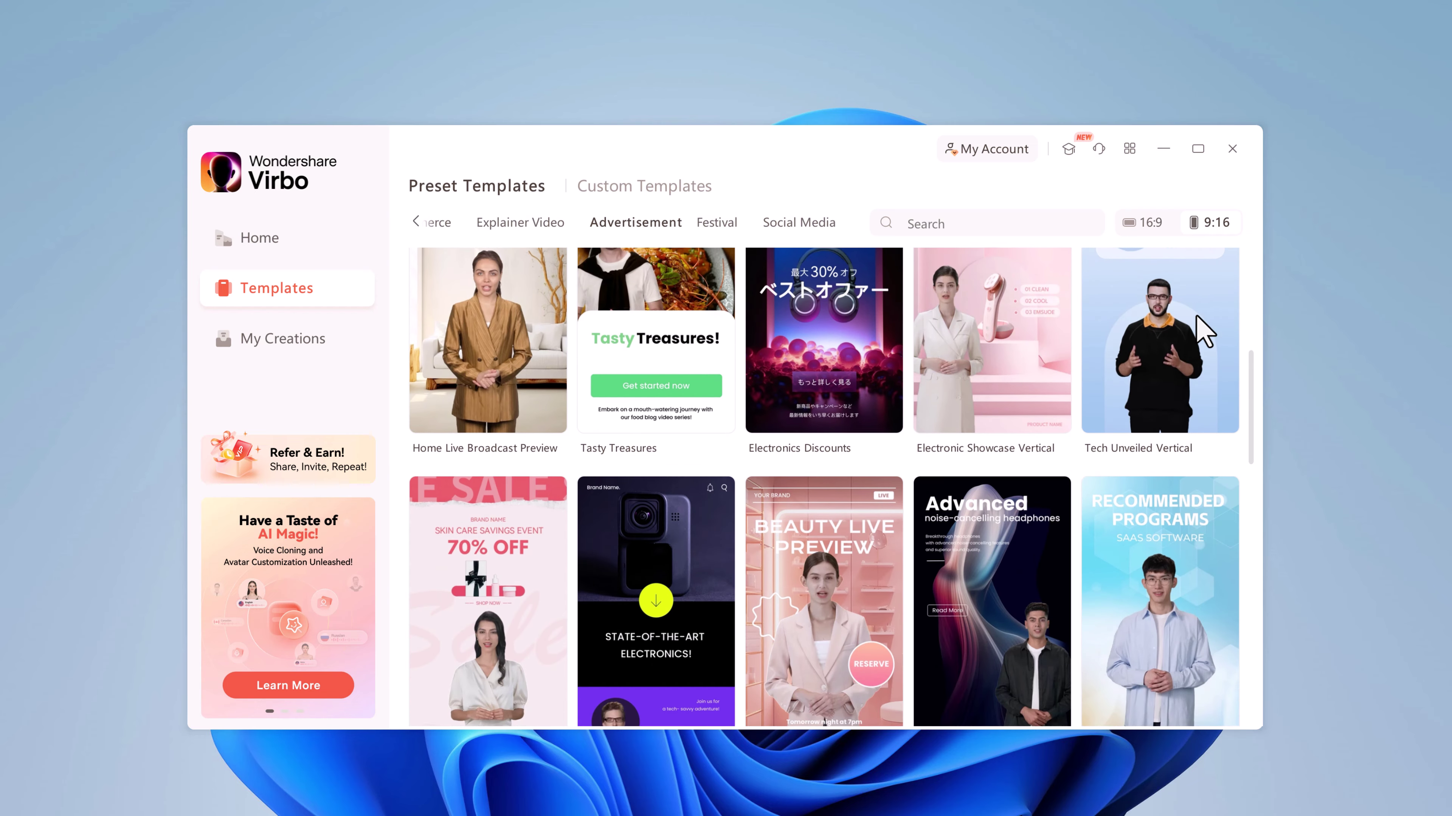
scroll(1204, 326, "down", 6)
left_click(1153, 220)
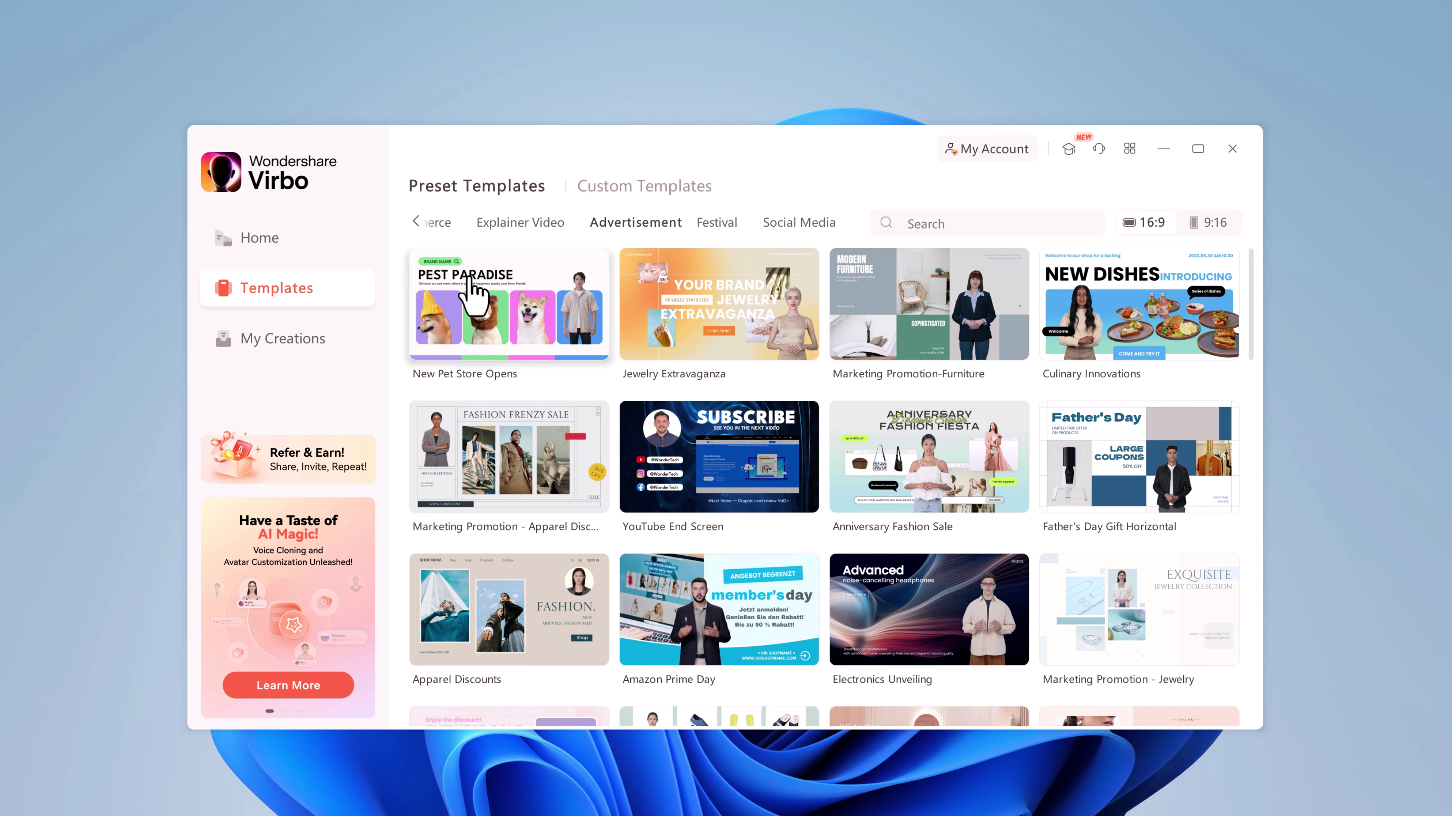
left_click(275, 240)
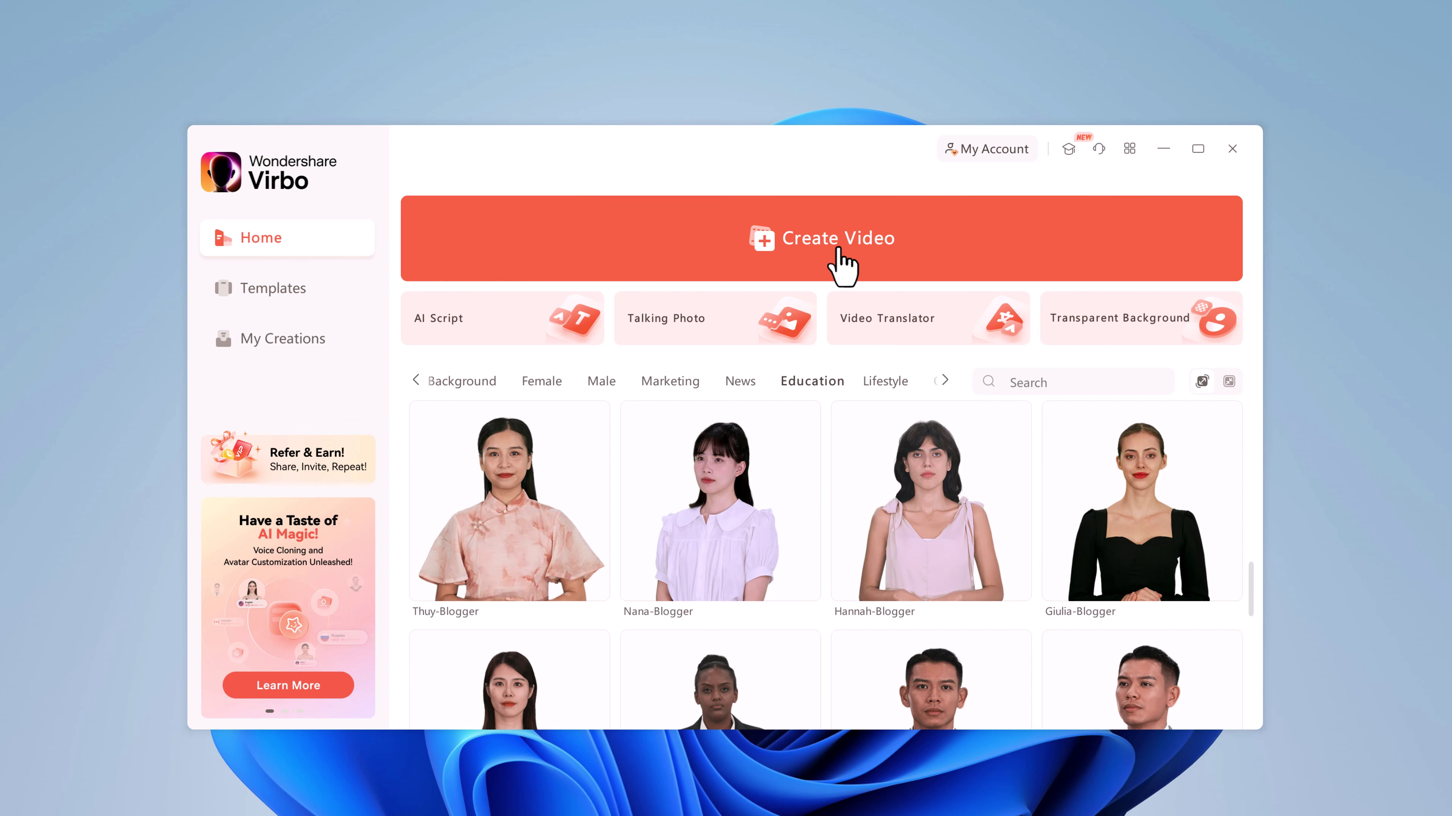
- Create a new Landscape 16:9 video project, then select and deselect the presenter avatar
left_click(842, 267)
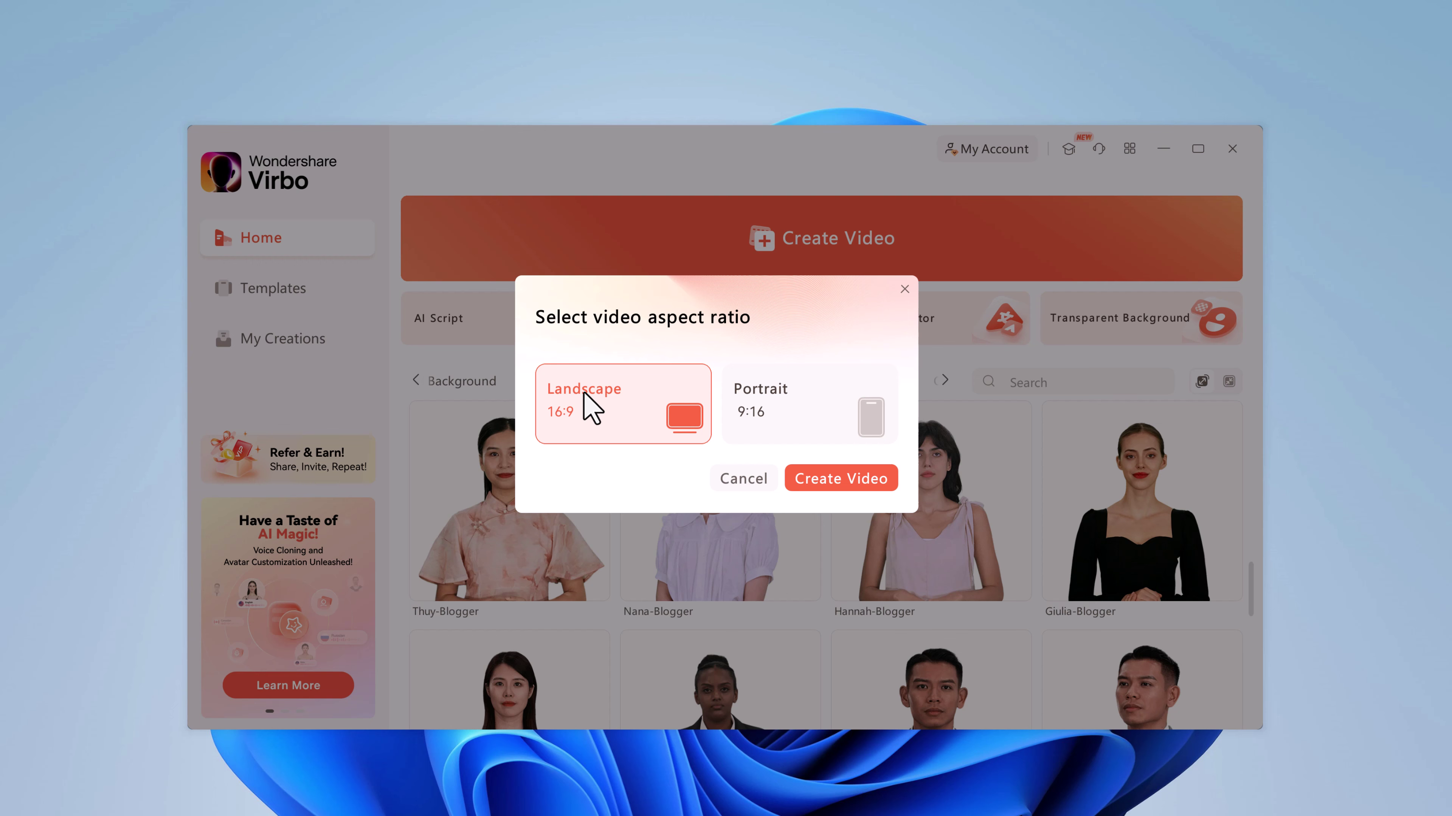
left_click(794, 479)
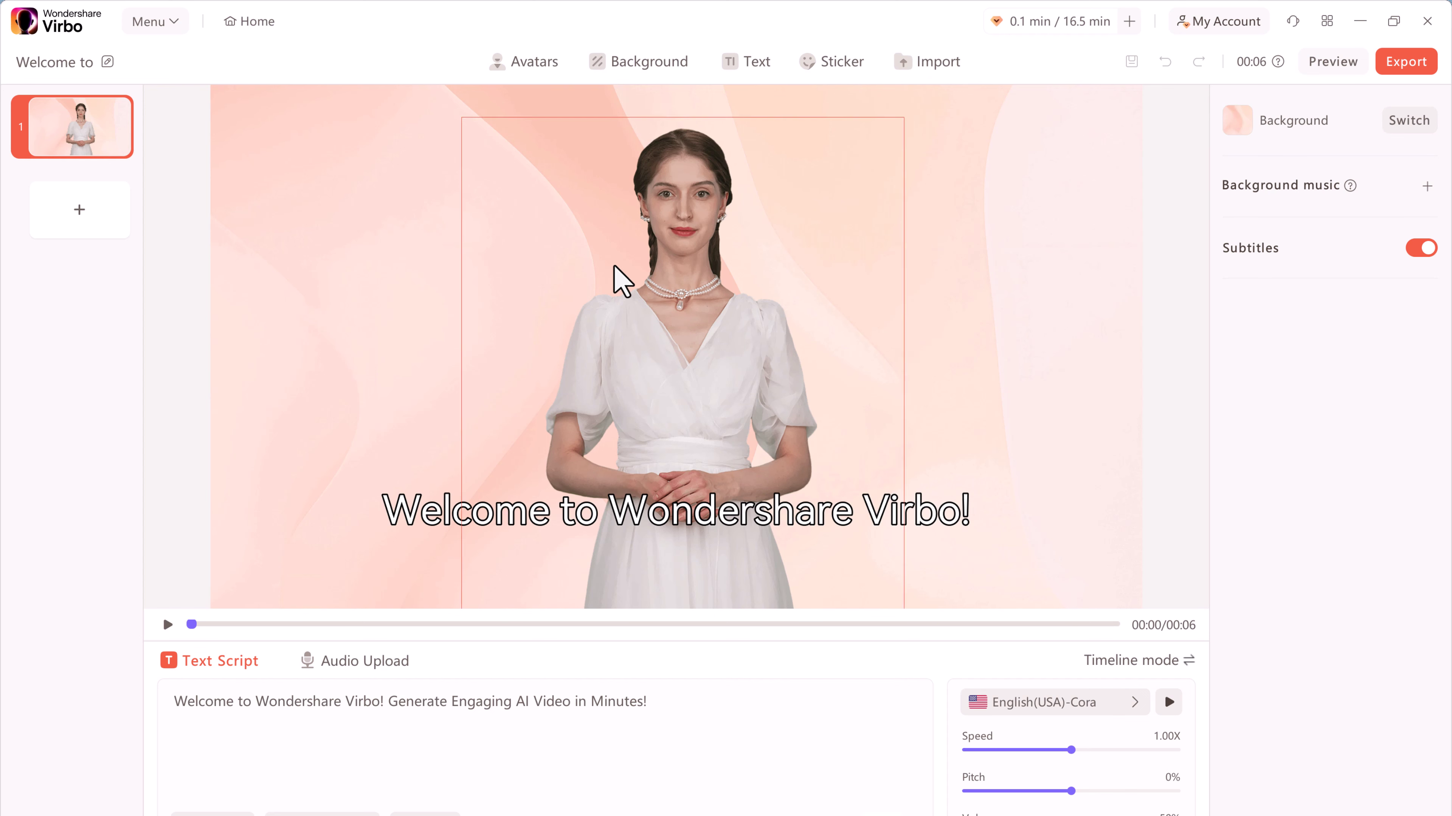
left_click(657, 293)
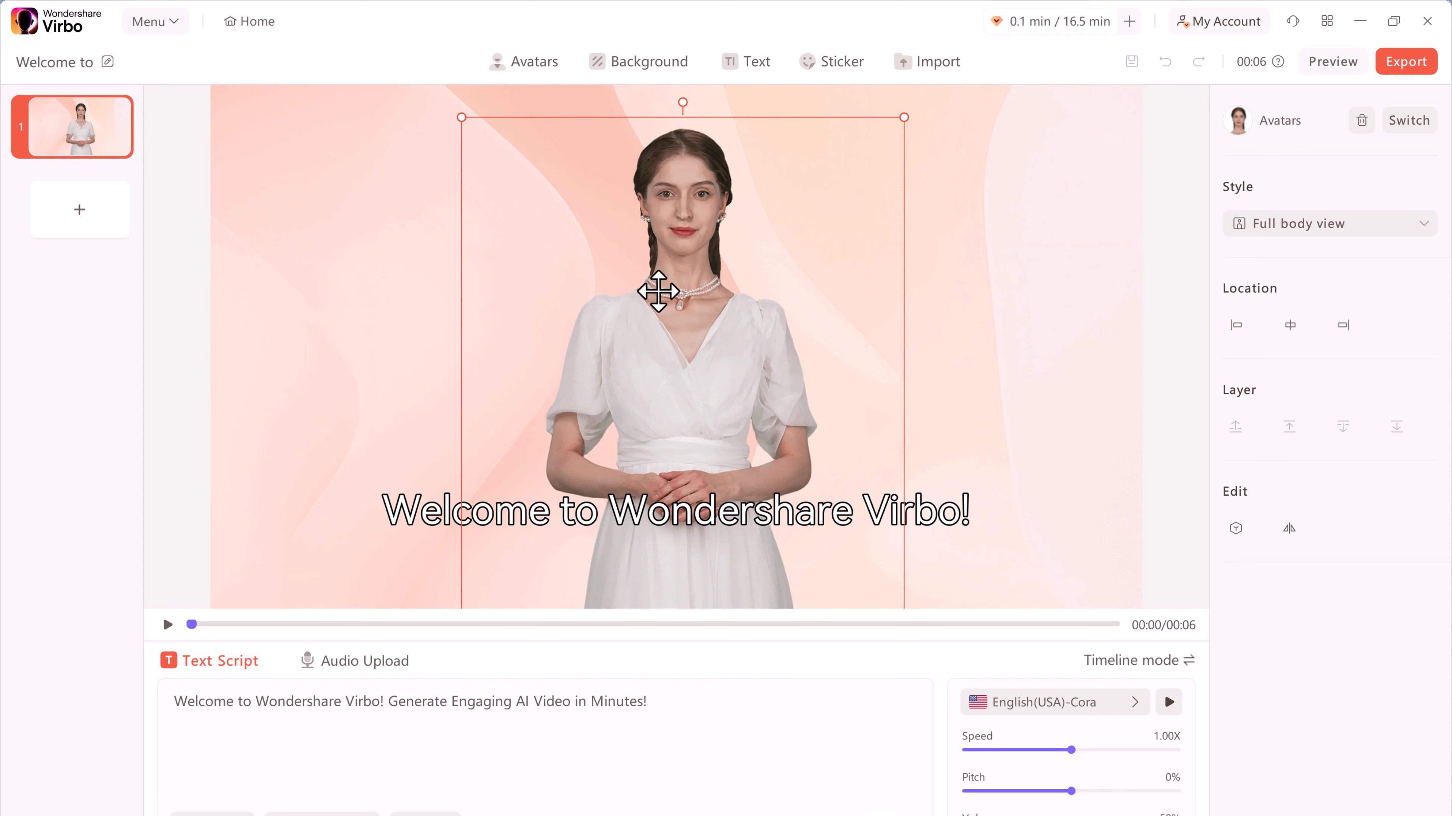
left_click(421, 230)
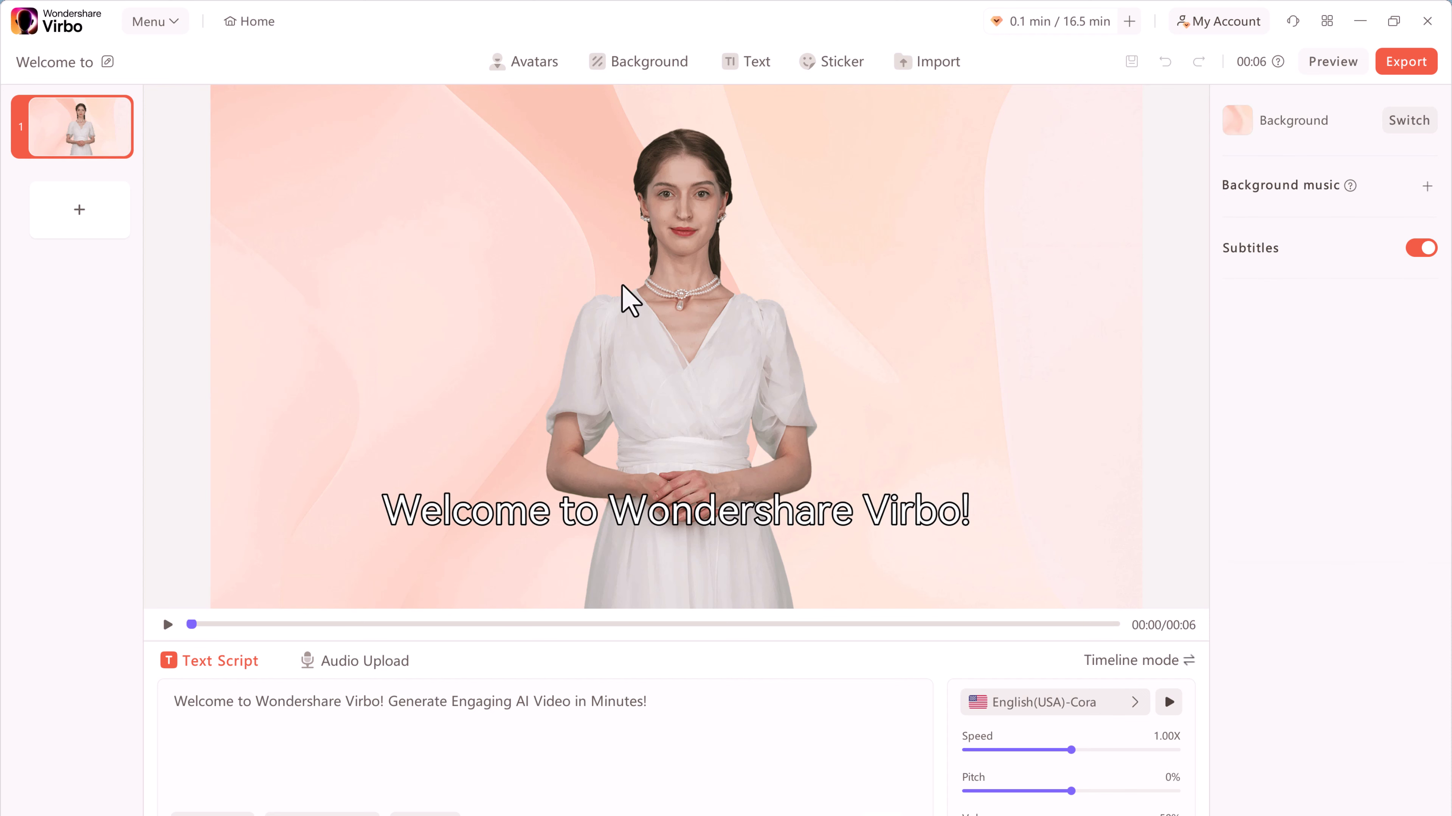
- Swap the presenter for the Male avatar Pierre-Business, after previewing BoWen - Business
left_click(557, 75)
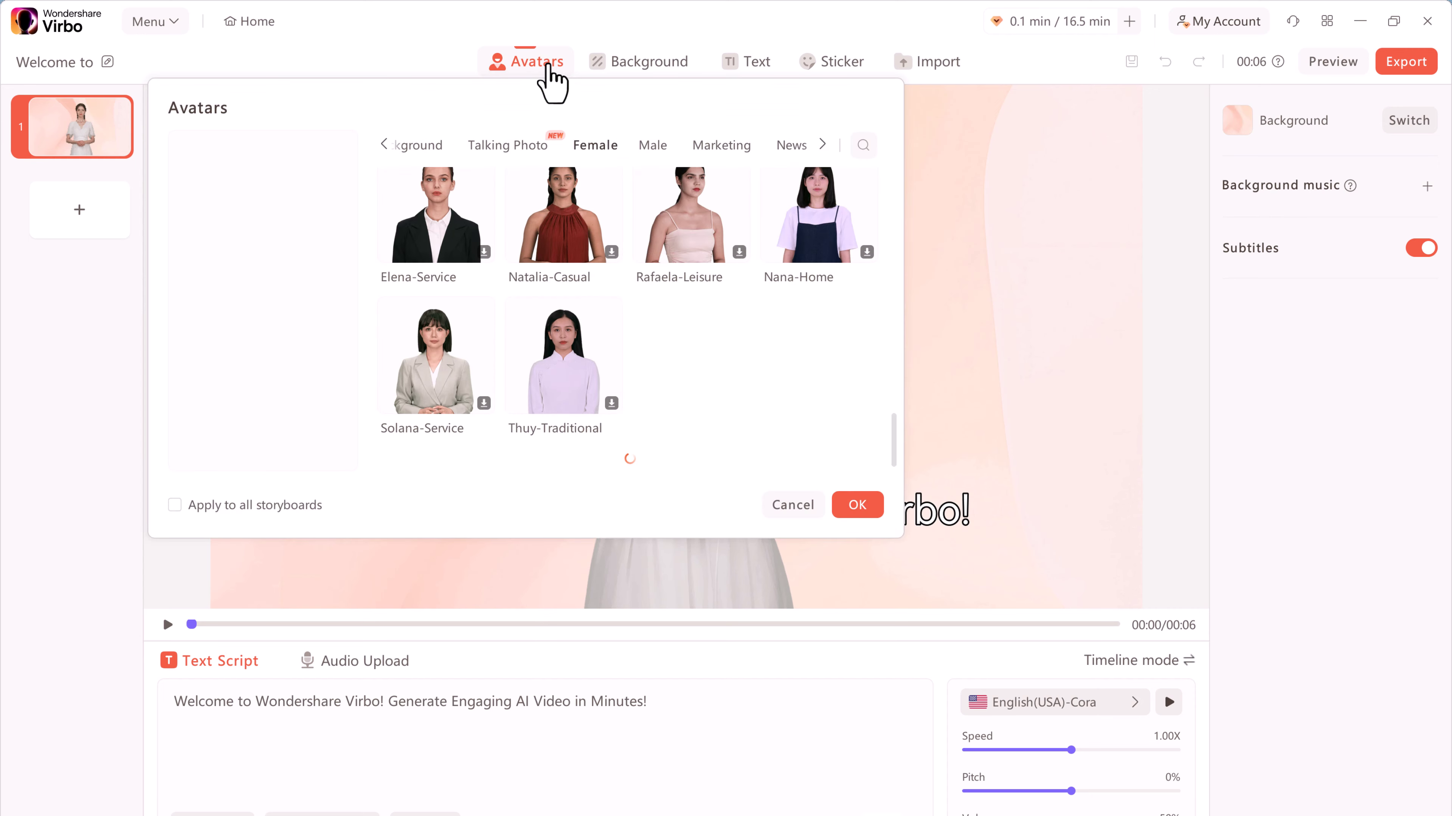
scroll(726, 423, "up", 5)
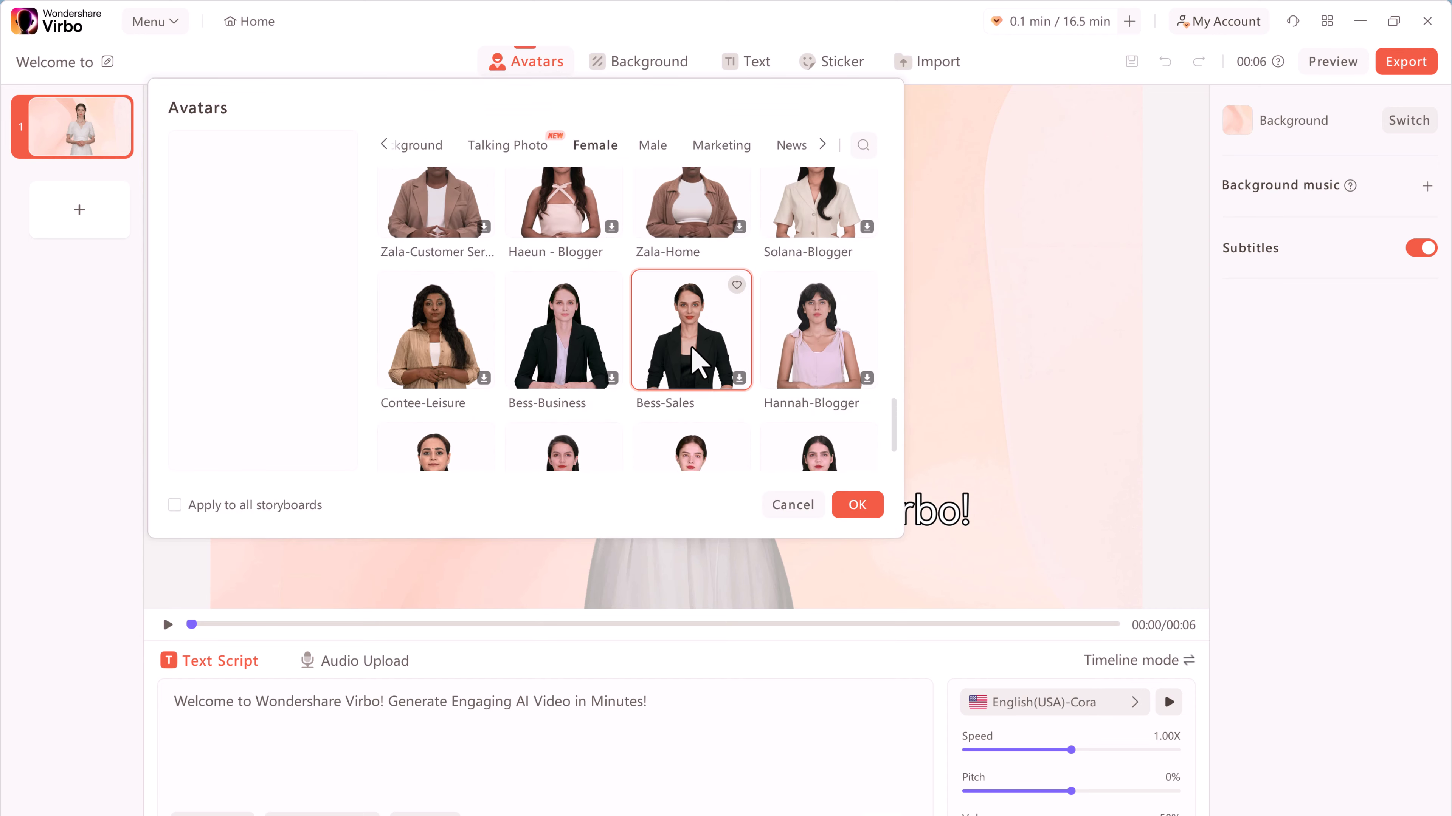
scroll(698, 362, "down", 5)
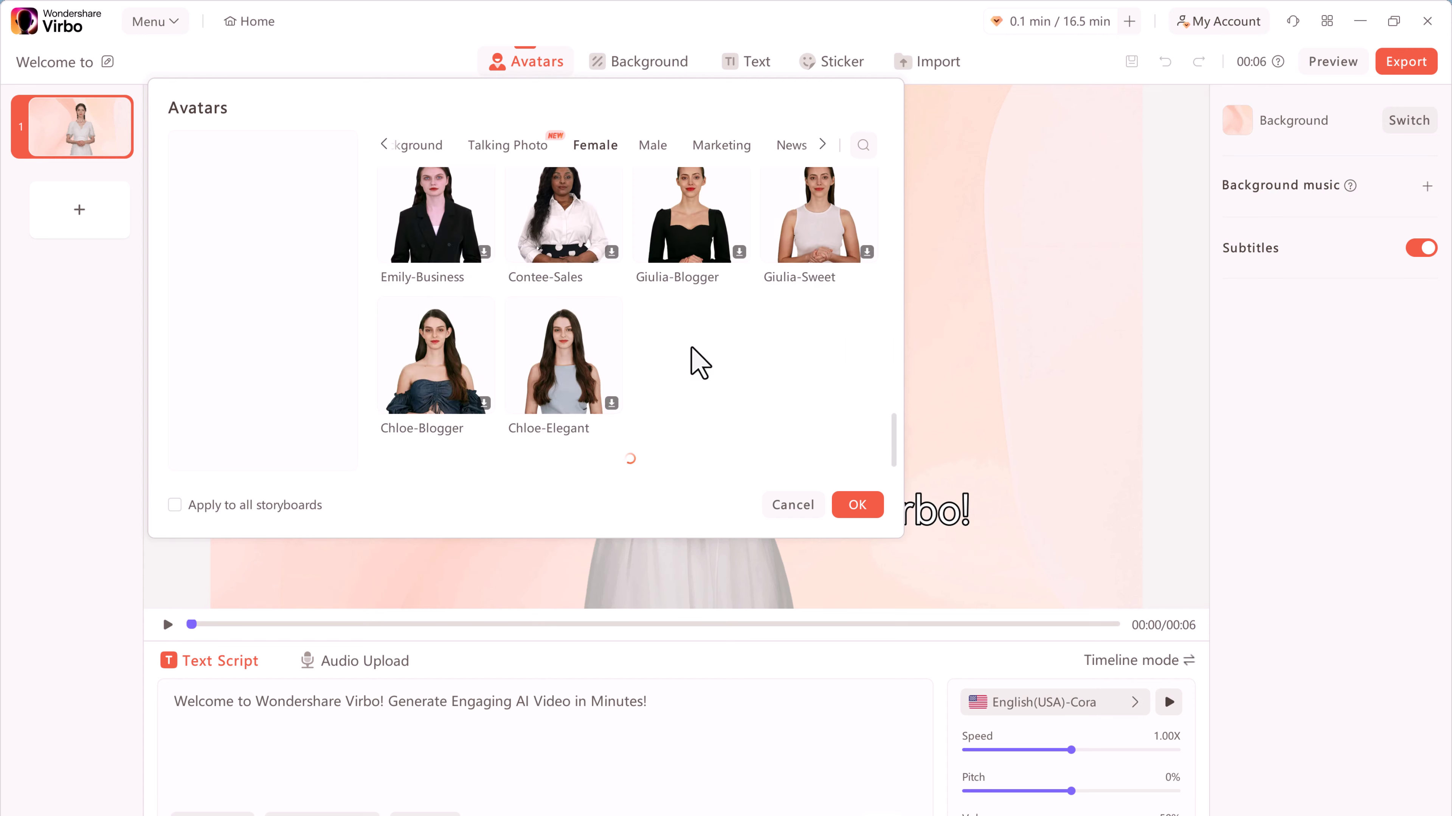
scroll(698, 362, "up", 5)
scroll(698, 366, "down", 3)
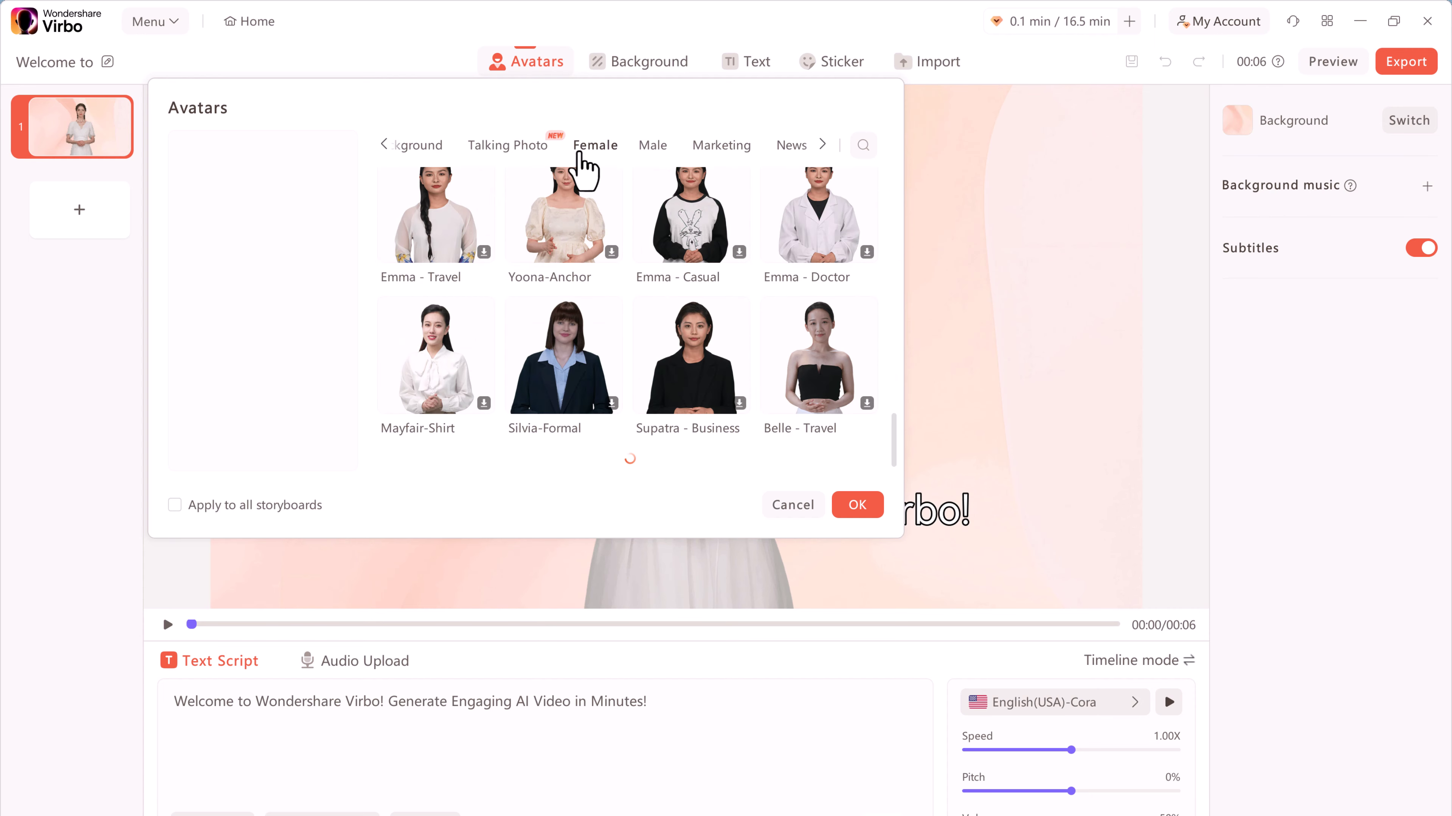
left_click(641, 153)
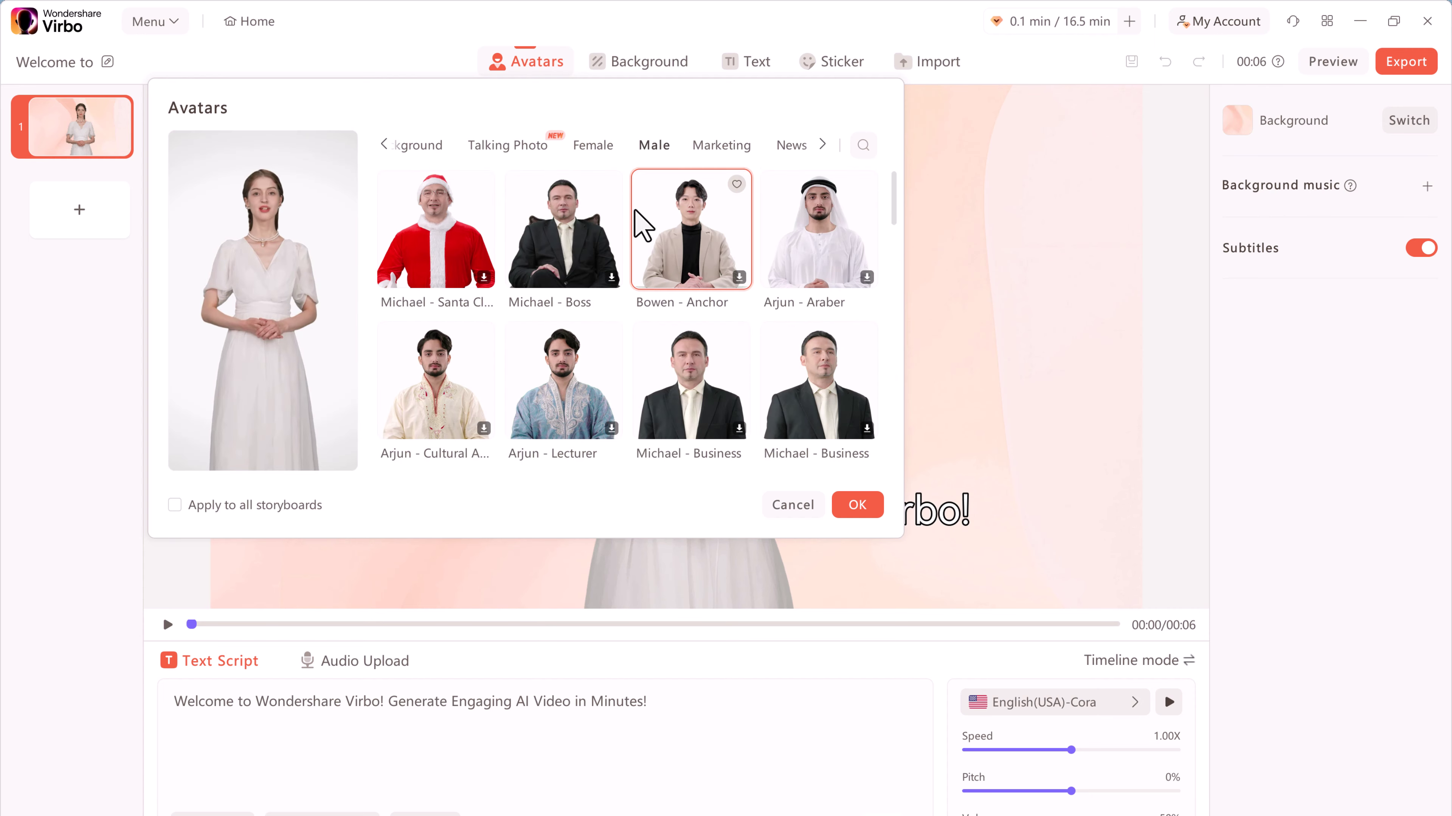
scroll(652, 314, "down", 3)
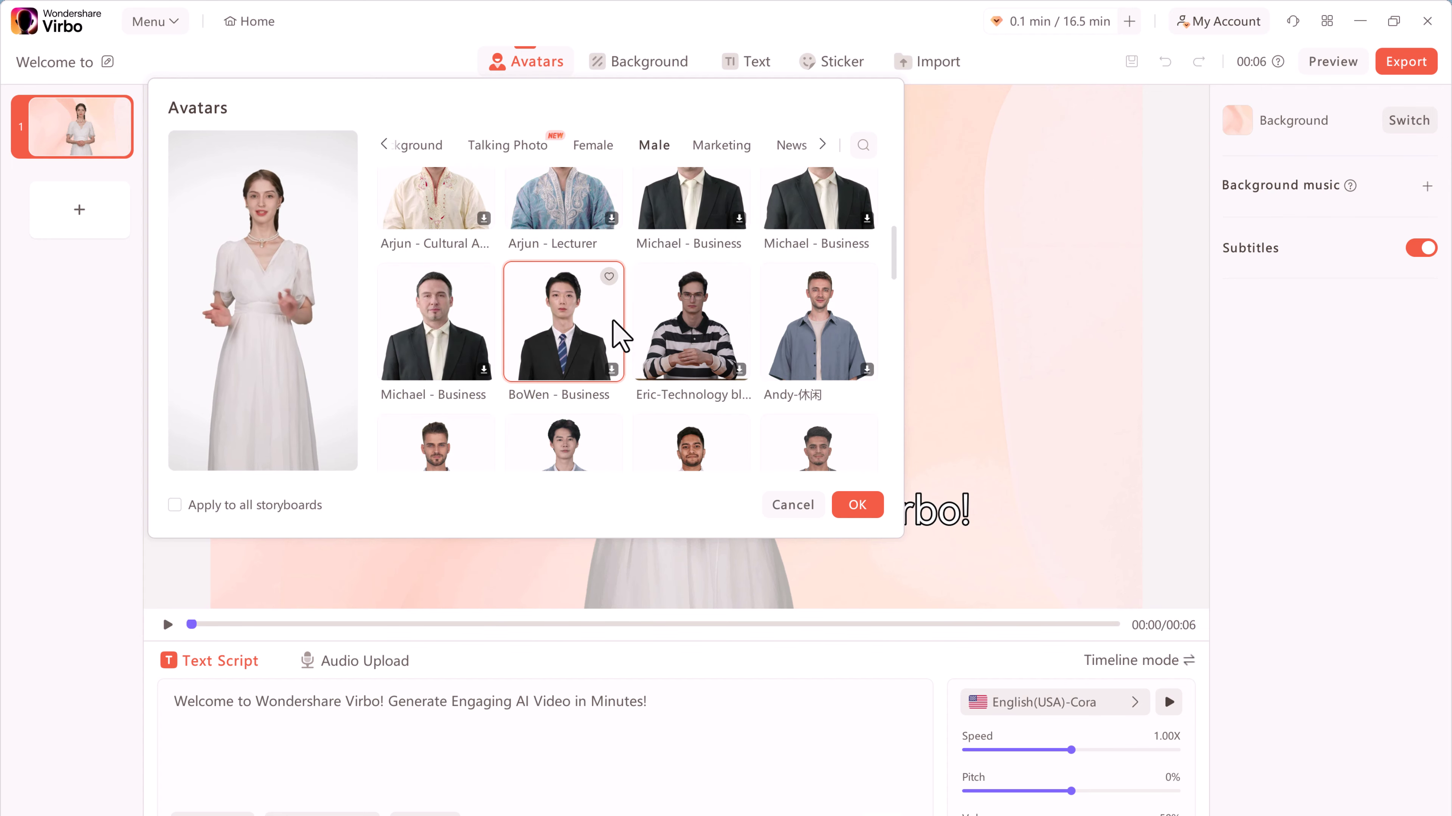
left_click(580, 322)
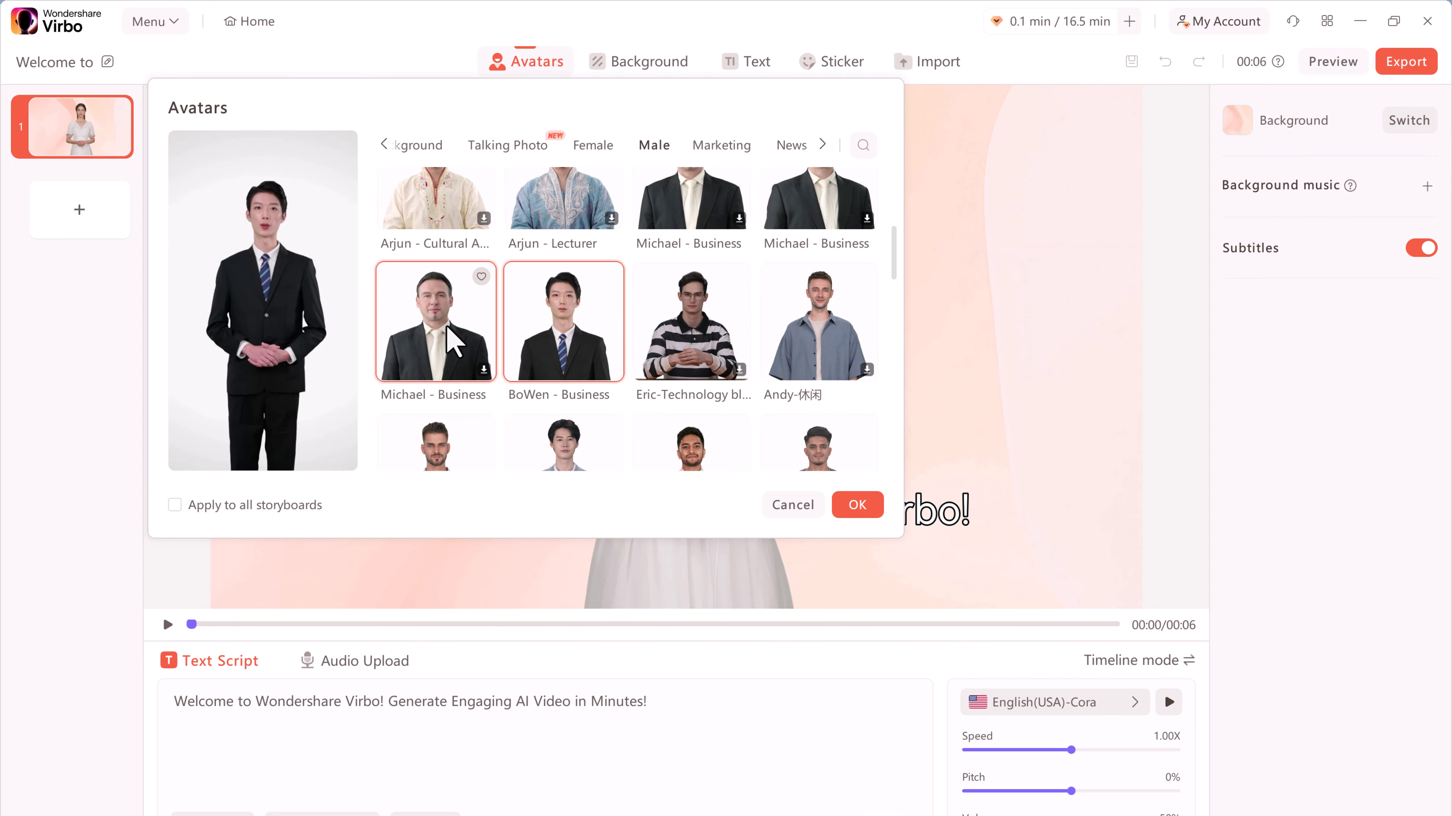
scroll(572, 354, "down", 3)
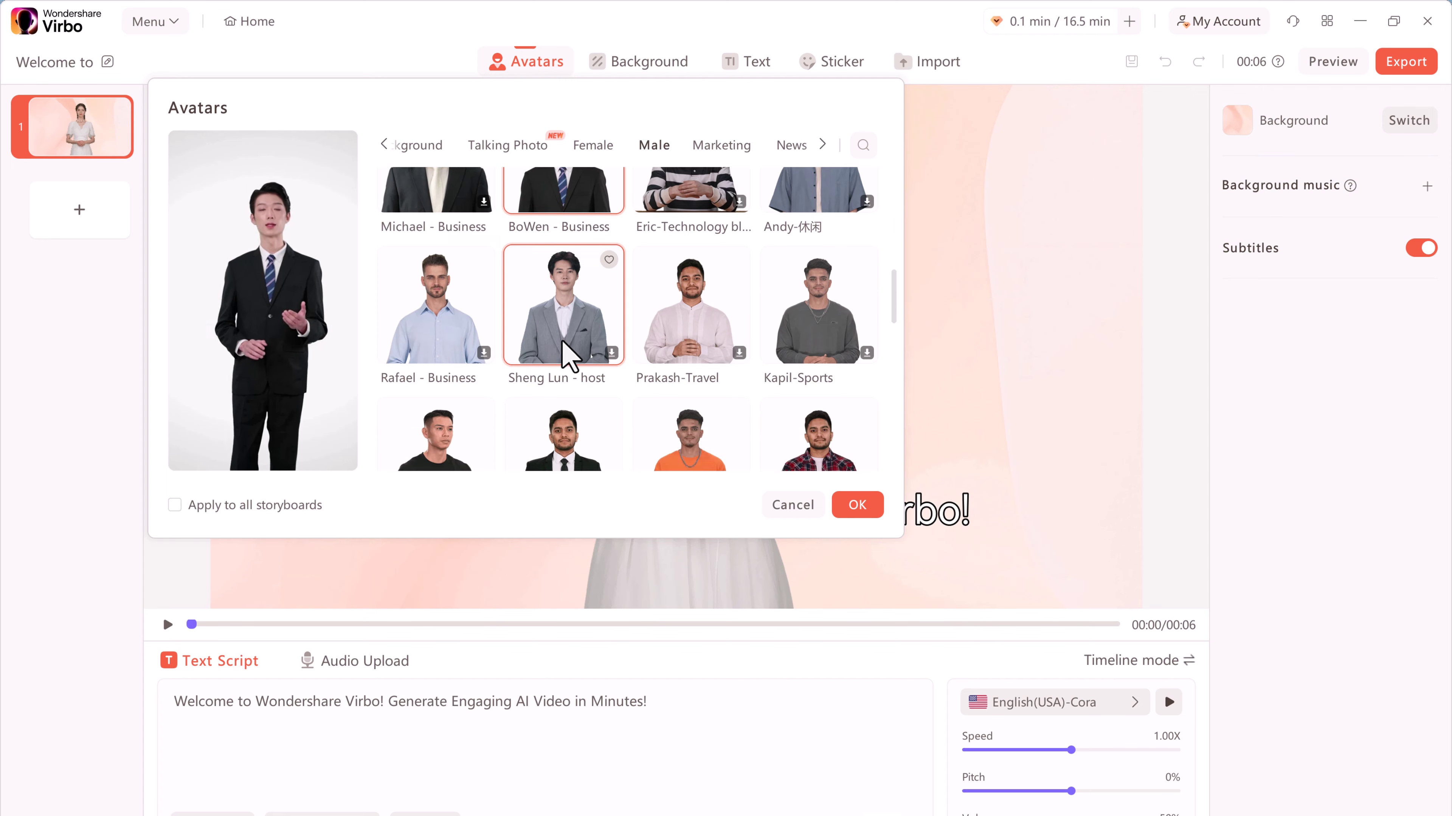
scroll(566, 351, "down", 3)
left_click(583, 355)
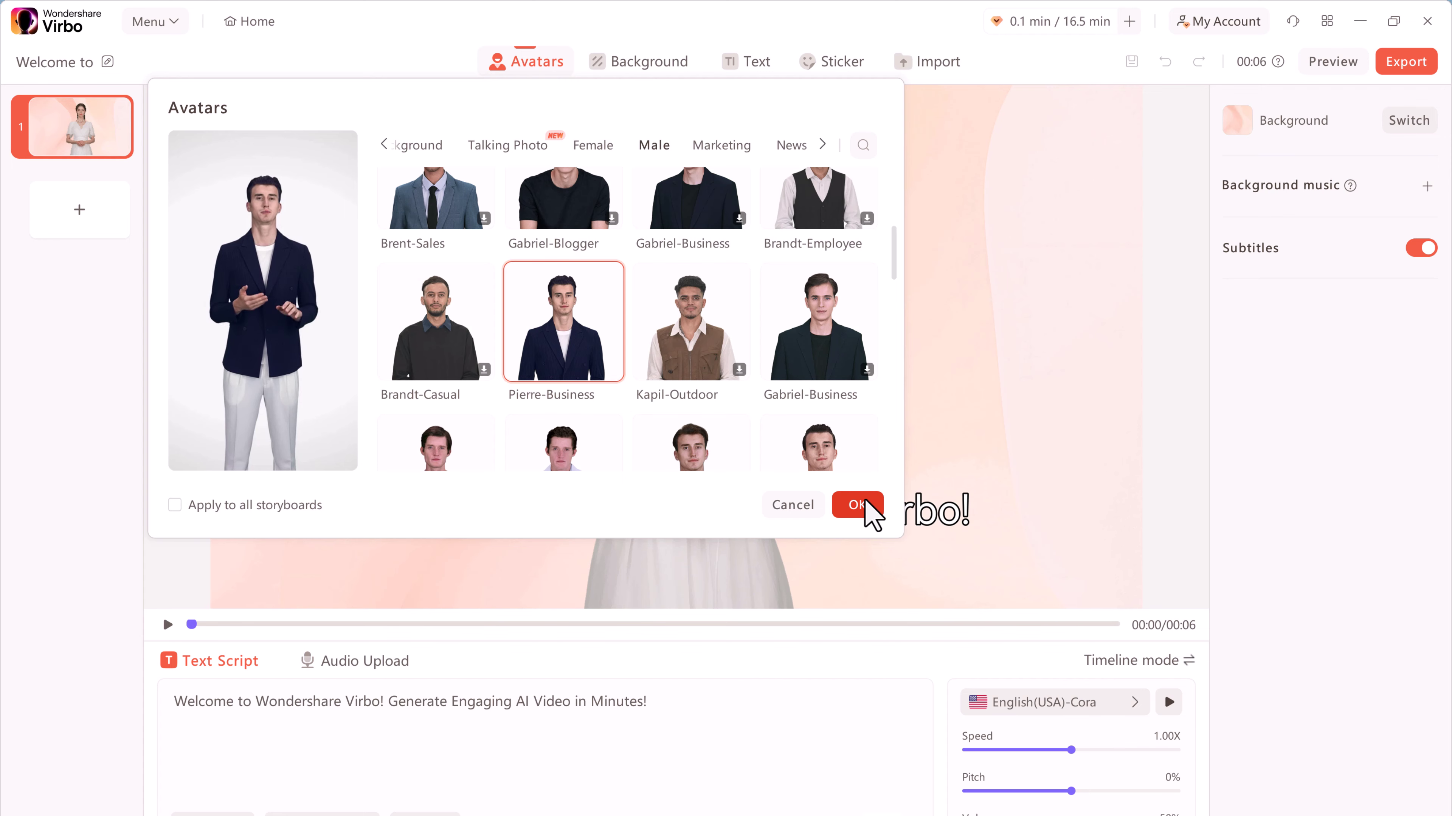
left_click(857, 505)
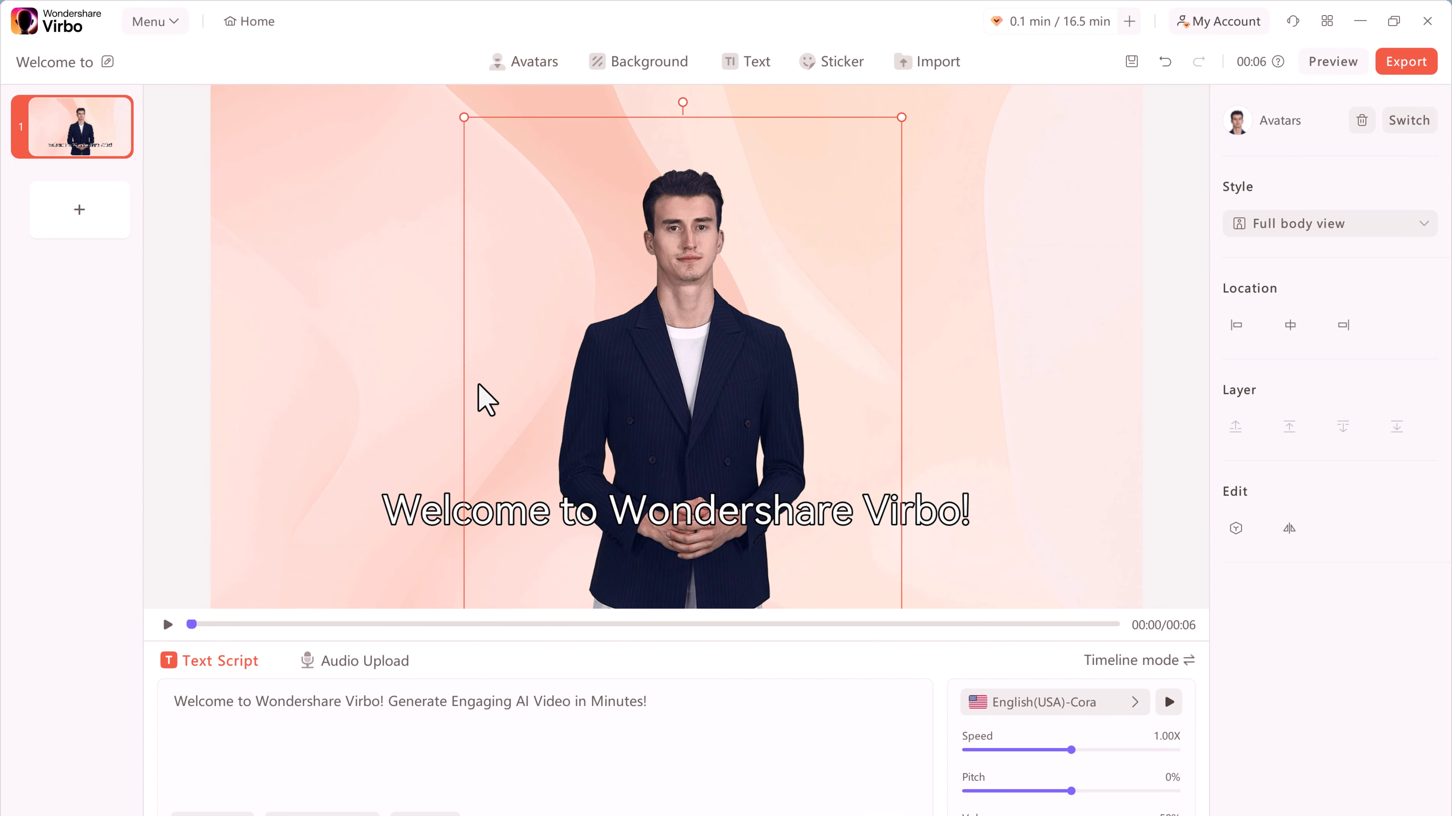
left_click(998, 243)
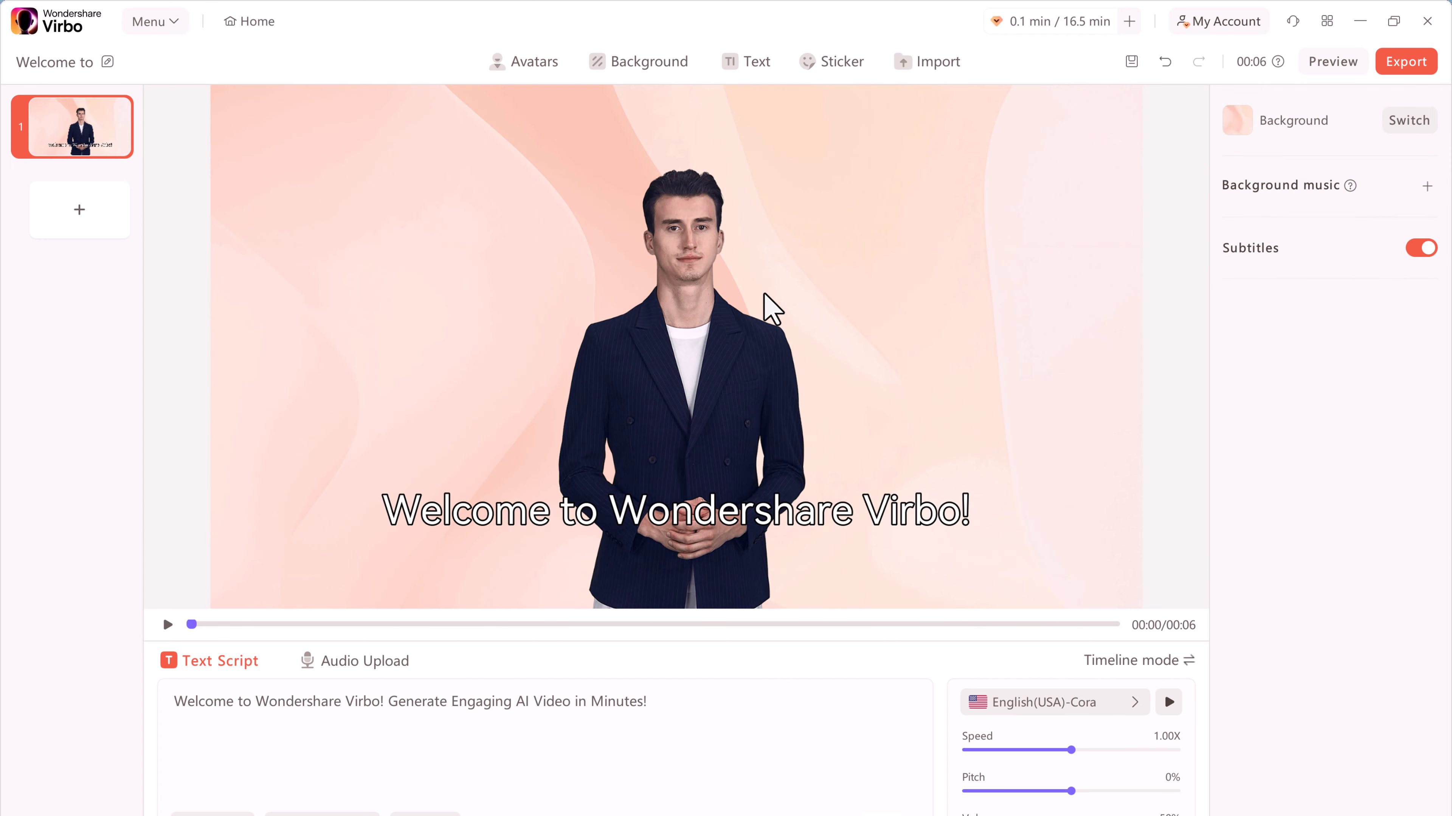
left_click(729, 309)
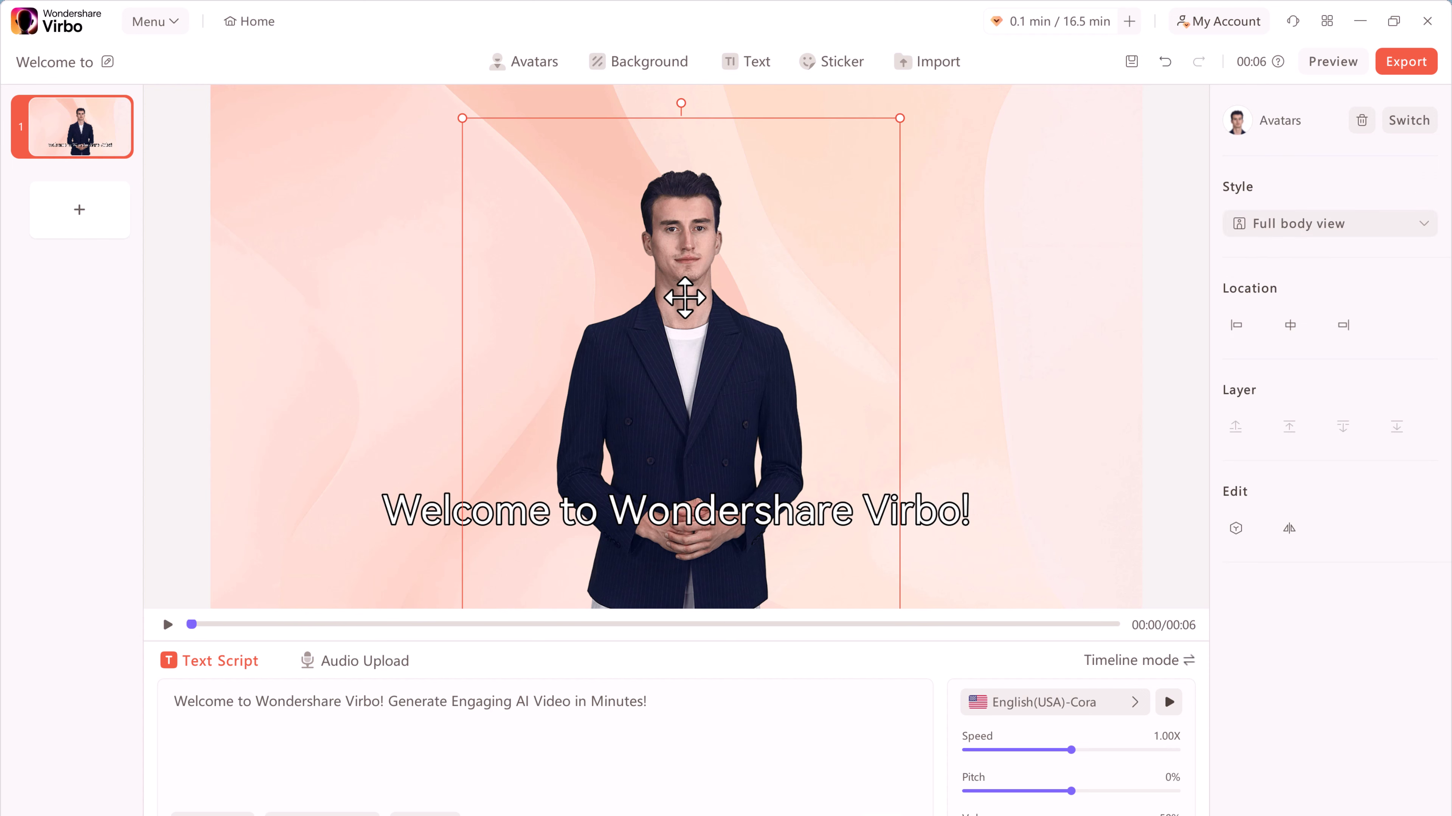
left_click_drag(683, 295, 697, 293)
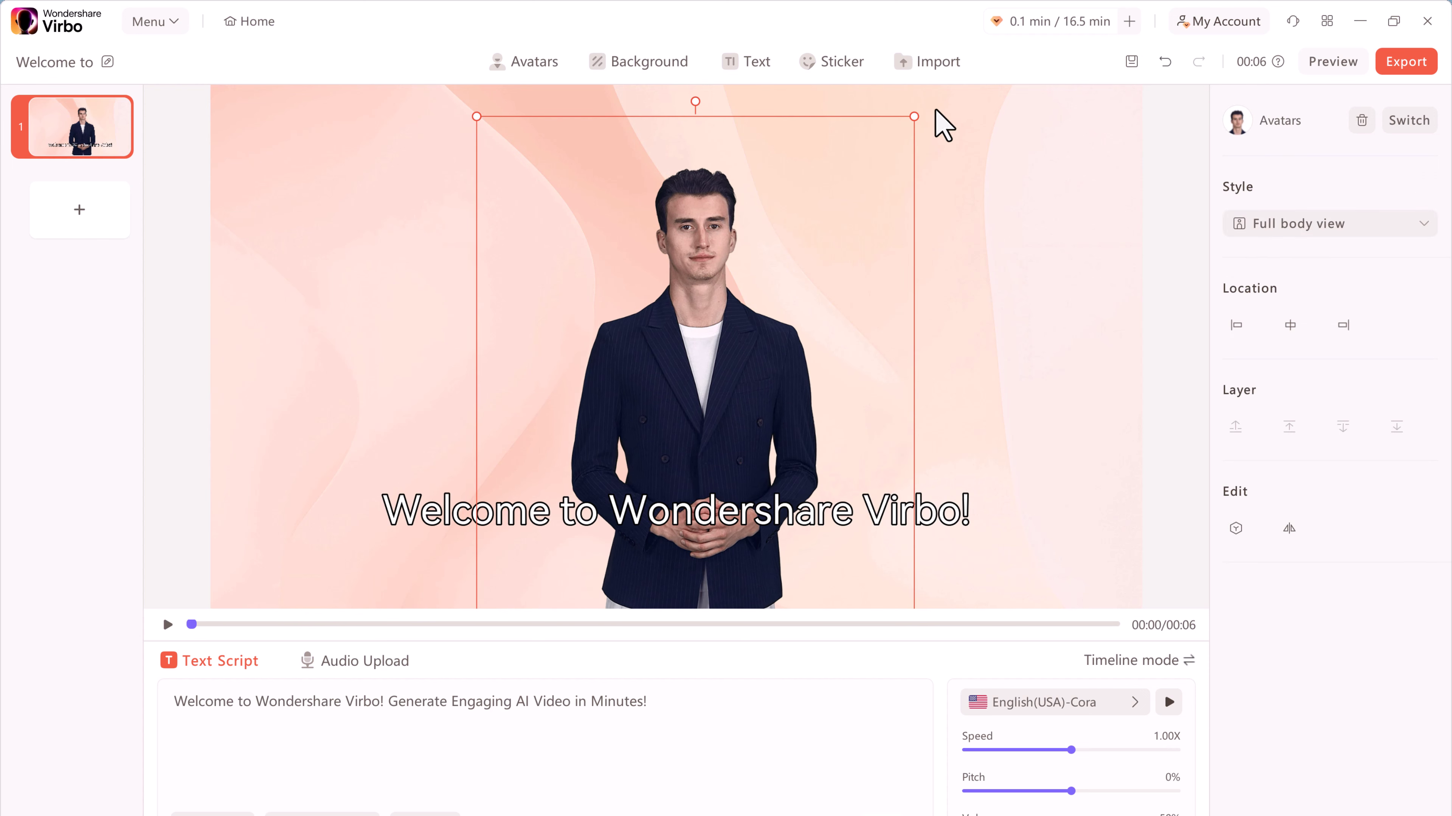
left_click_drag(914, 116, 965, 62)
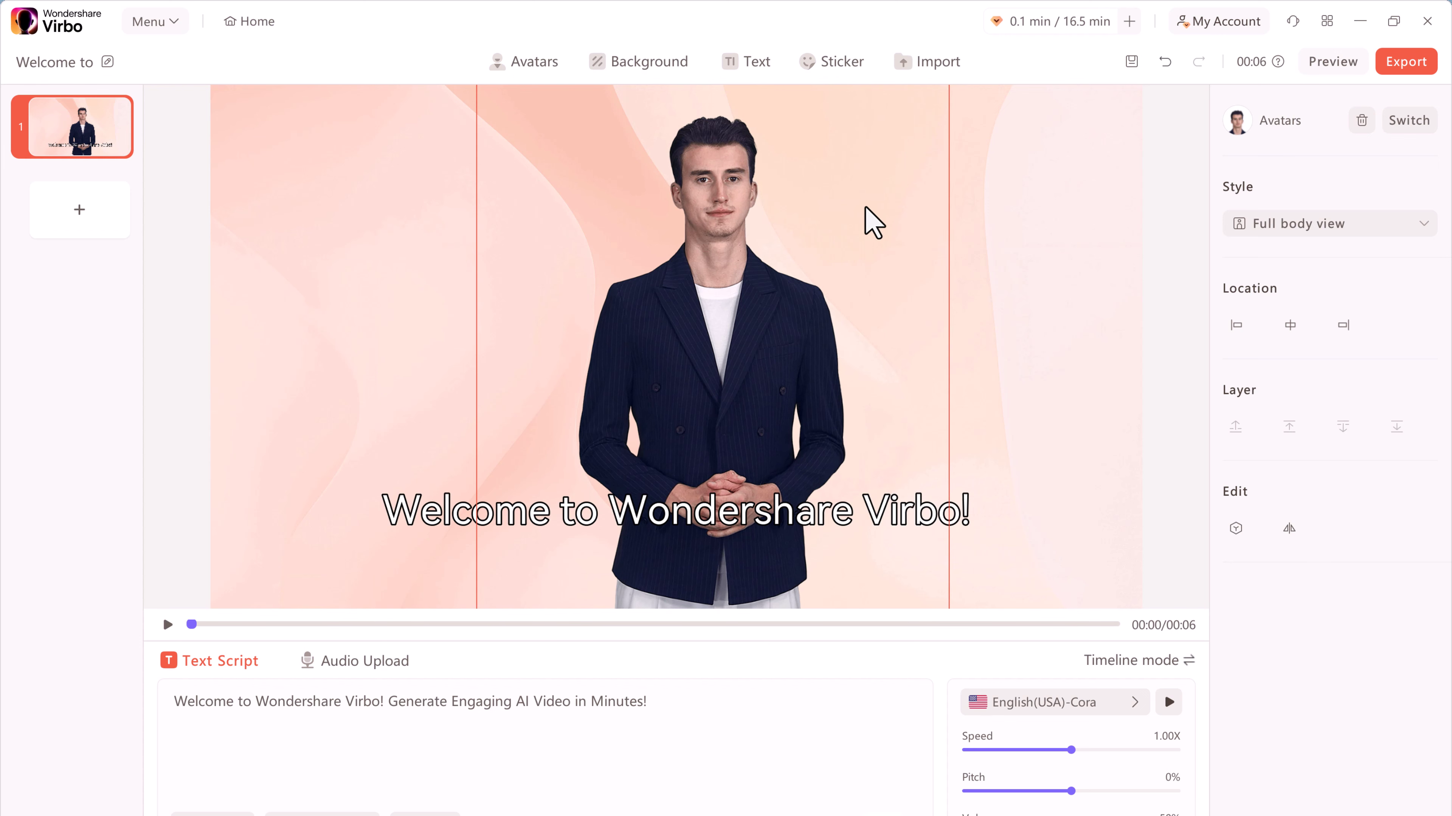
left_click_drag(762, 299, 749, 336)
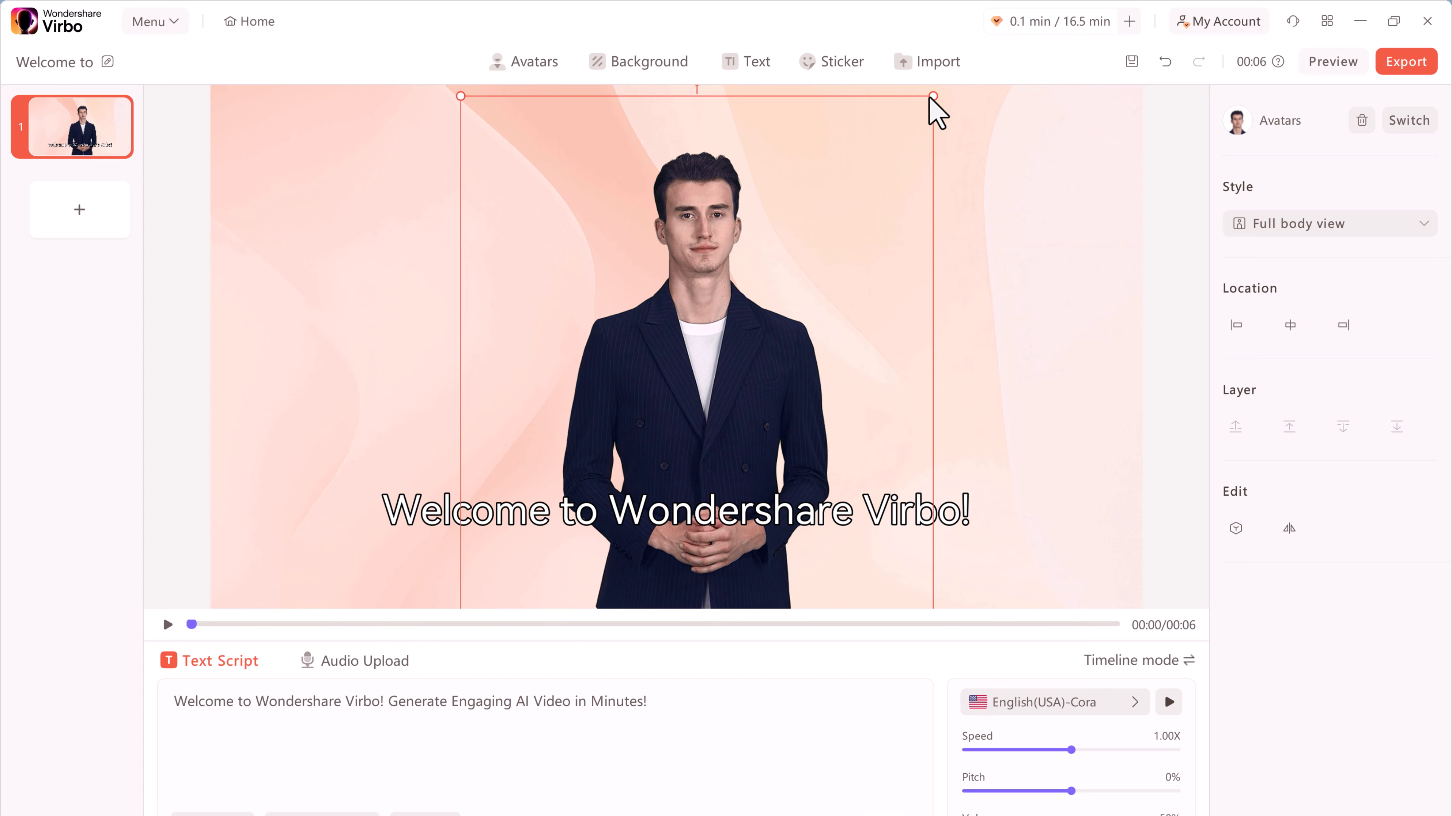
left_click_drag(934, 111, 976, 52)
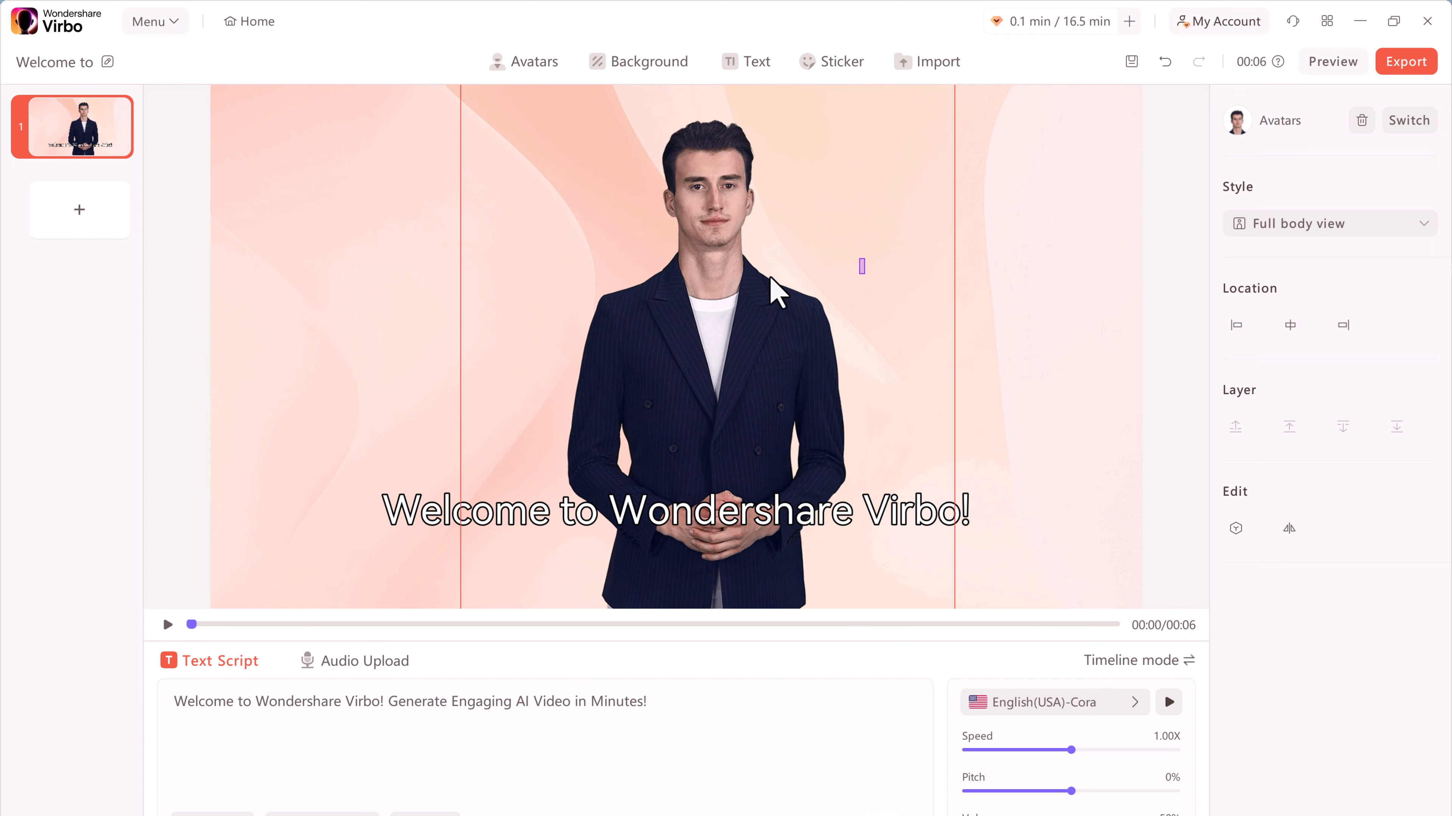
left_click_drag(757, 279, 740, 285)
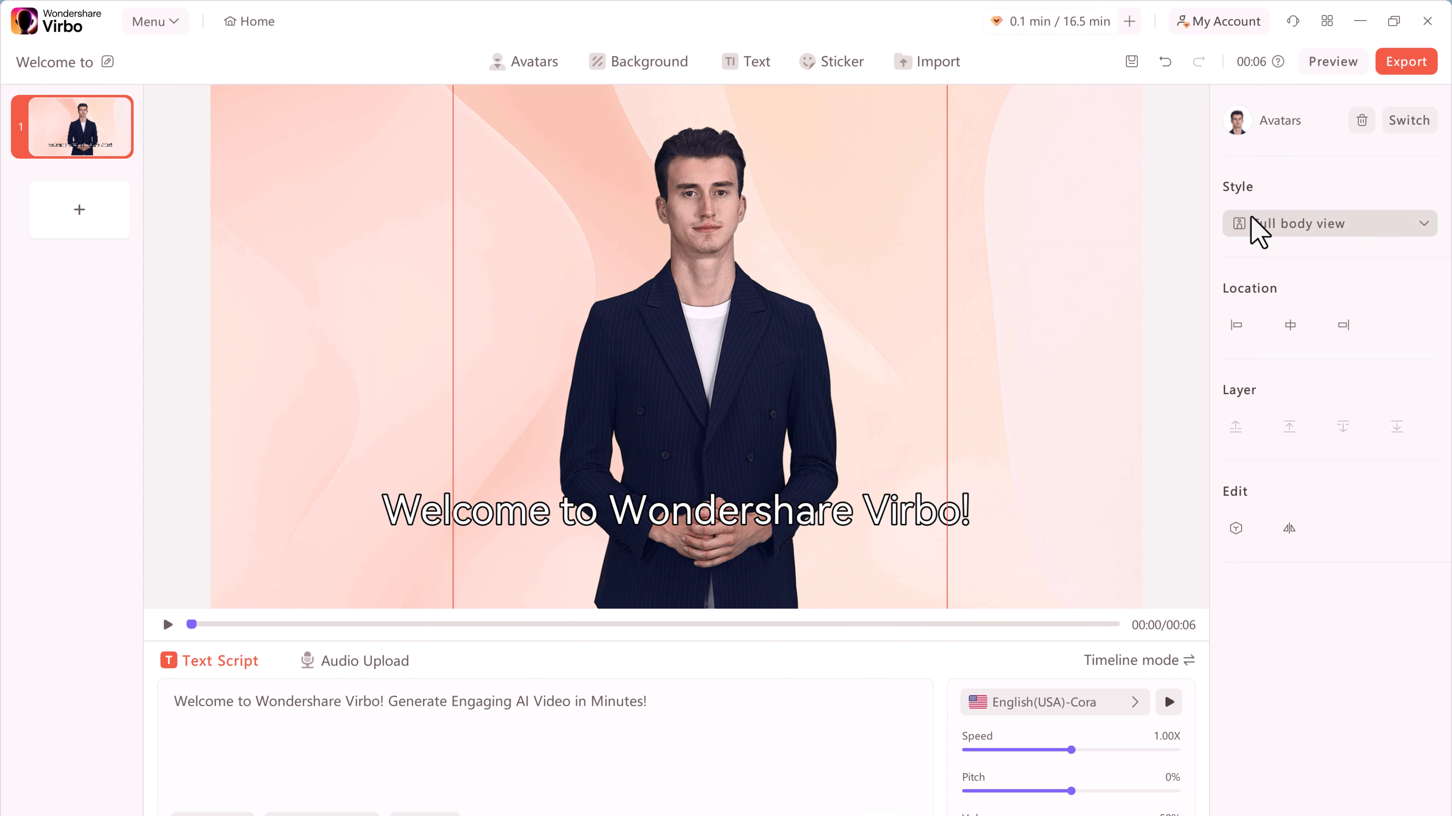
left_click(1383, 226)
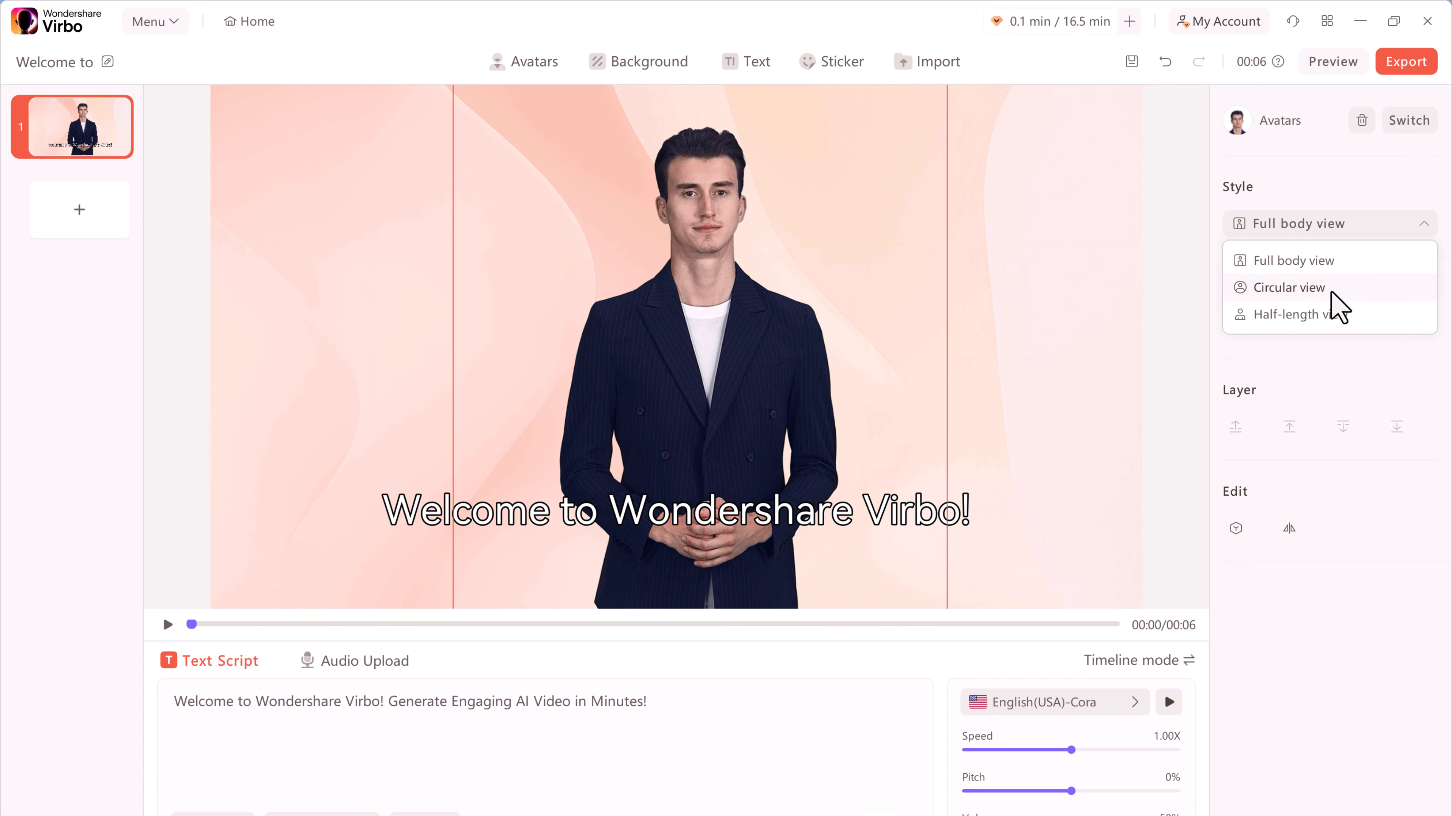
left_click(1309, 288)
left_click(1337, 224)
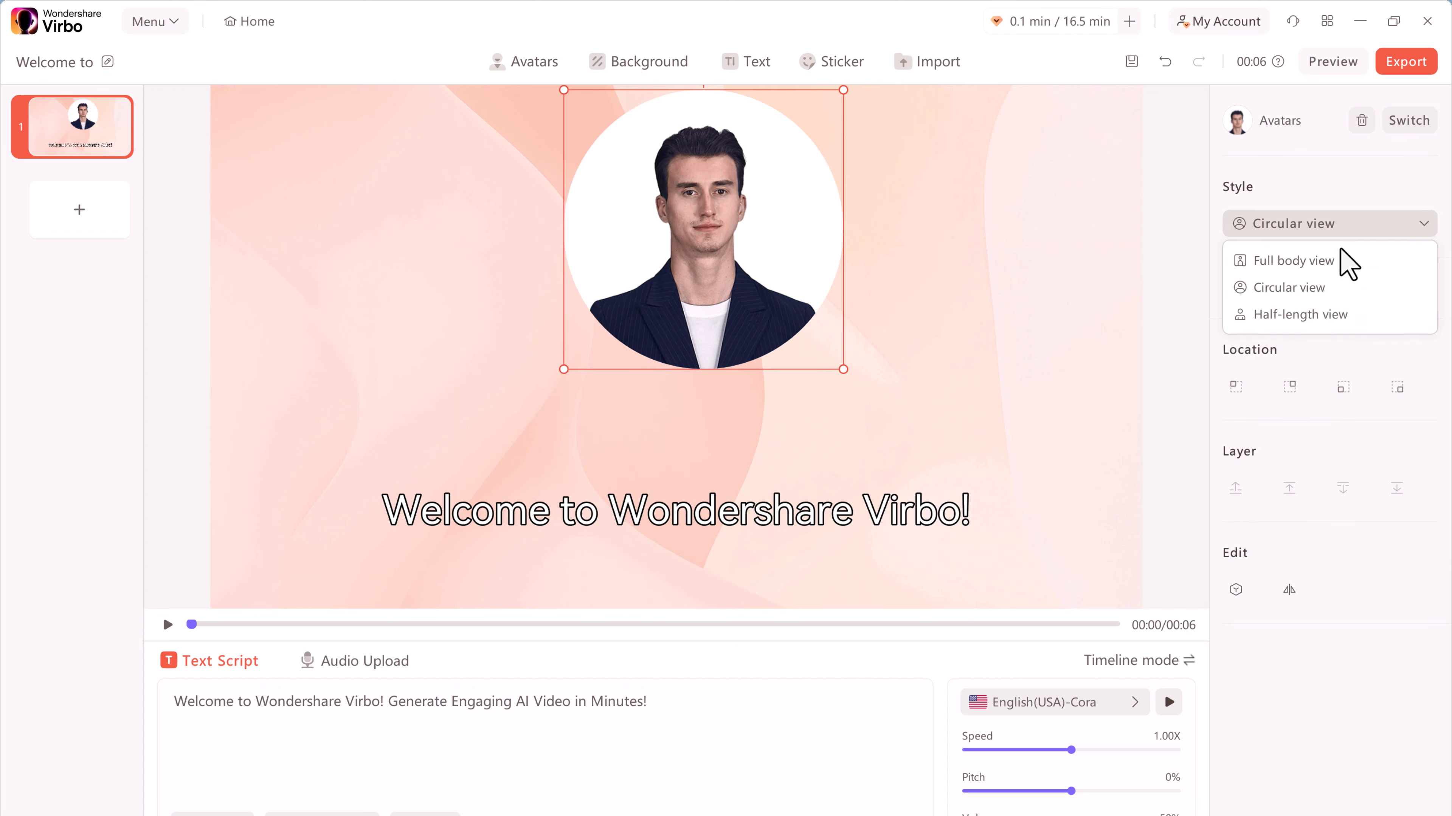
left_click(1345, 324)
left_click(1337, 231)
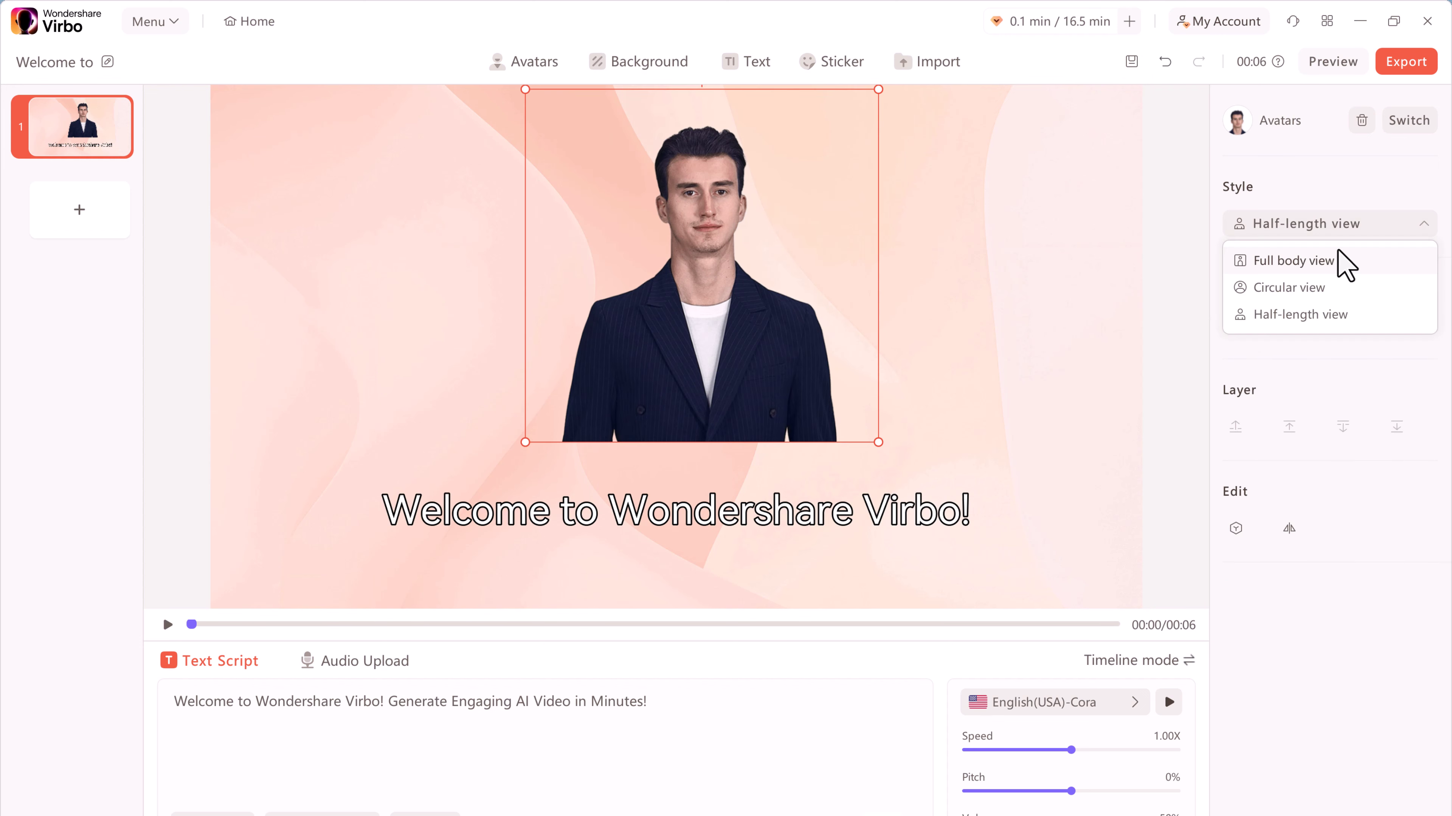
left_click(1338, 256)
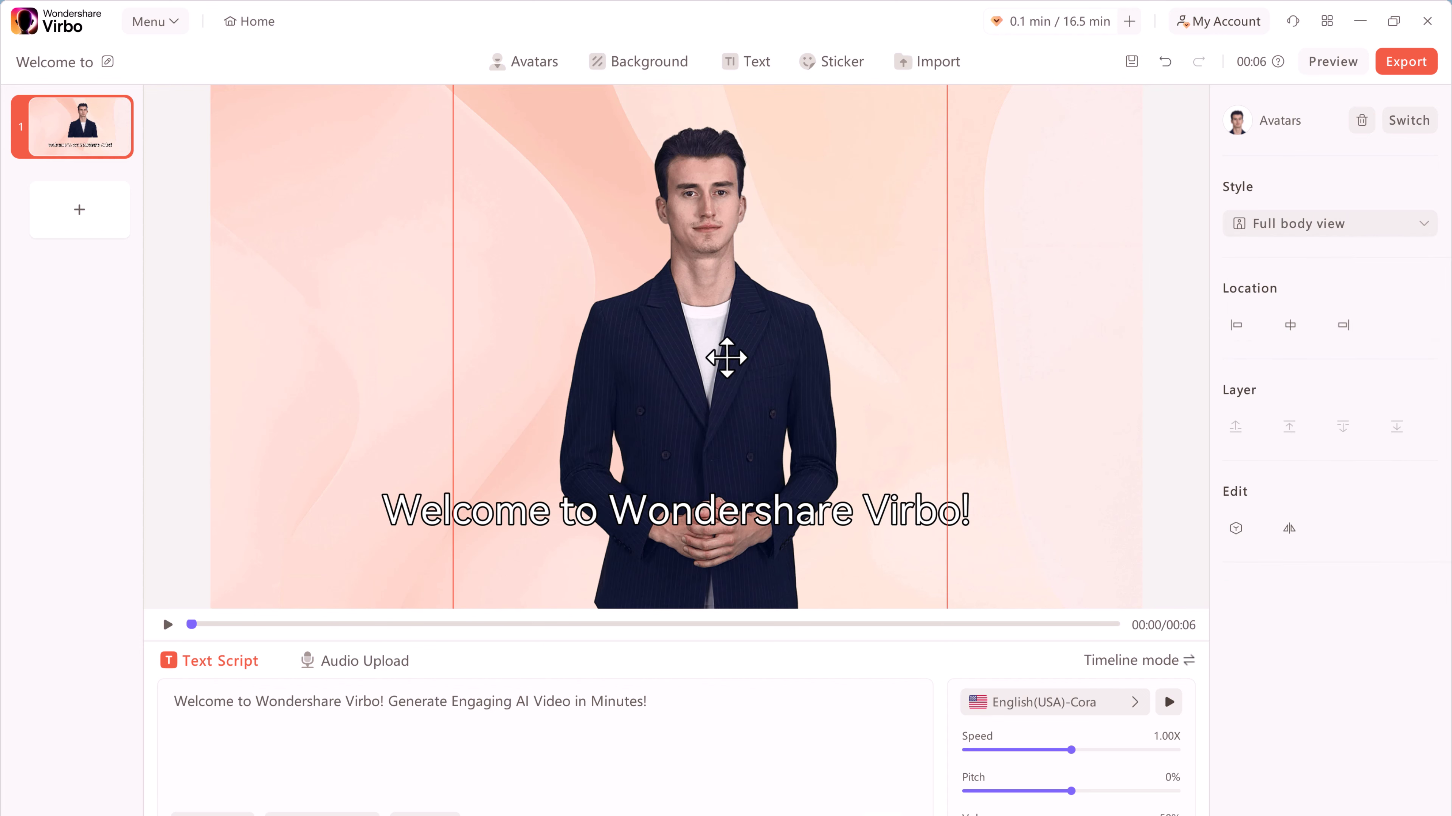
left_click(589, 220)
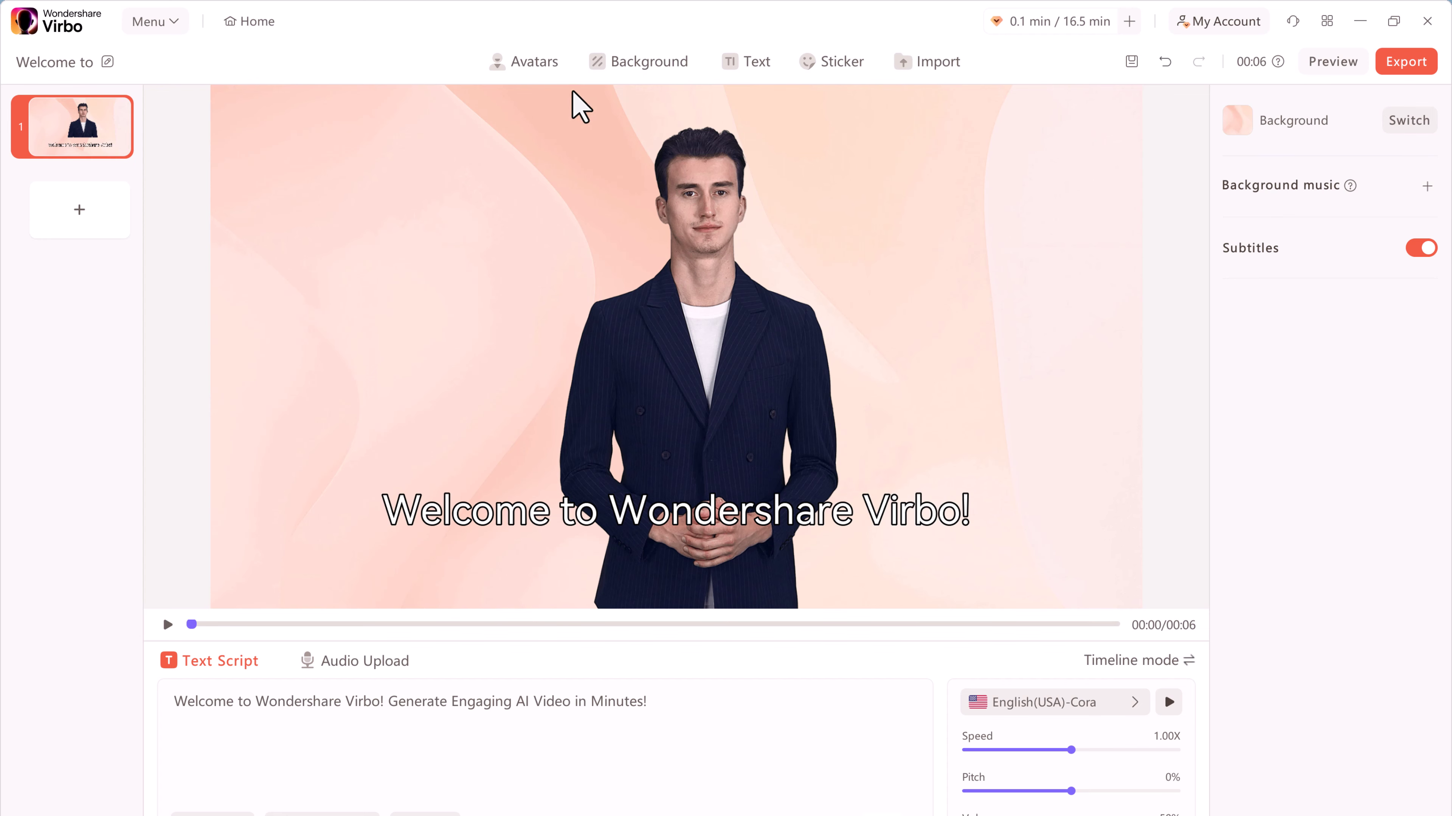
- Browse the background library via Business to the 3D Background Horizontal neon scenes
left_click(632, 61)
scroll(600, 377, "down", 5)
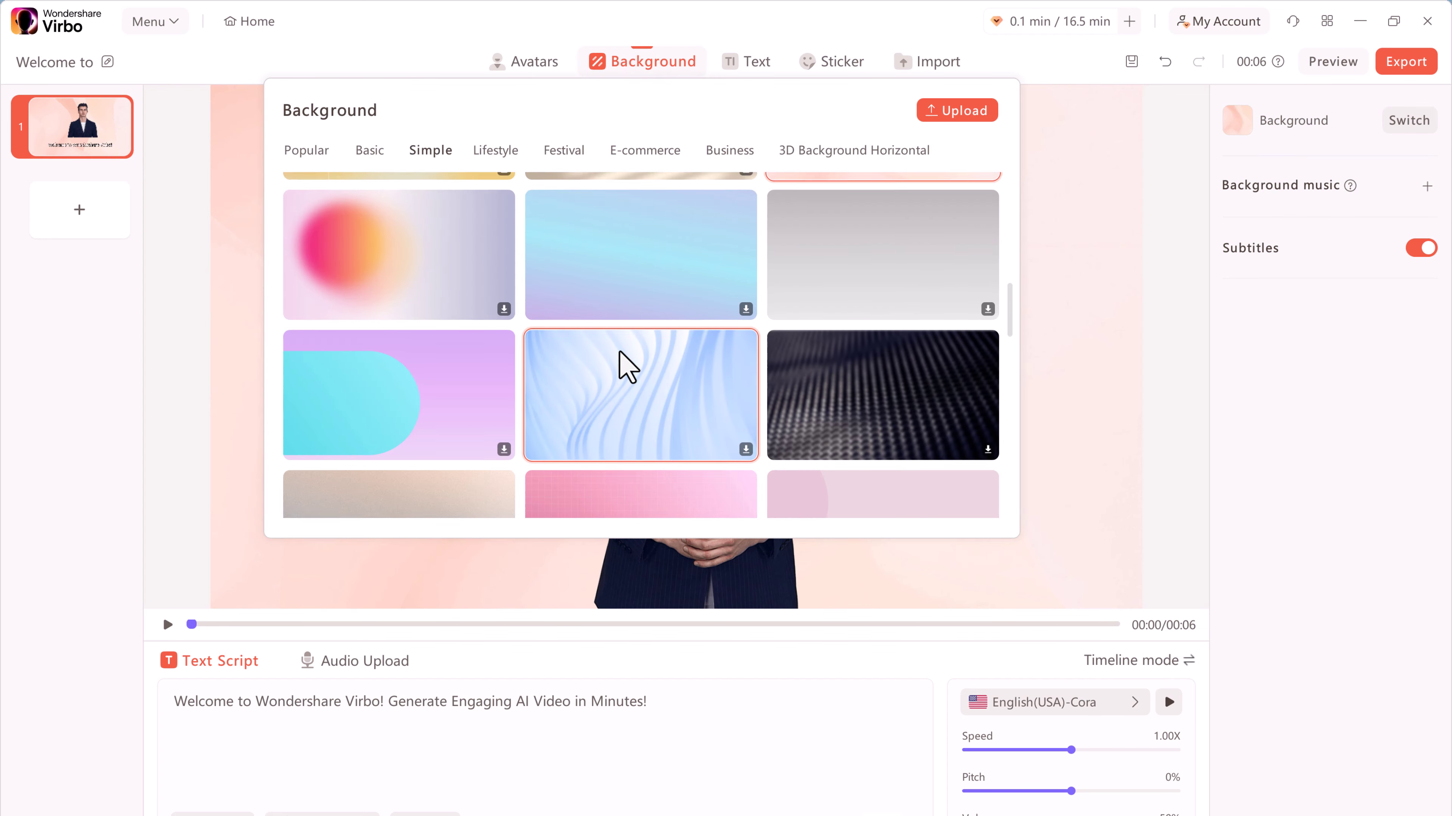
scroll(692, 275, "down", 5)
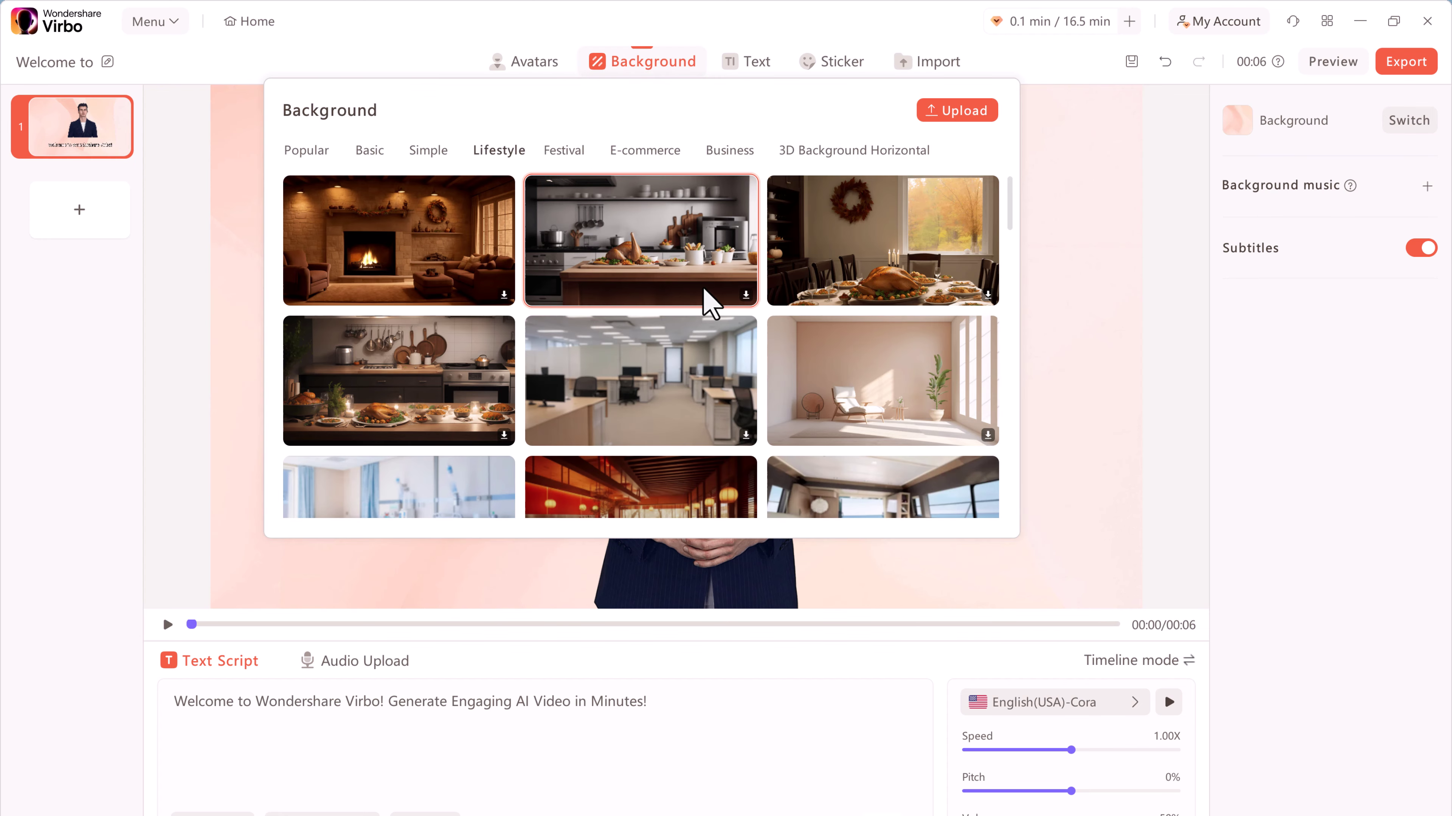
scroll(743, 304, "down", 1)
scroll(780, 301, "down", 2)
scroll(772, 285, "down", 4)
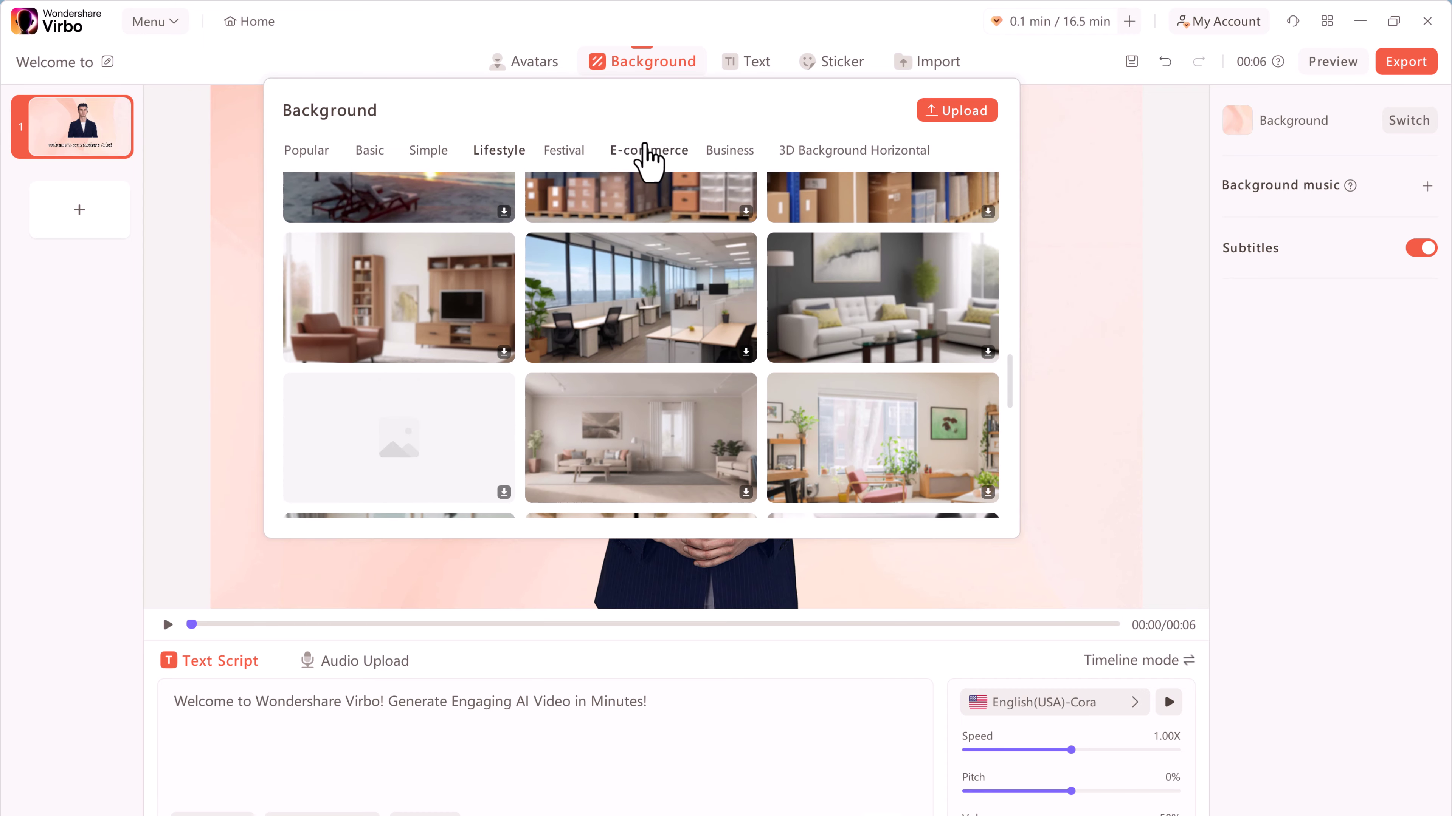
left_click(721, 160)
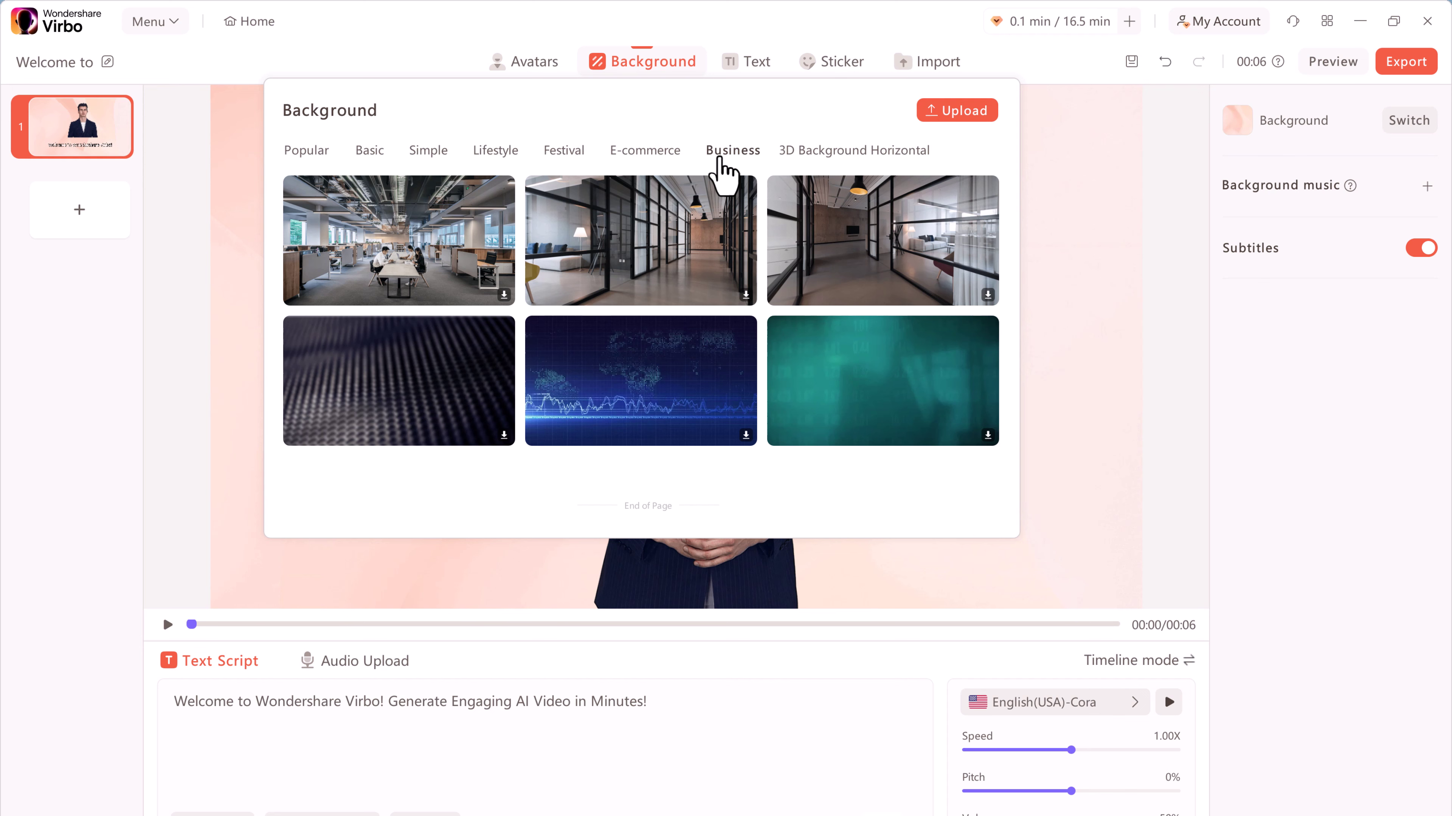
left_click(852, 157)
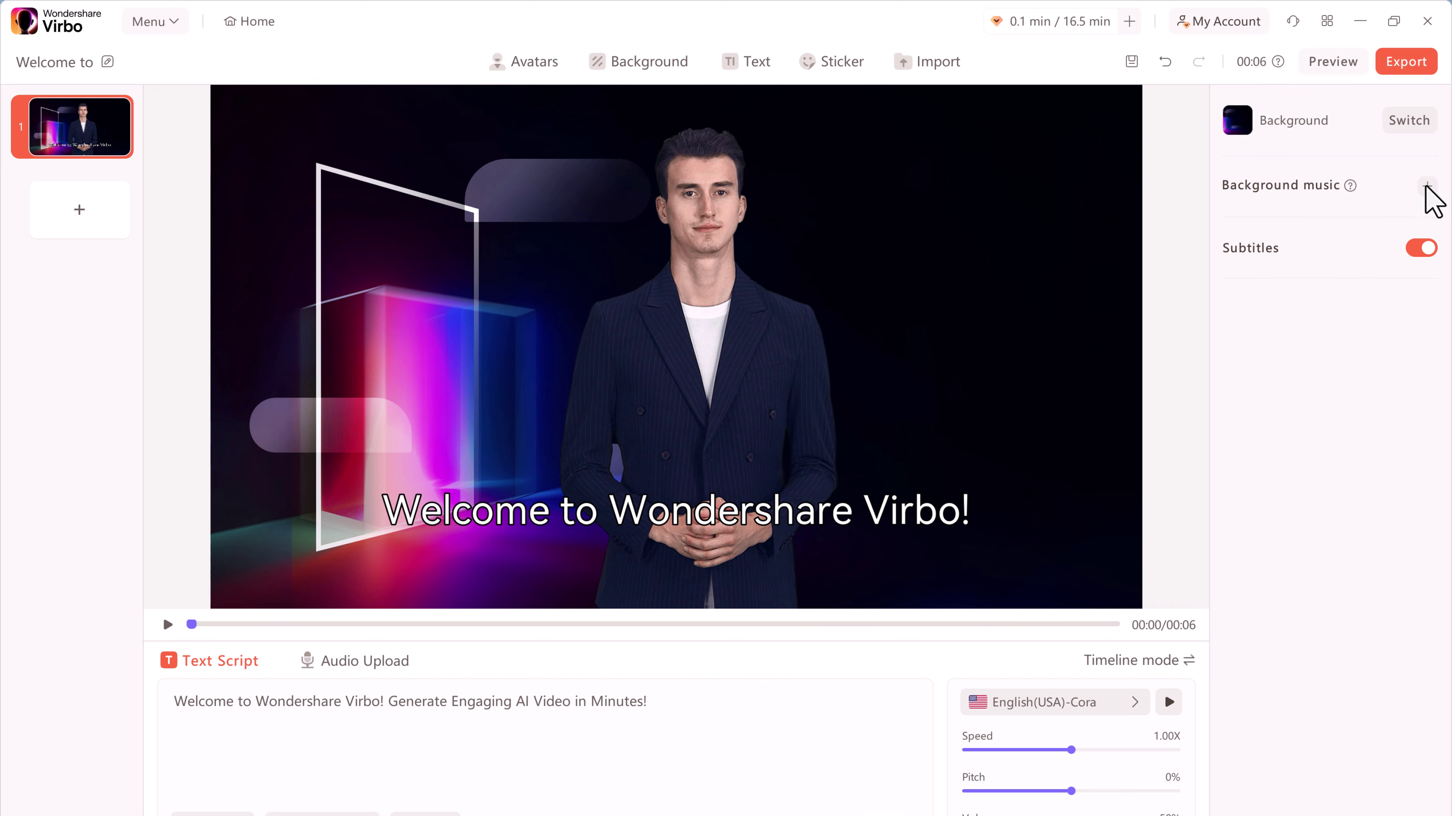
left_click(1418, 249)
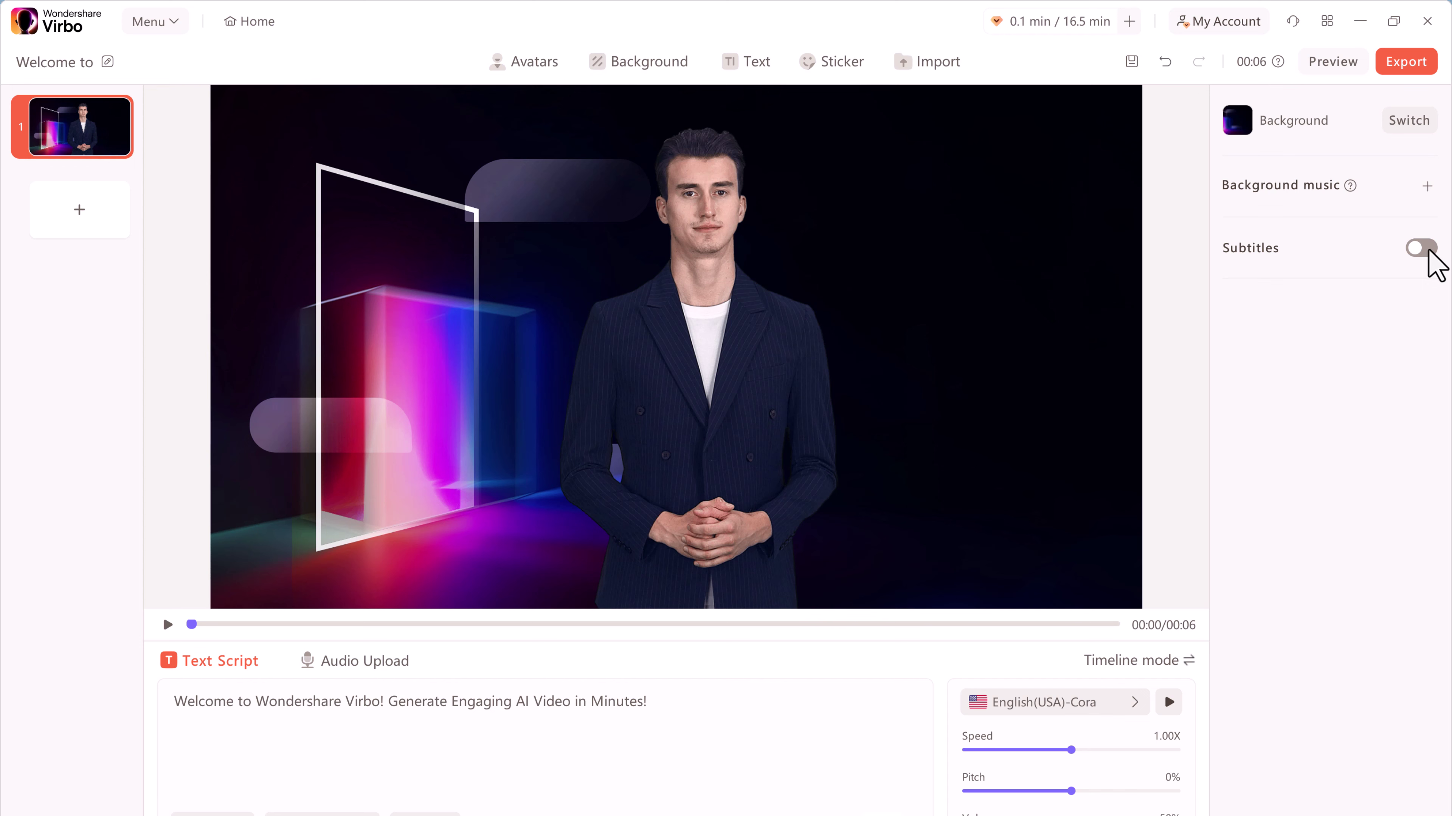
left_click(1423, 249)
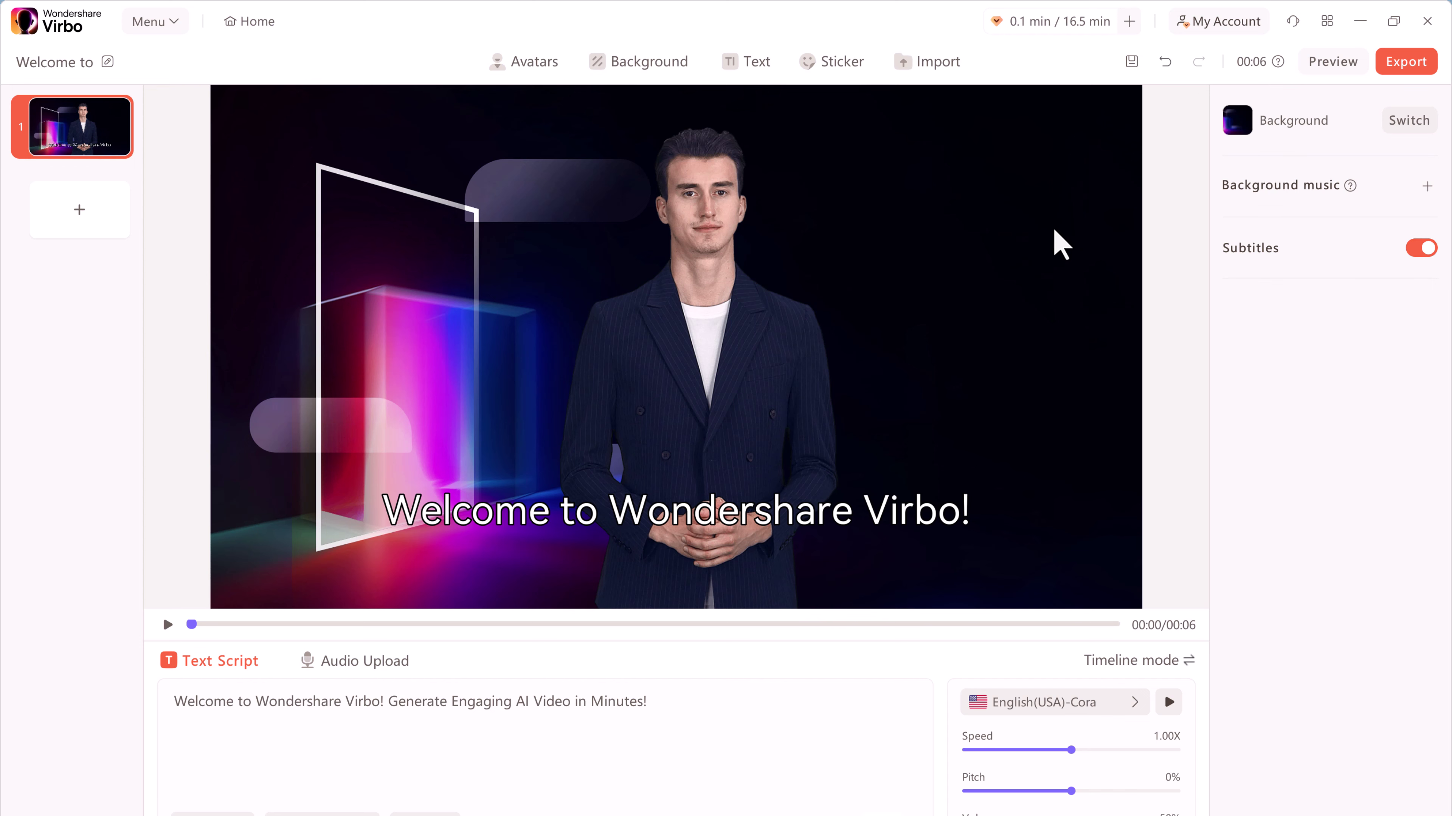
left_click(761, 74)
scroll(741, 356, "down", 3)
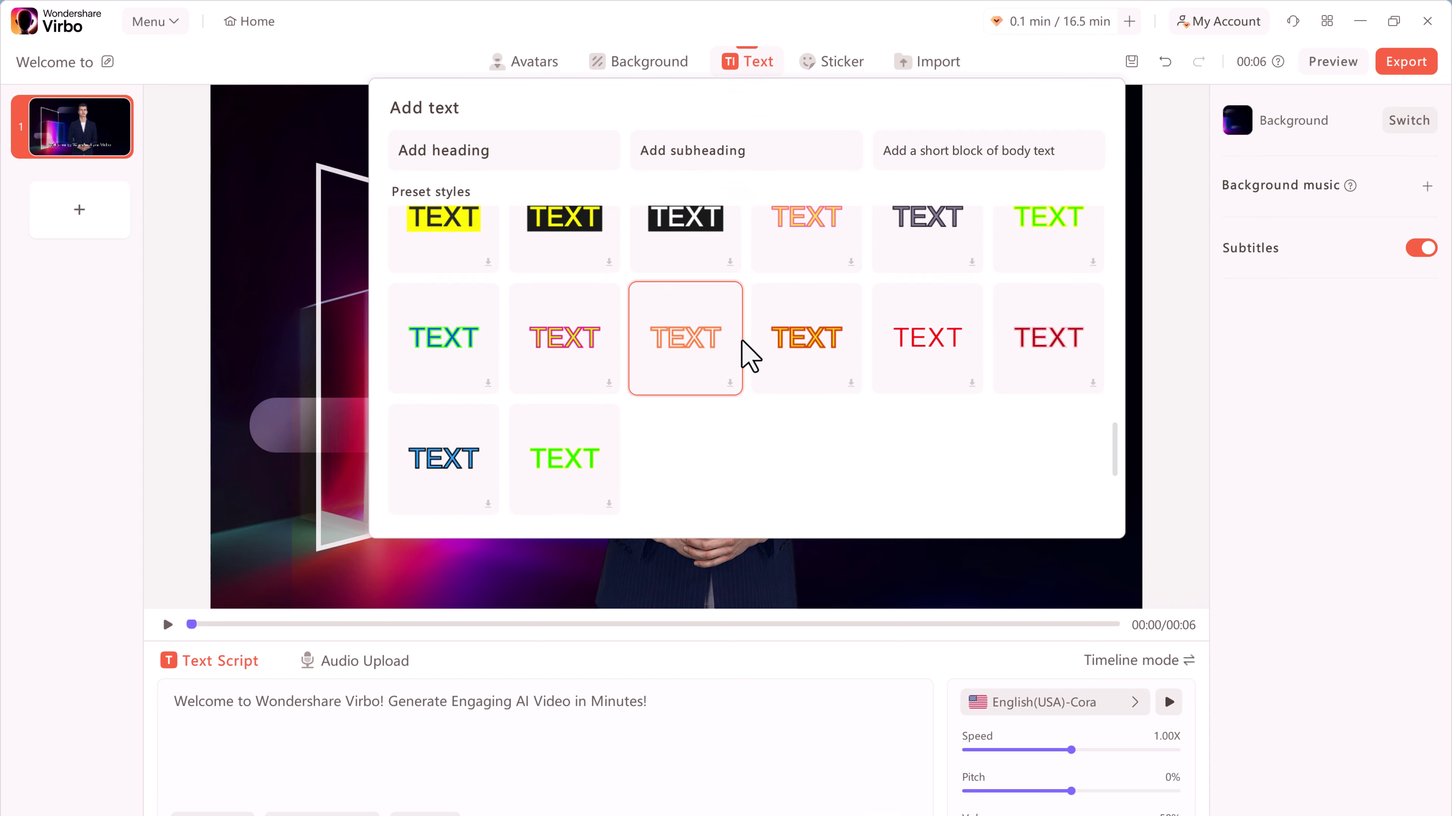
scroll(749, 349, "up", 3)
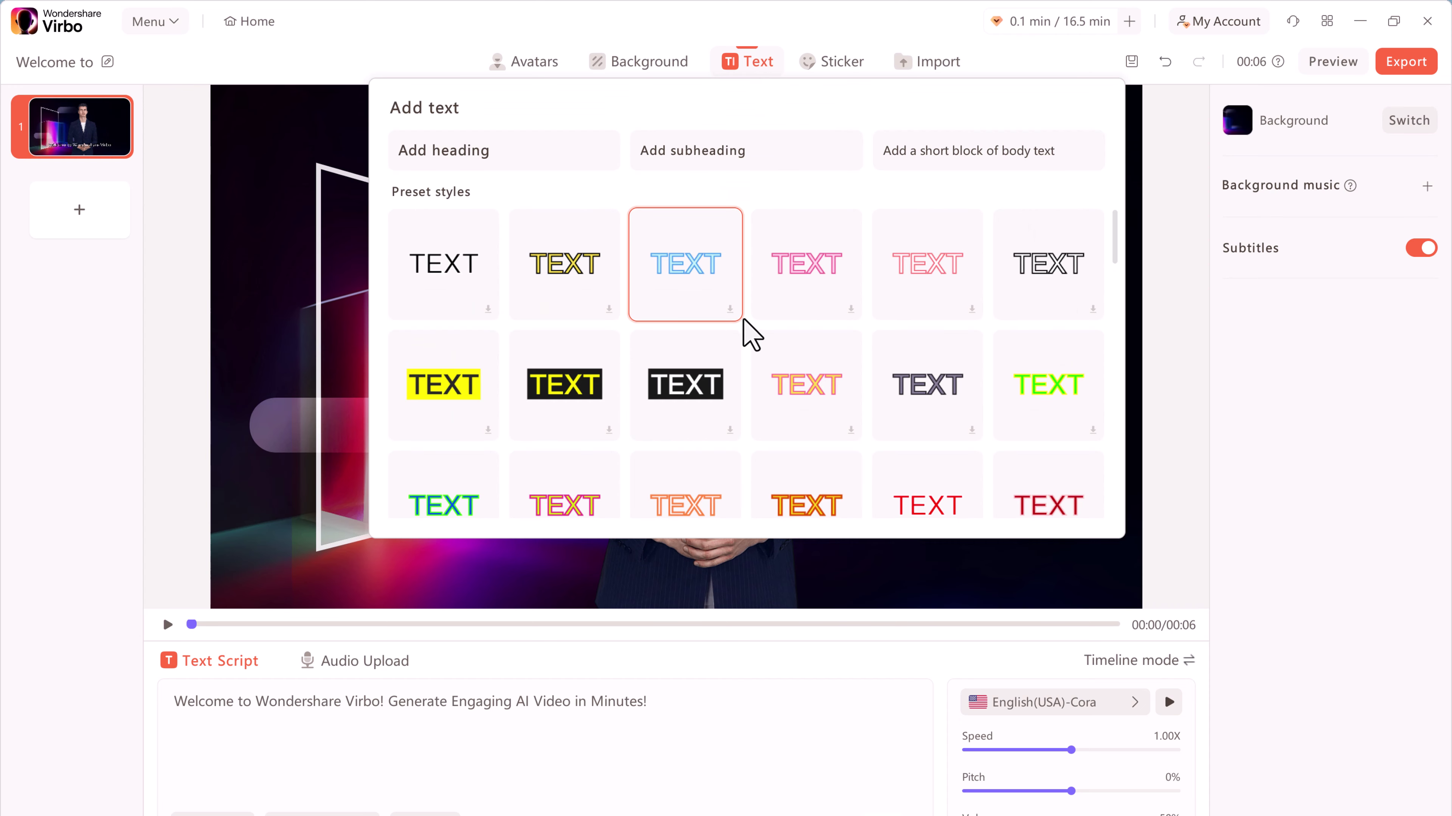
left_click(836, 66)
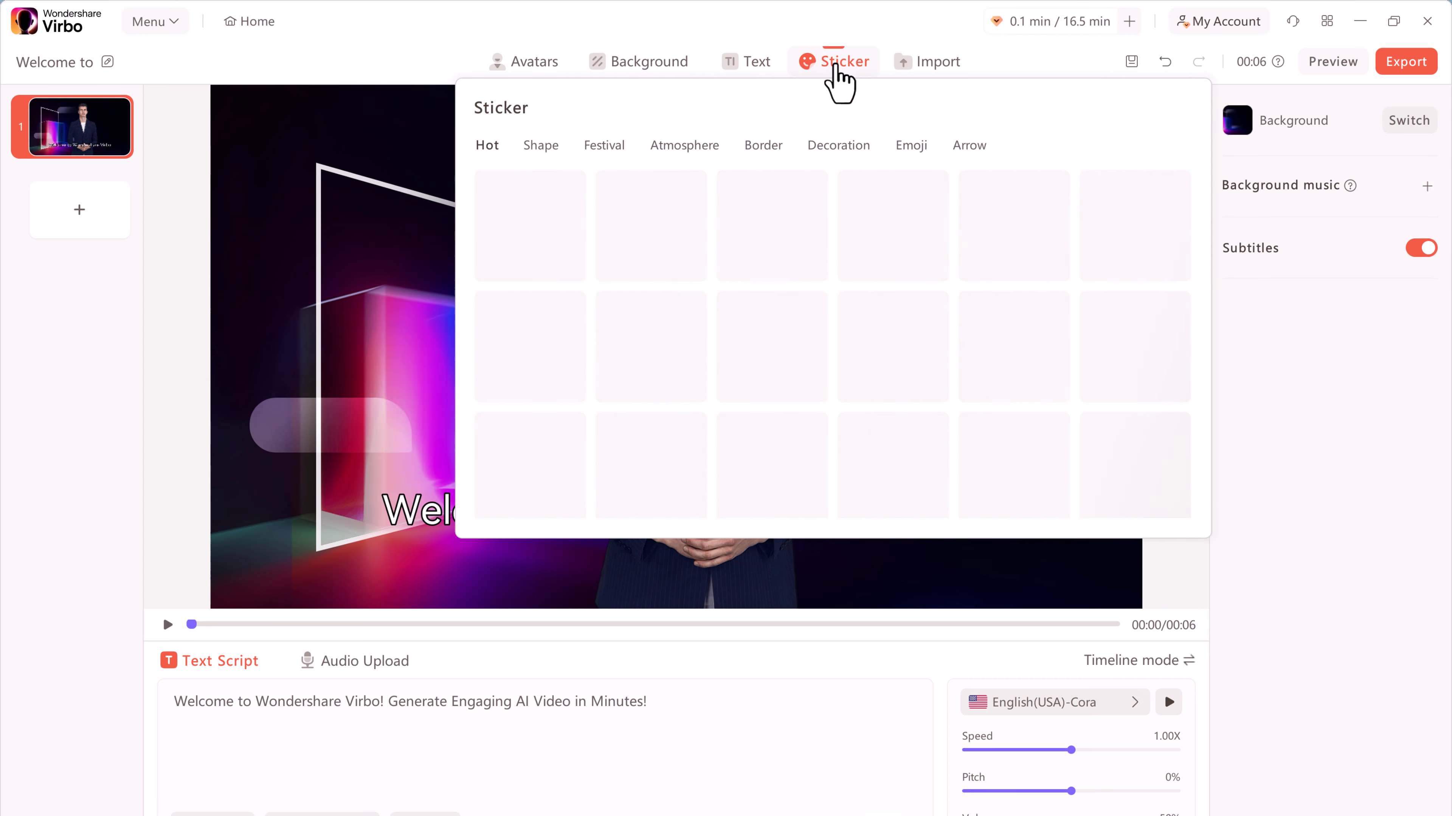
scroll(843, 334, "down", 5)
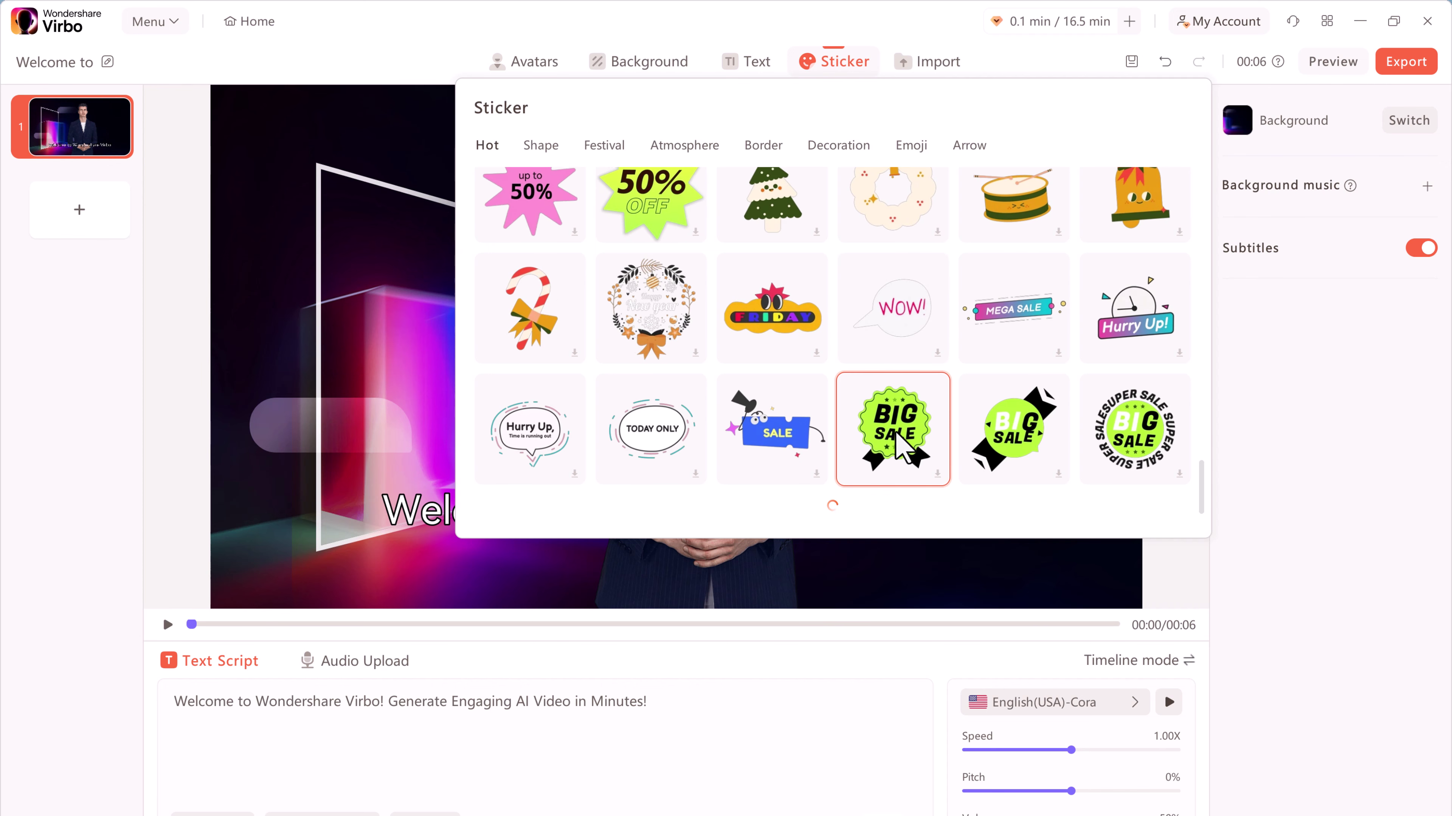
left_click(763, 150)
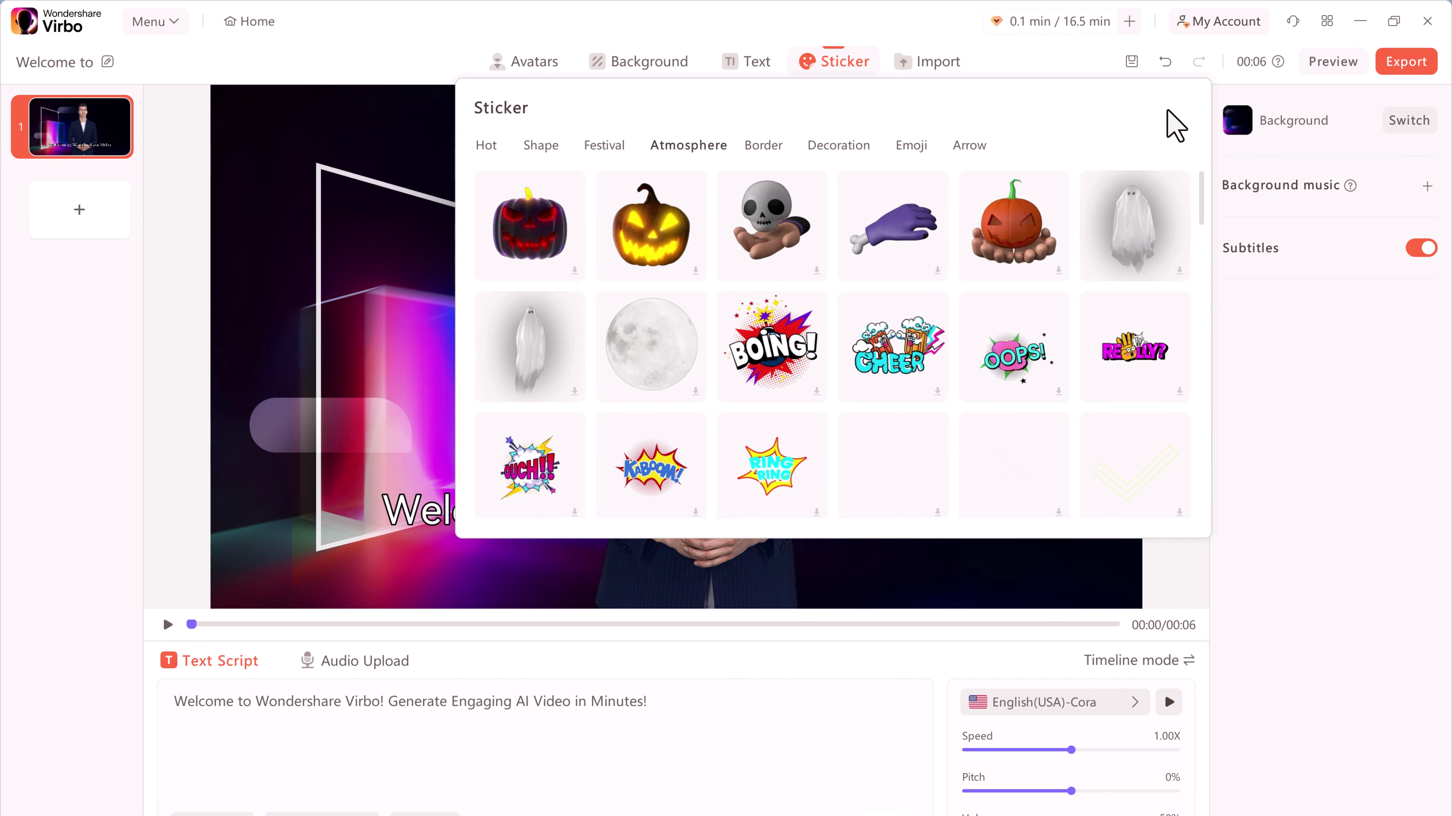
left_click(928, 63)
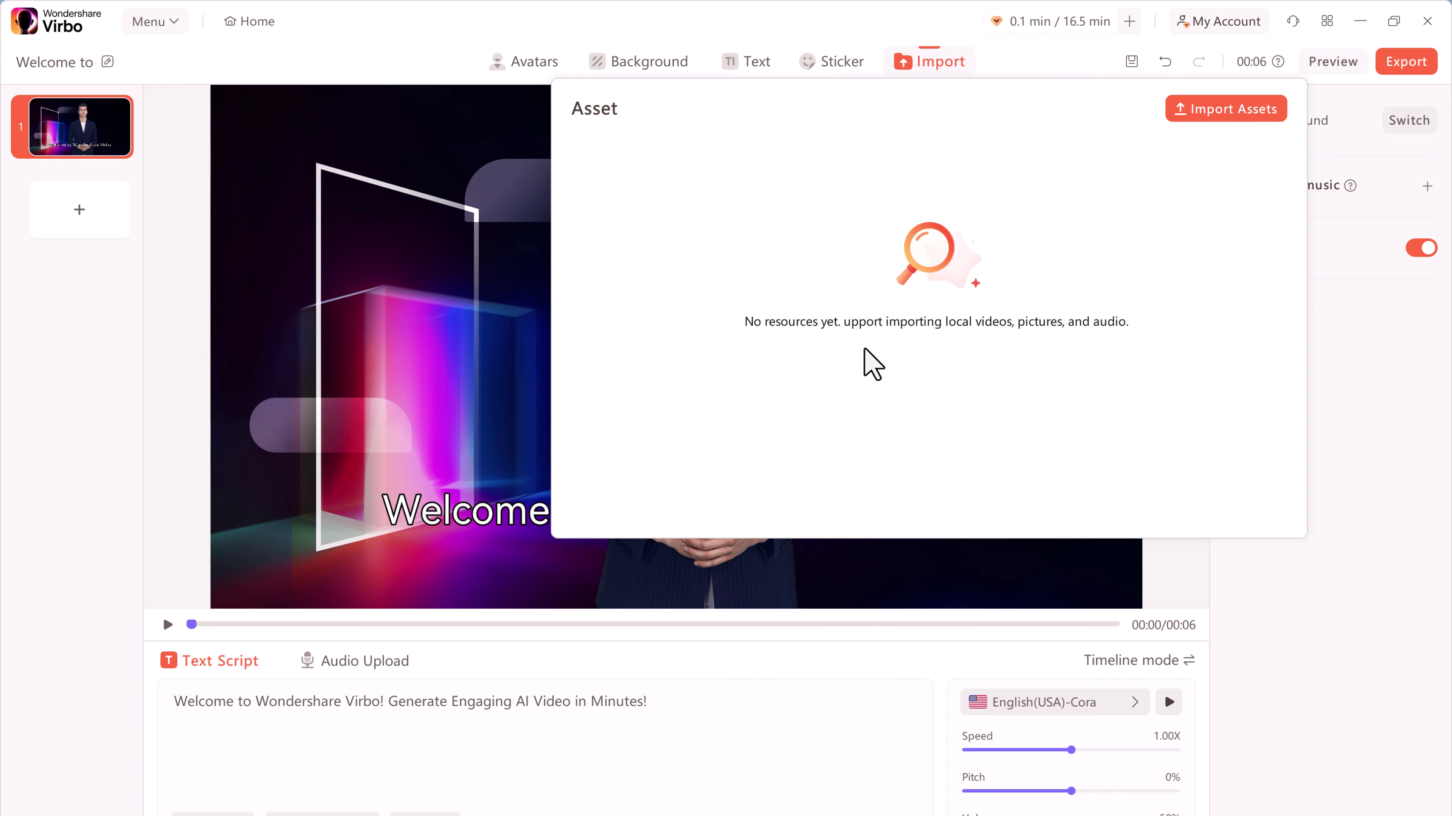
left_click(1405, 335)
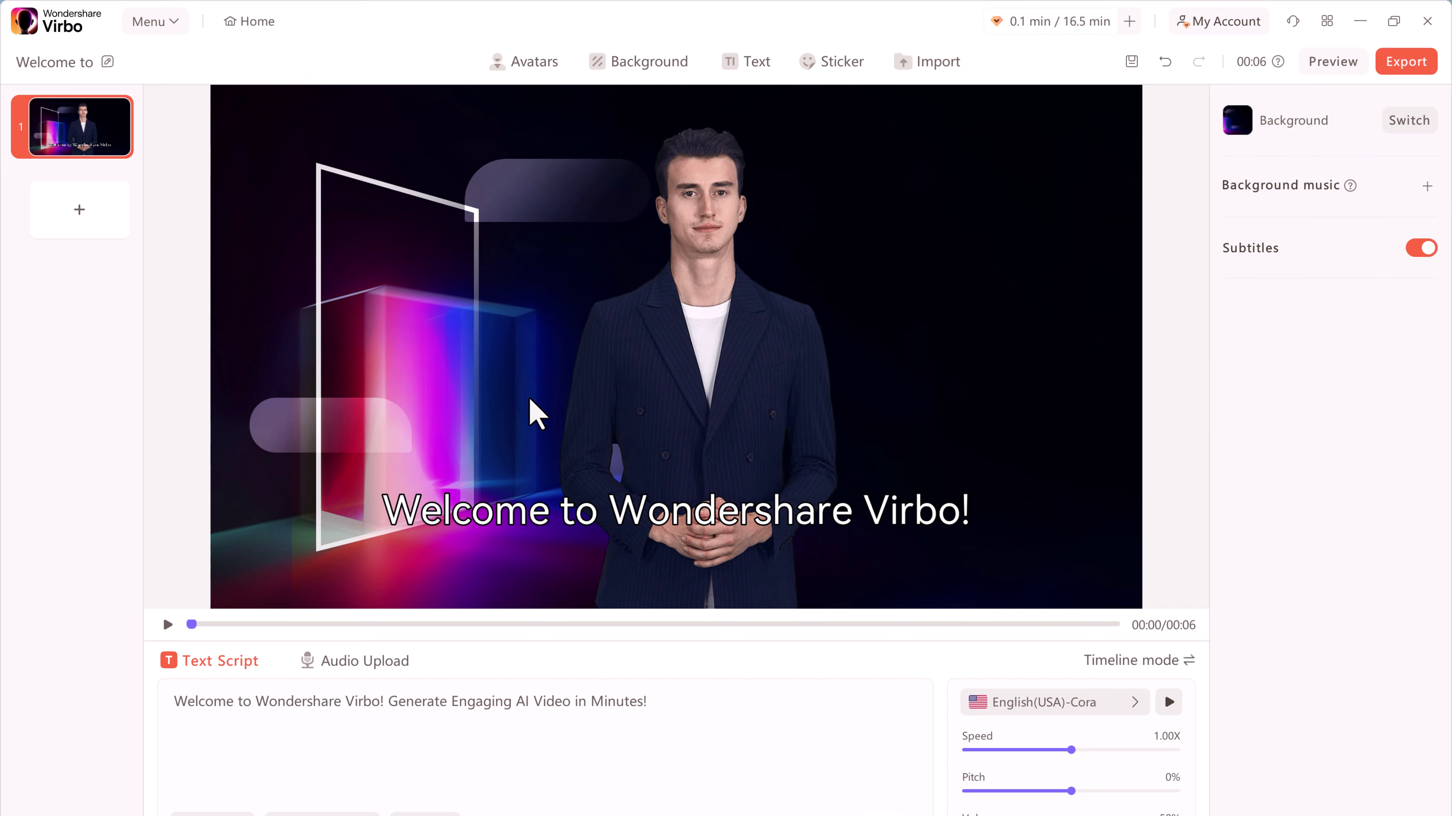
- Delete the welcome line from the Text Script, briefly switching to Audio Upload and back
left_click(343, 739)
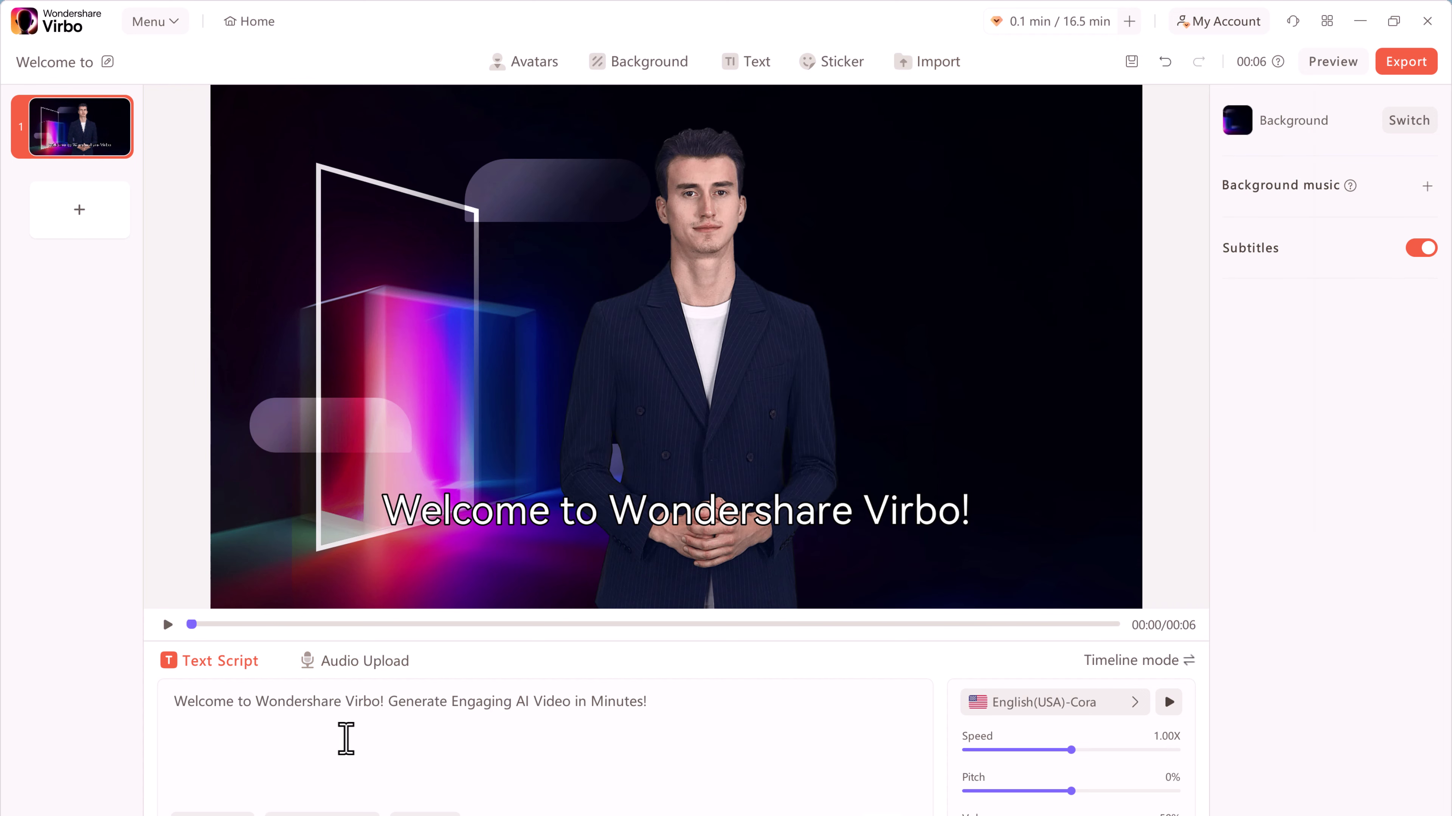
triple_click(354, 702)
key("BackSpace")
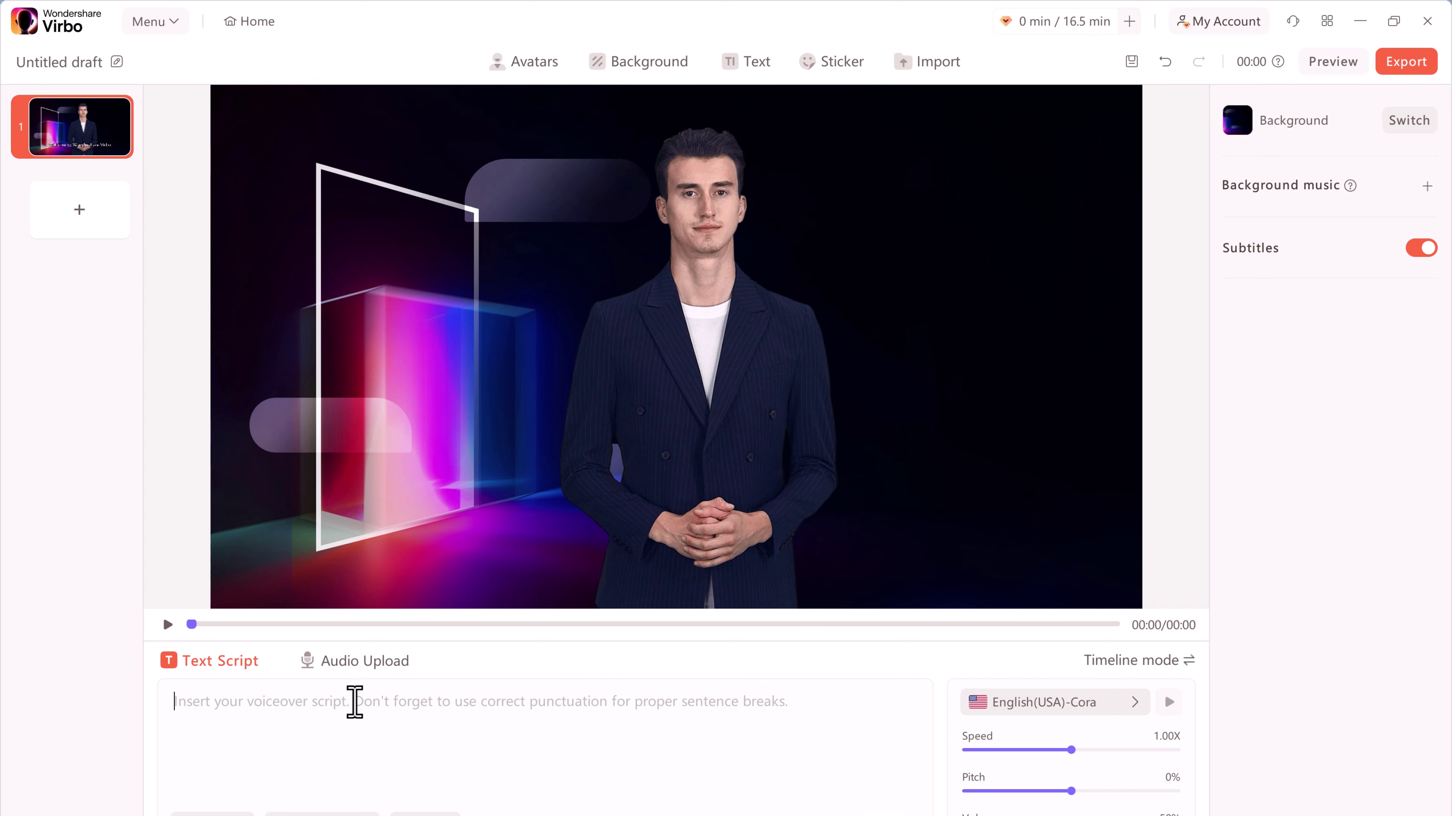
left_click(382, 668)
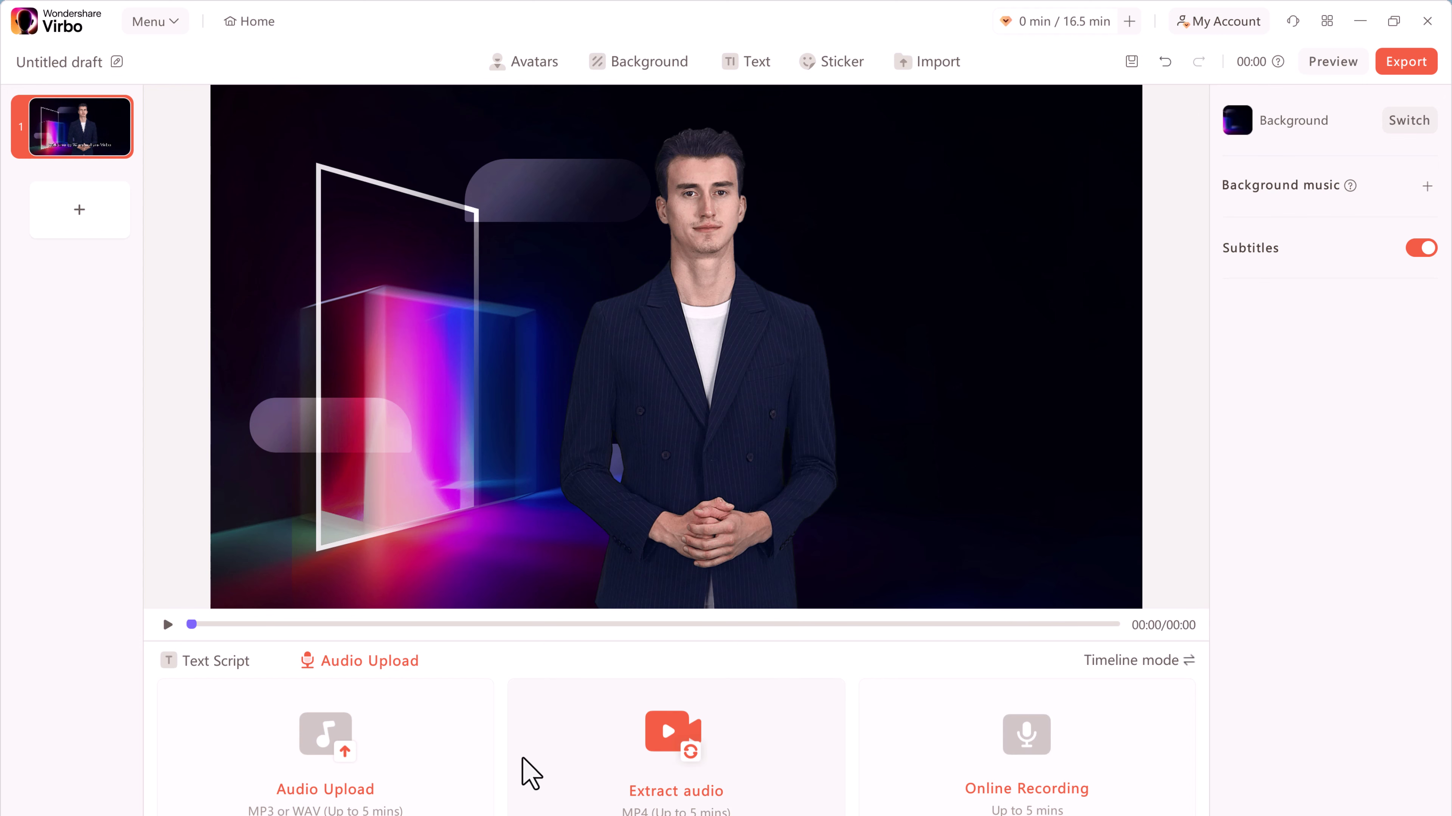
left_click(213, 663)
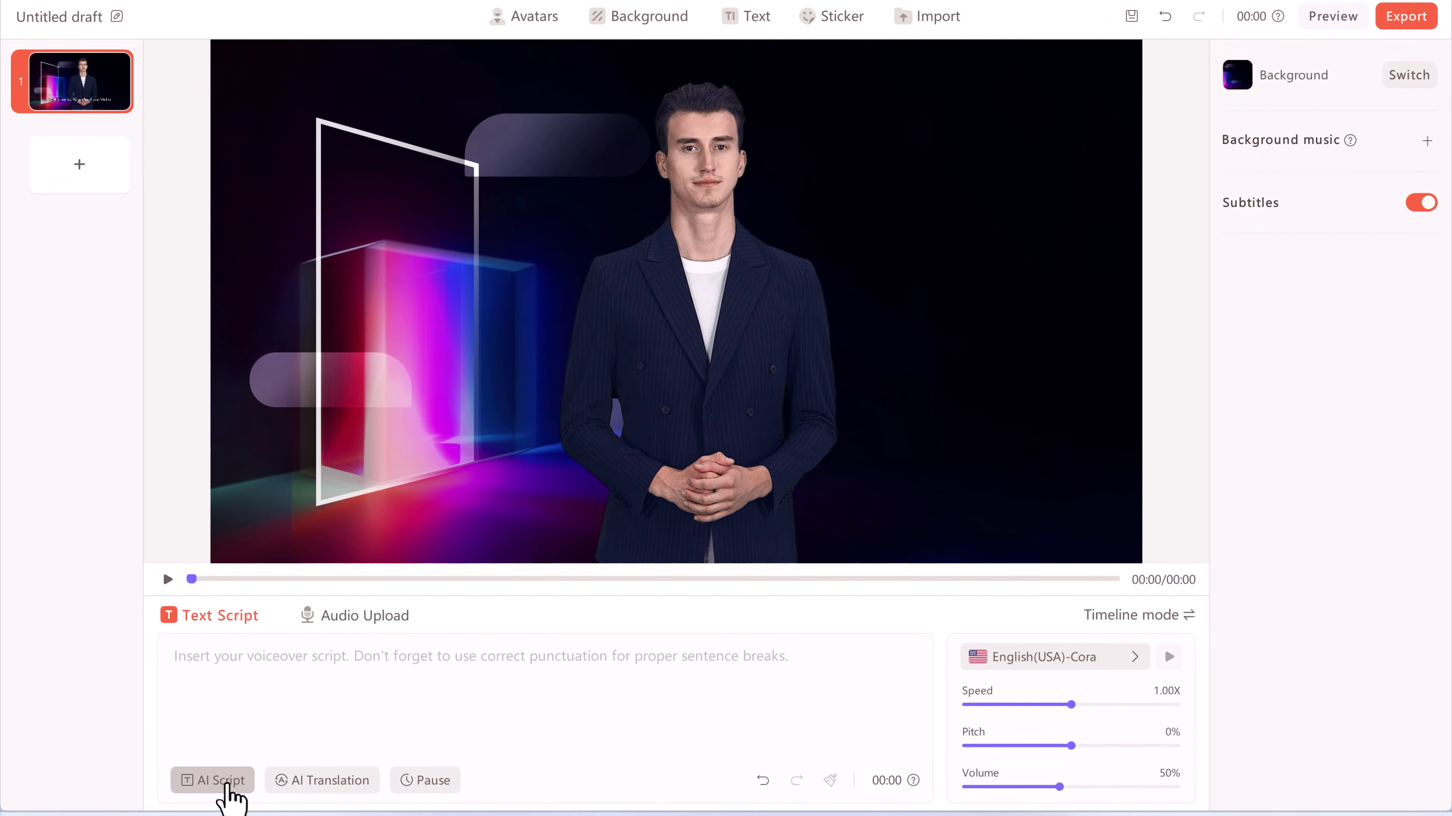
left_click(223, 788)
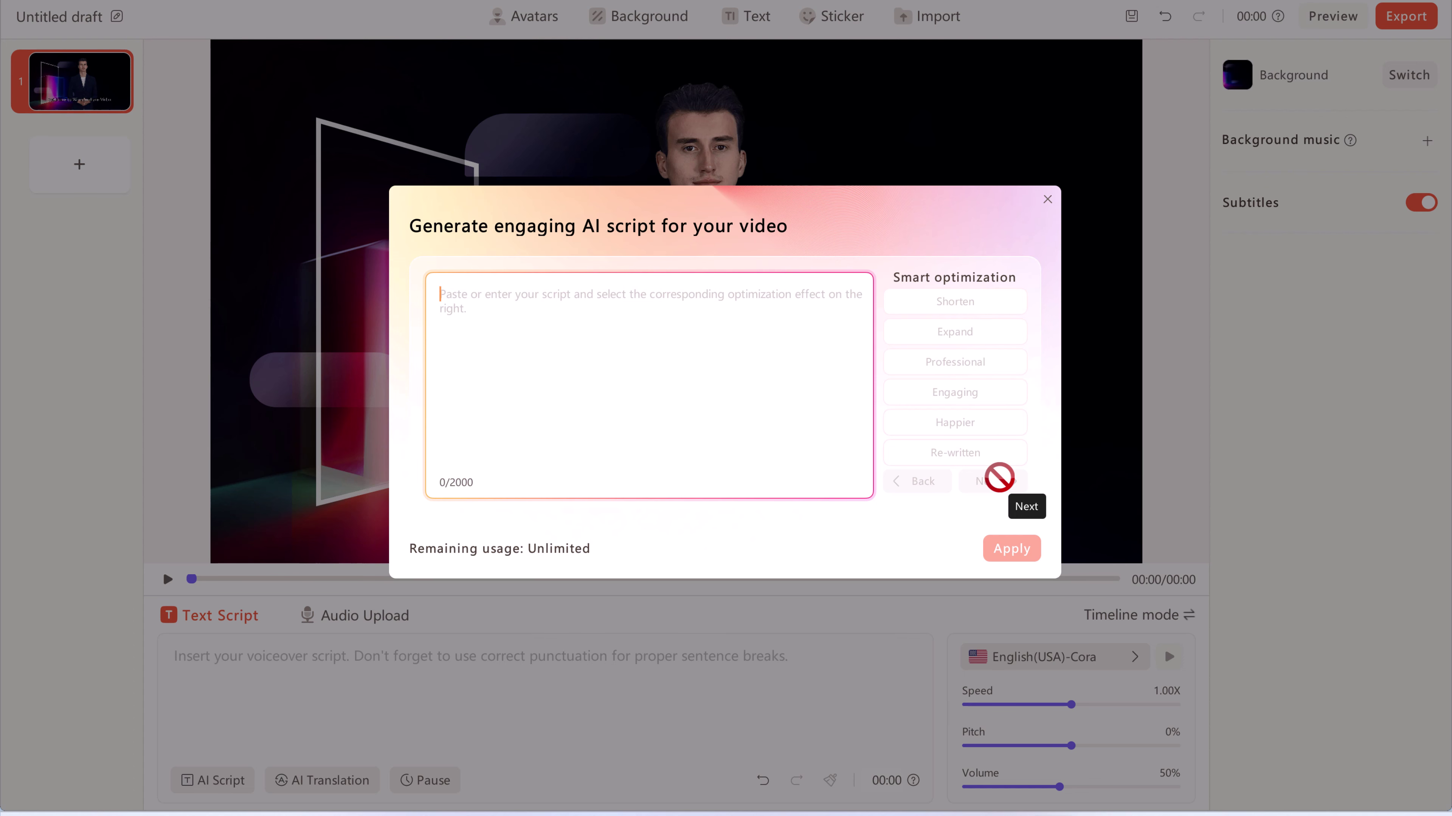
left_click(1047, 198)
left_click(313, 788)
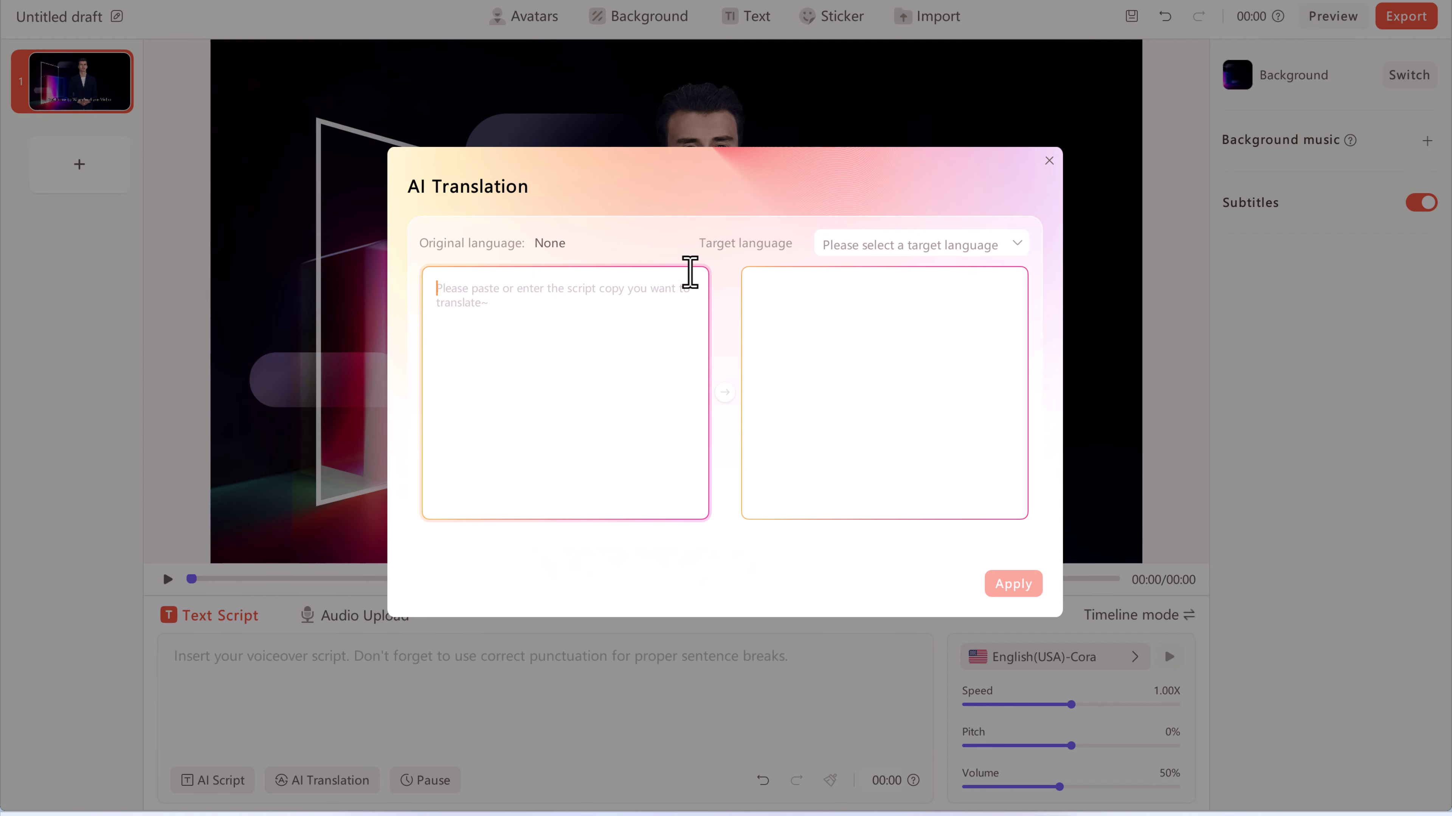
left_click(823, 244)
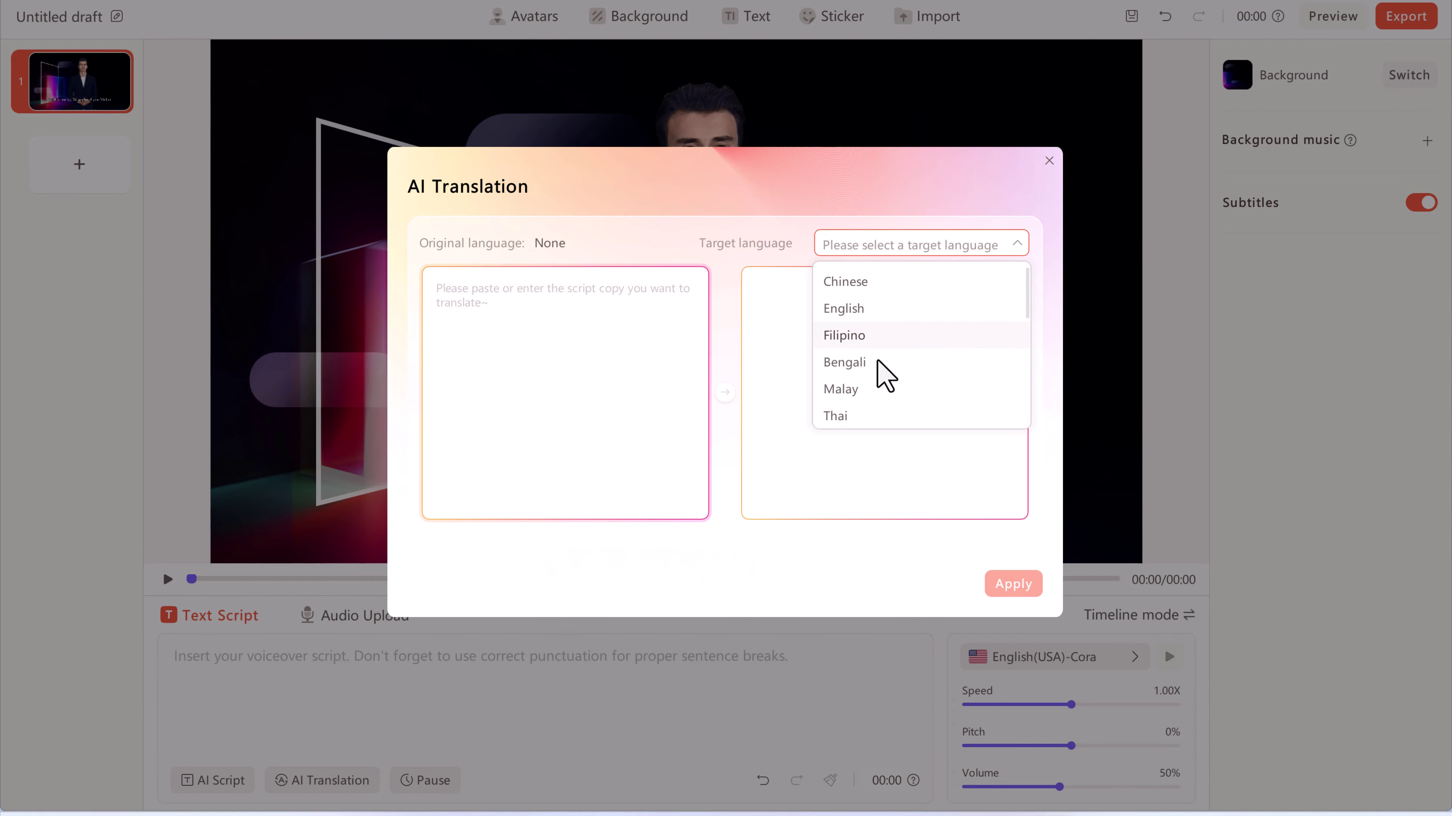
scroll(875, 412, "down", 5)
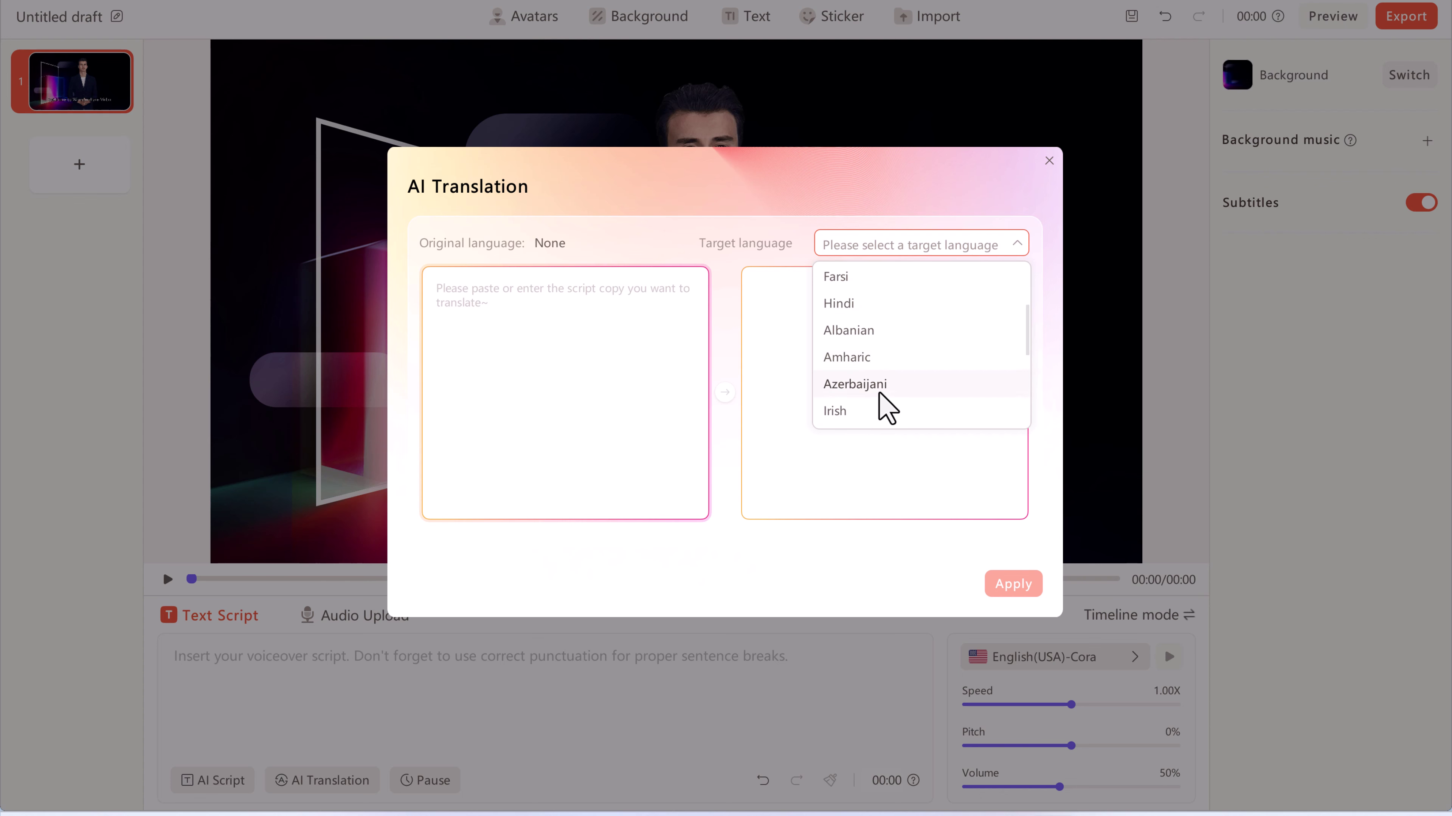
scroll(878, 393, "down", 10)
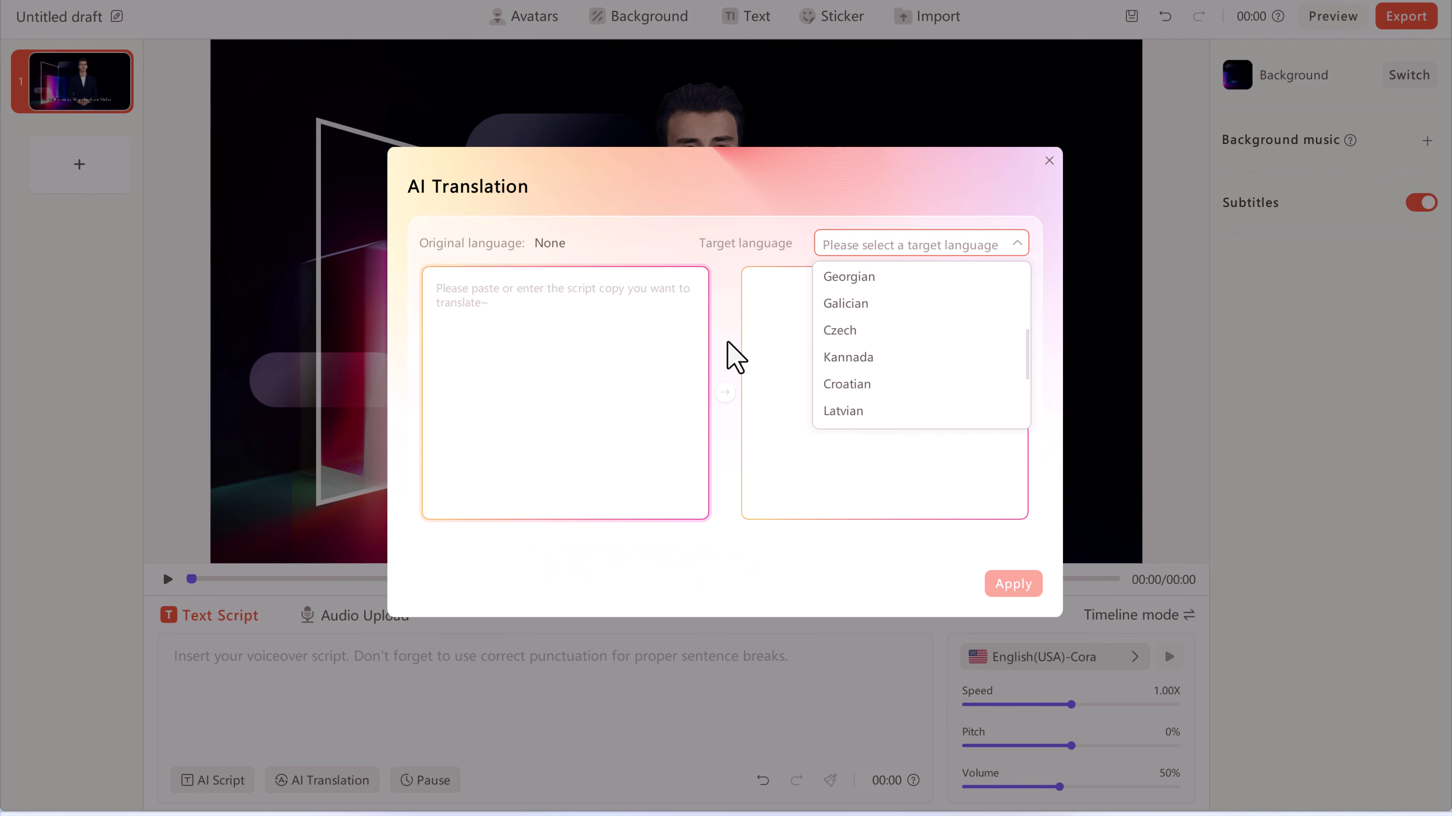
left_click(528, 328)
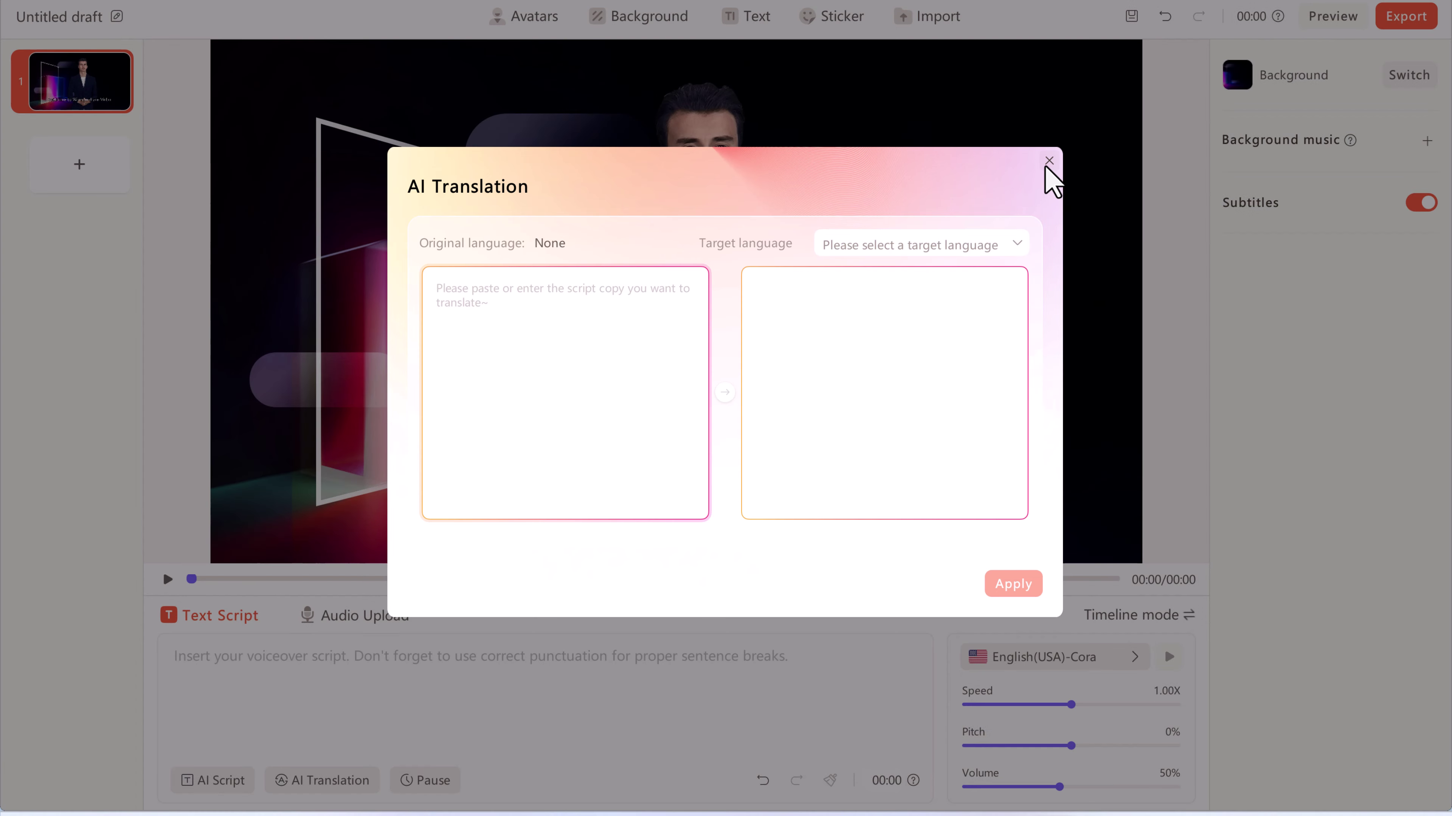
left_click(1048, 161)
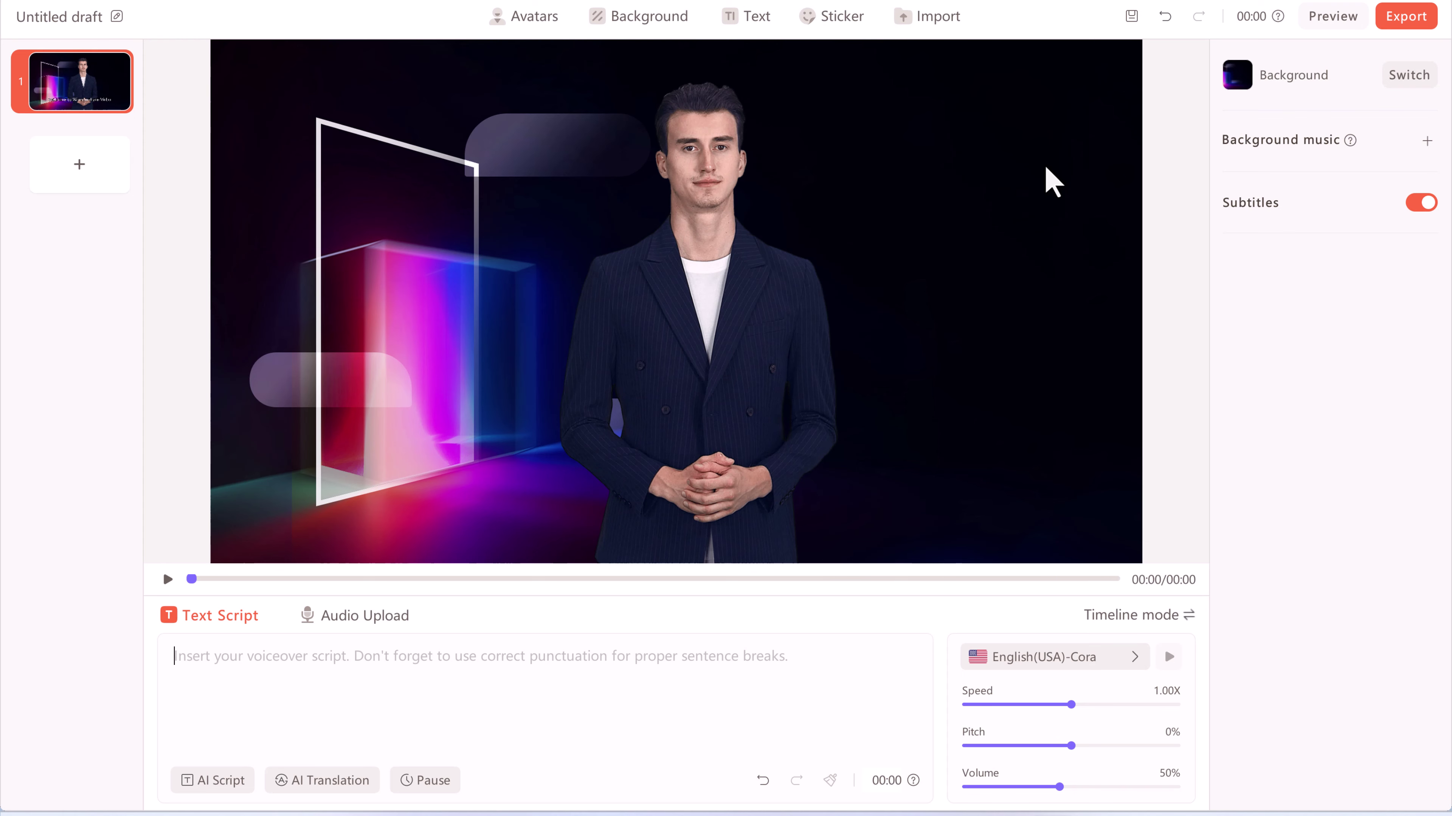
- Paste the fashion-store grand-opening announcement into the empty Text Script box
left_click(640, 655)
type("Hello everyone, We're thrilled to announce the grand opening of our new clothing store!  Discover the latest fashion trends, quality fabrics, and unbeatable style. Join us on 3rd March at Uptown for a celebration of fashion and flair. Your perfect look awaits at iLayers – where style meets sophistication.")
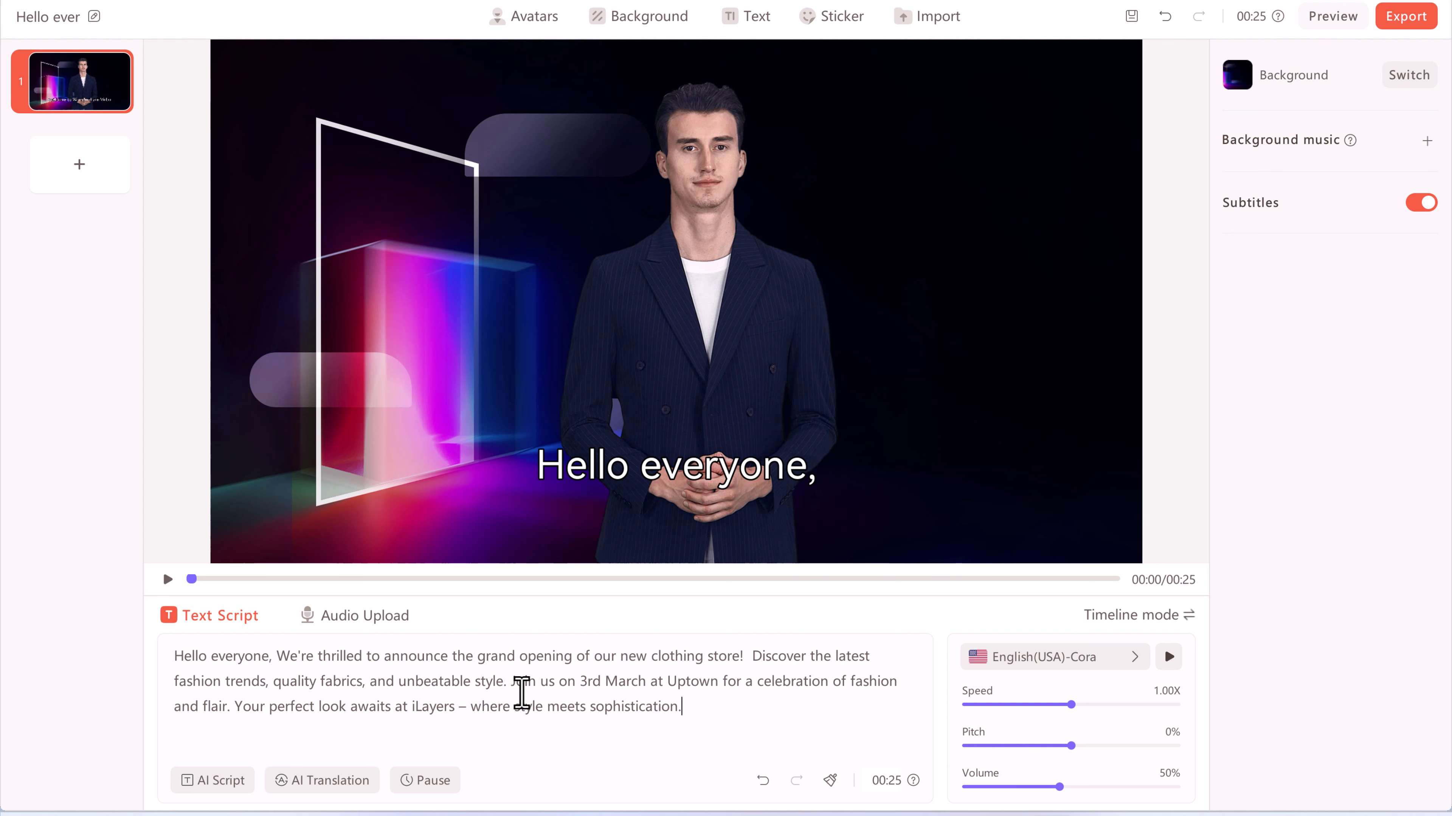
- Filter voiceover voices to English and Male, then choose and confirm English(IRL)-Connor
left_click(1050, 663)
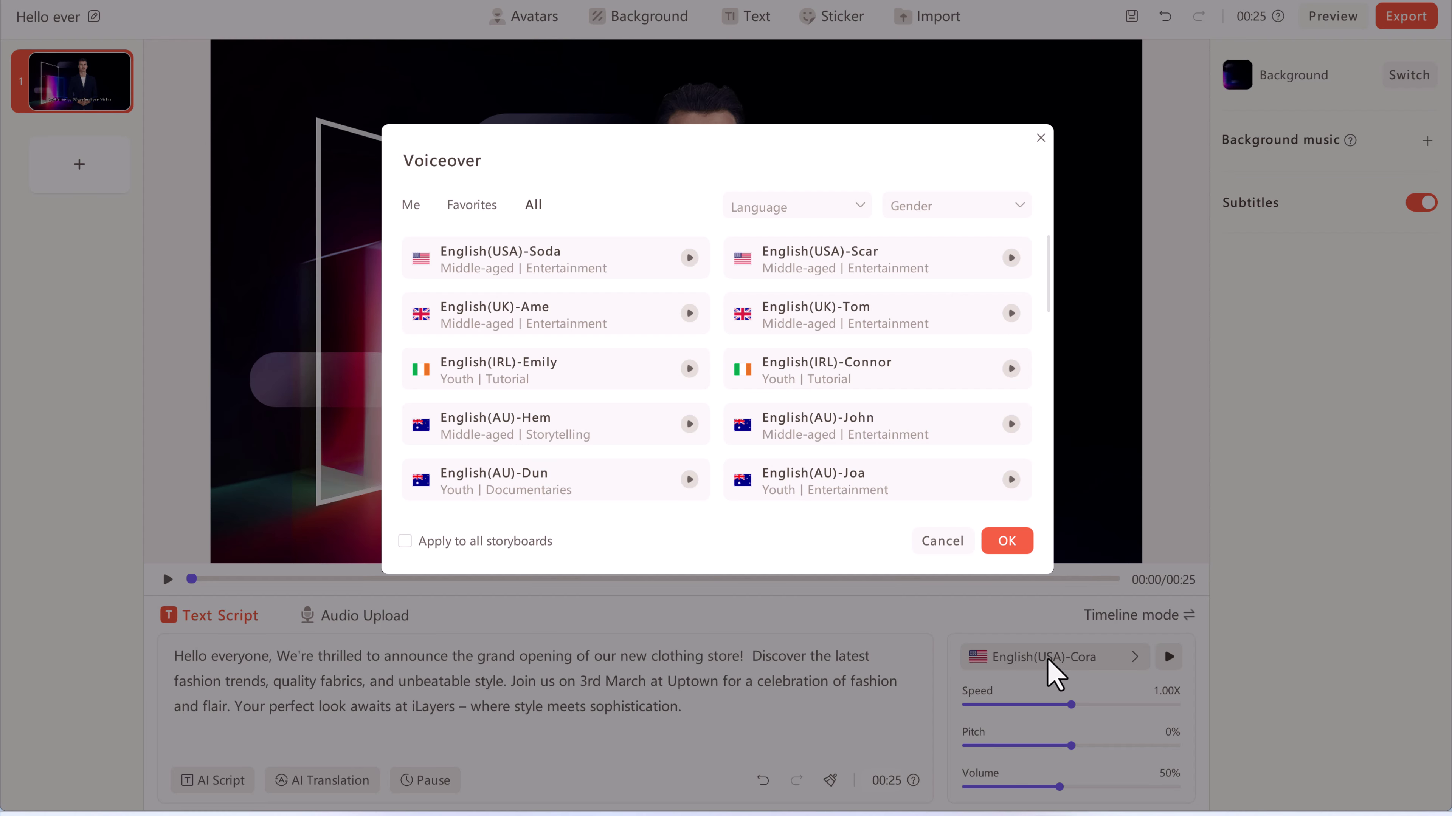
scroll(566, 340, "down", 5)
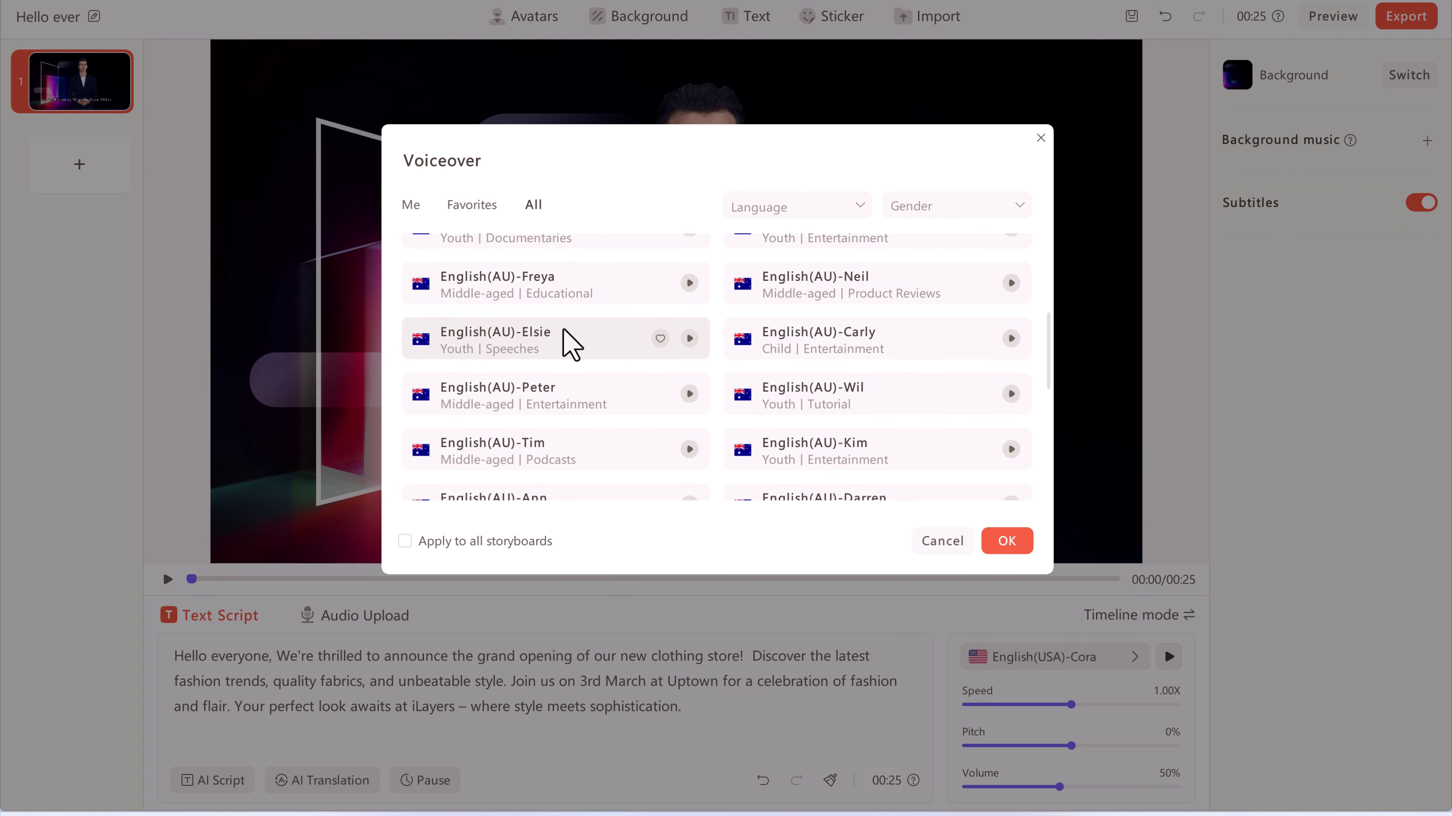
scroll(572, 340, "down", 8)
left_click(801, 207)
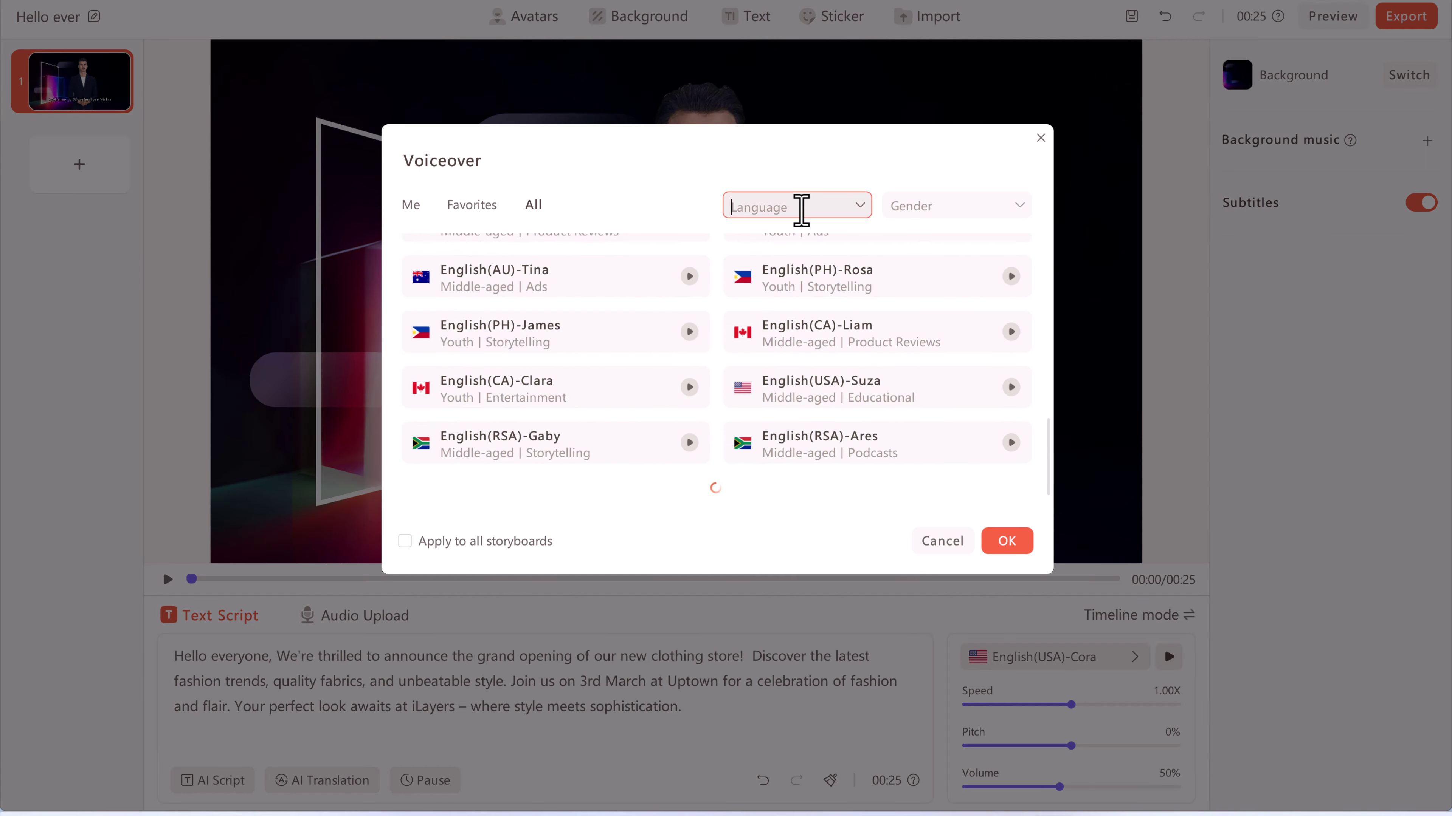
scroll(796, 331, "down", 4)
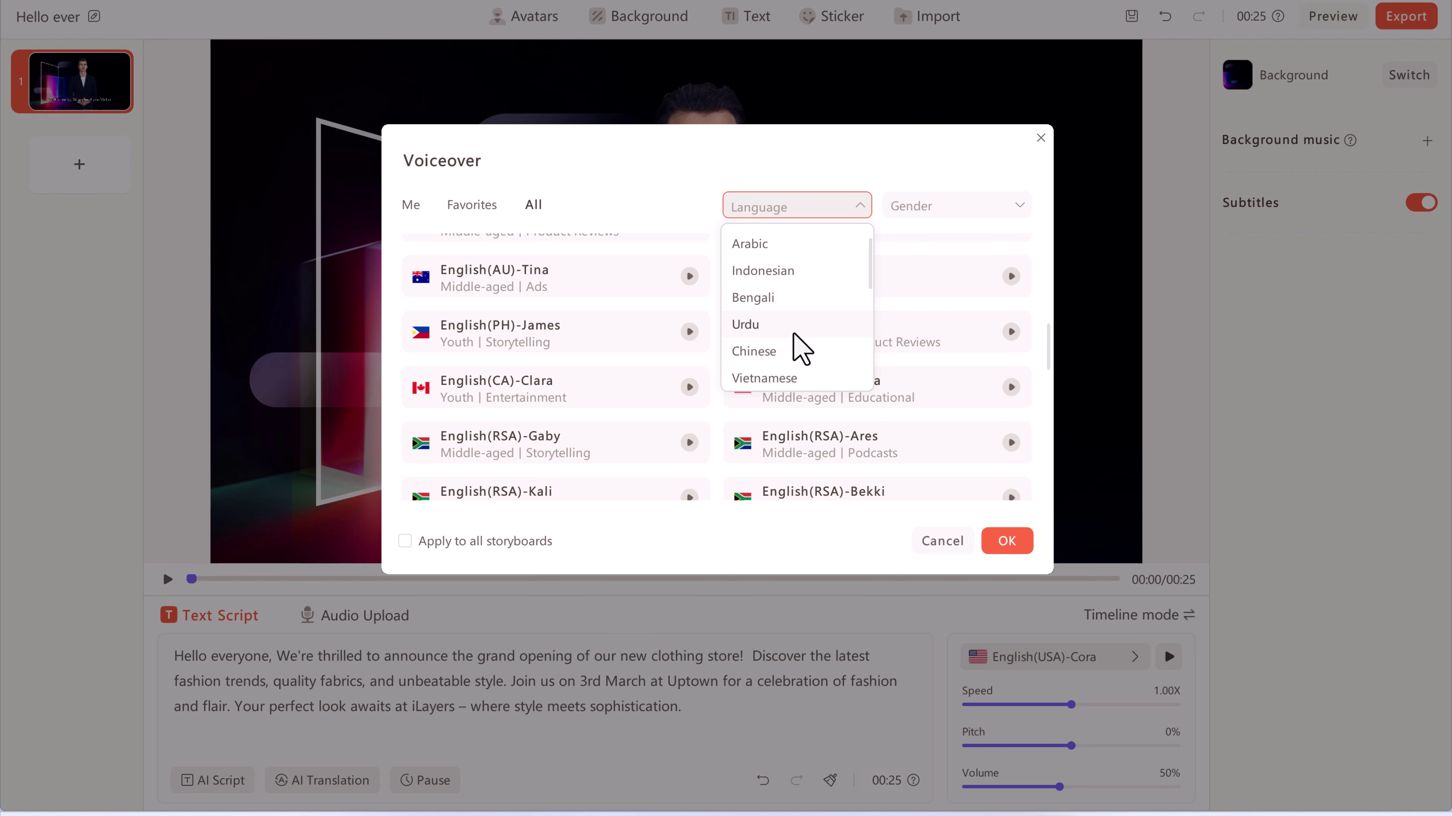
scroll(797, 343, "up", 4)
left_click(785, 253)
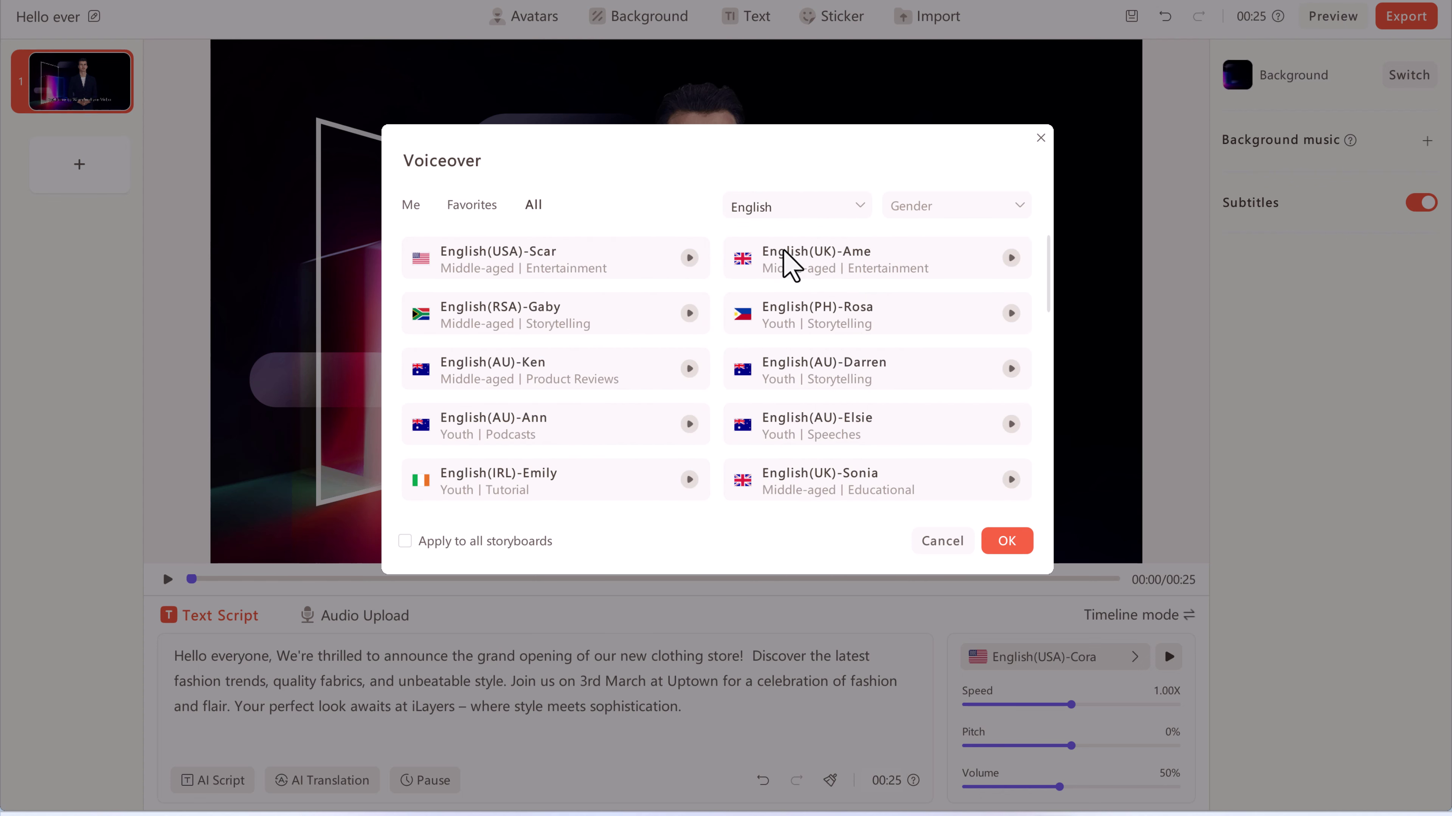
left_click(960, 208)
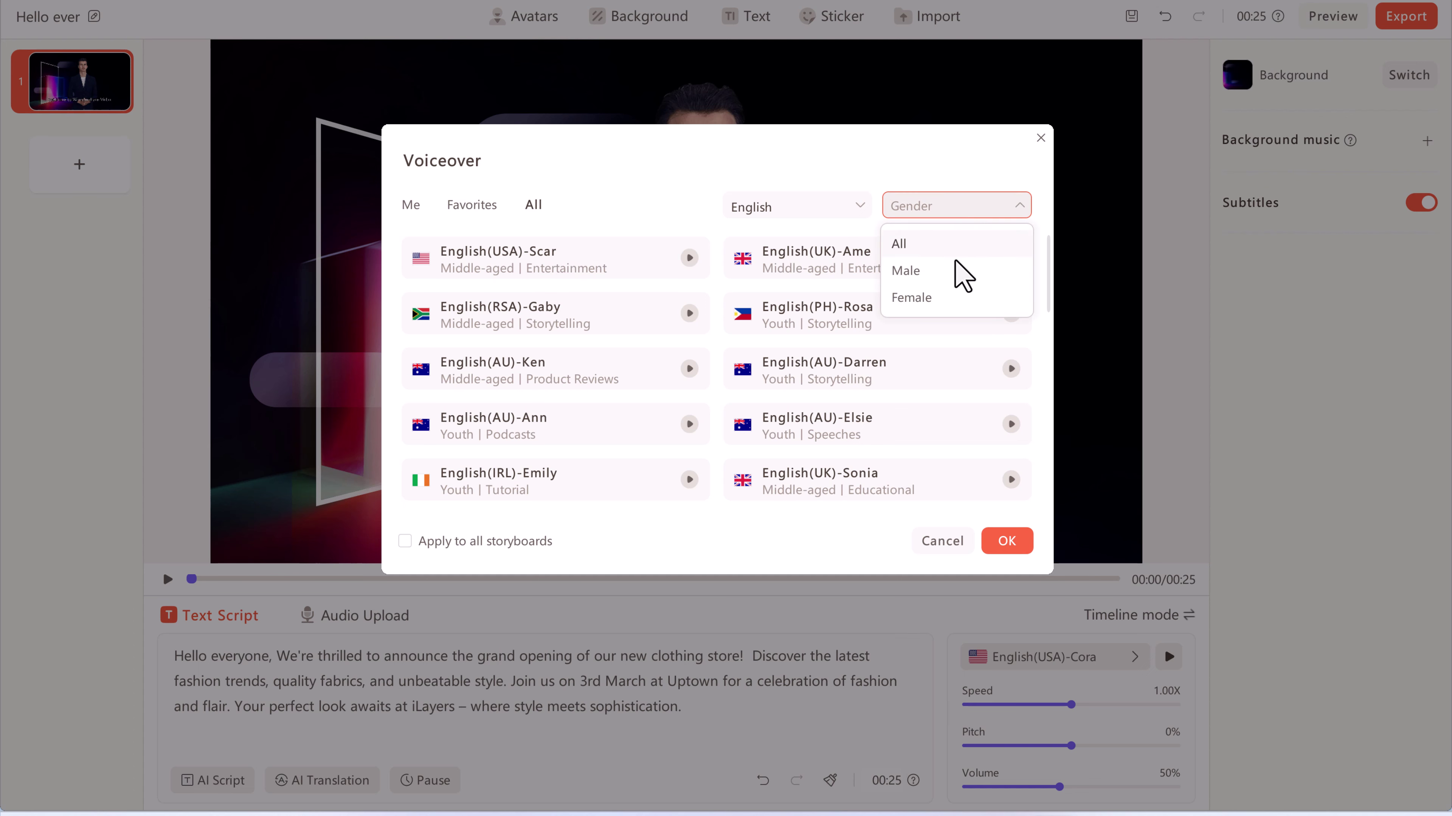
left_click(960, 272)
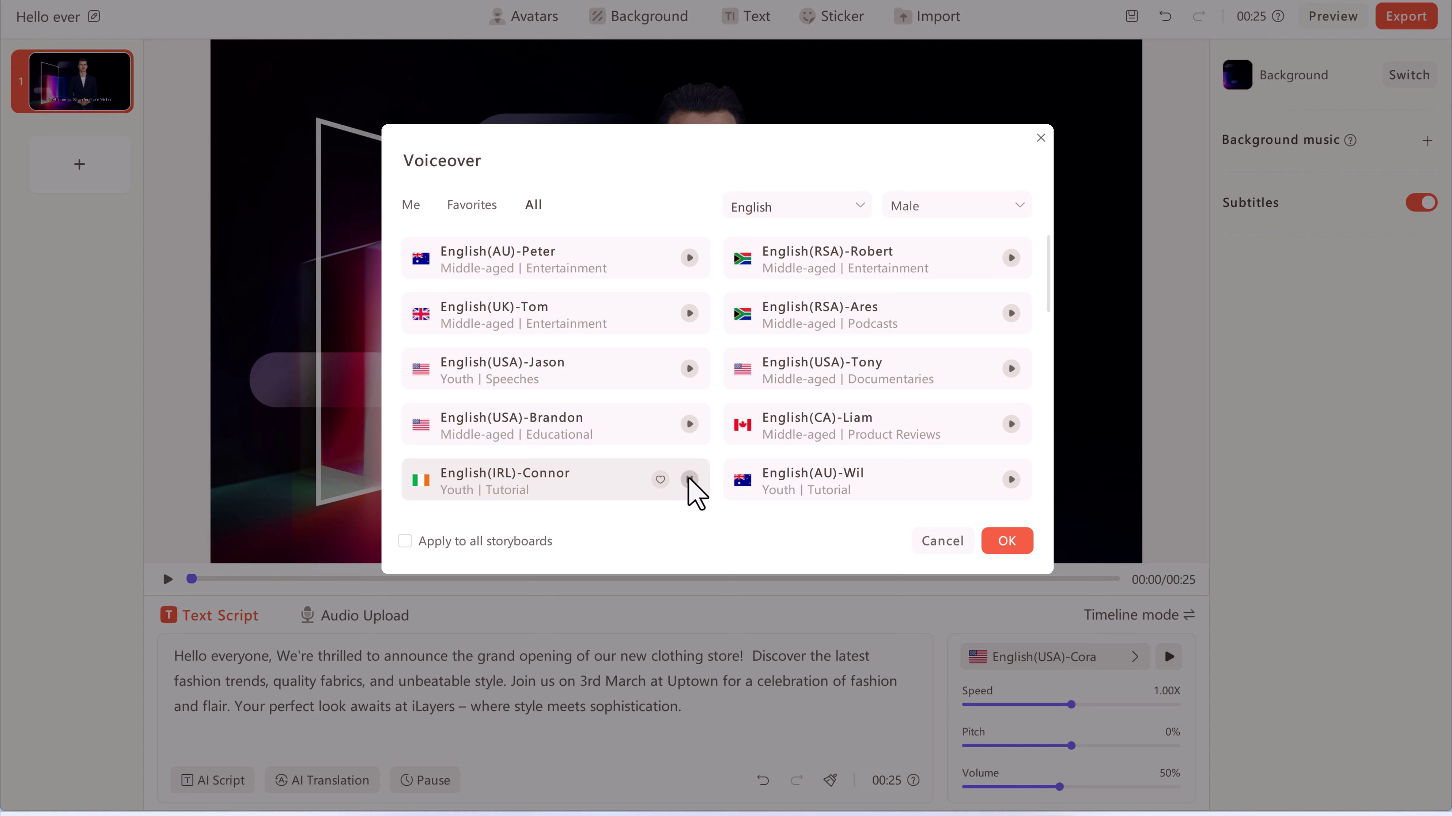
left_click(552, 491)
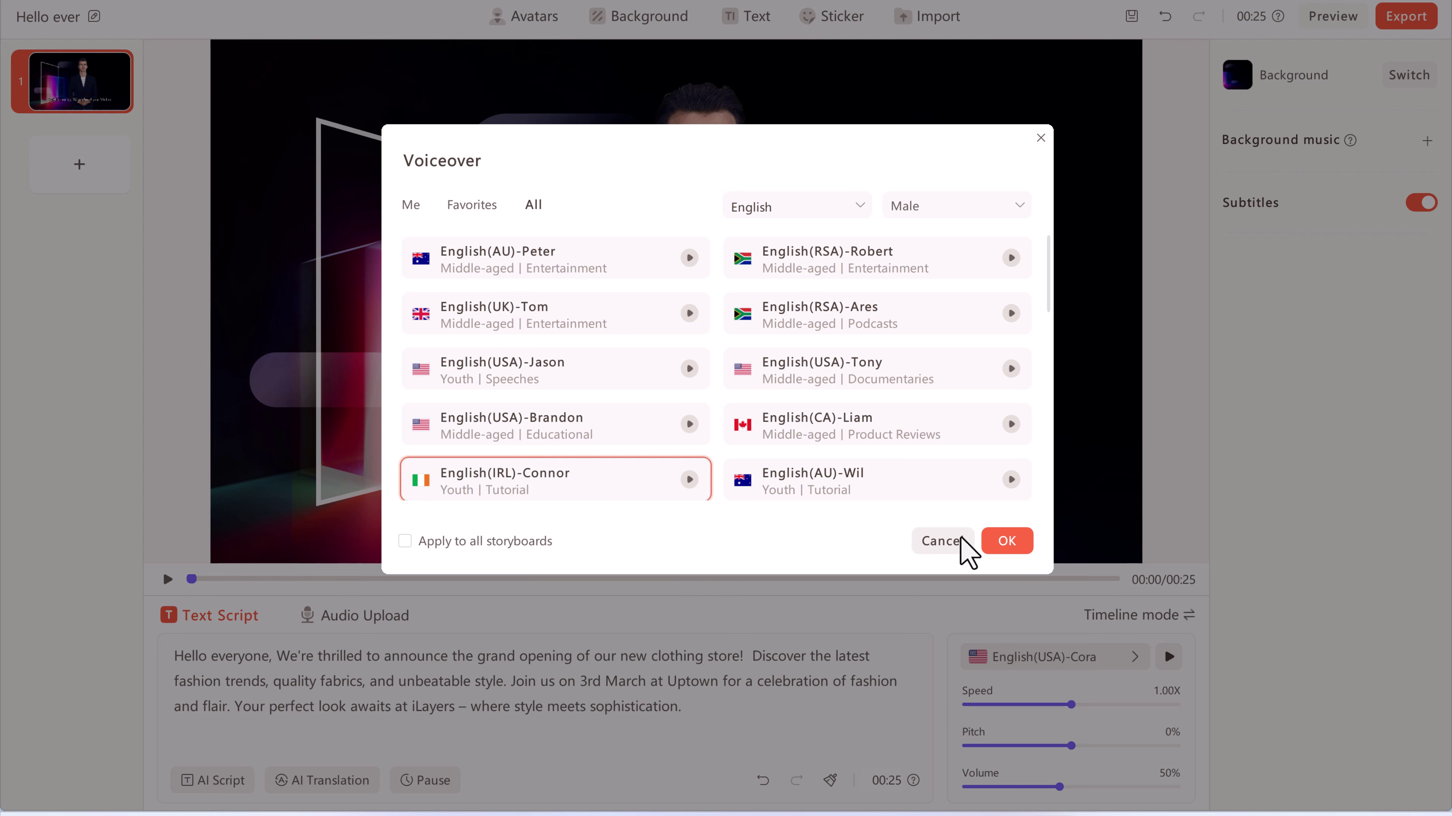
left_click(1006, 541)
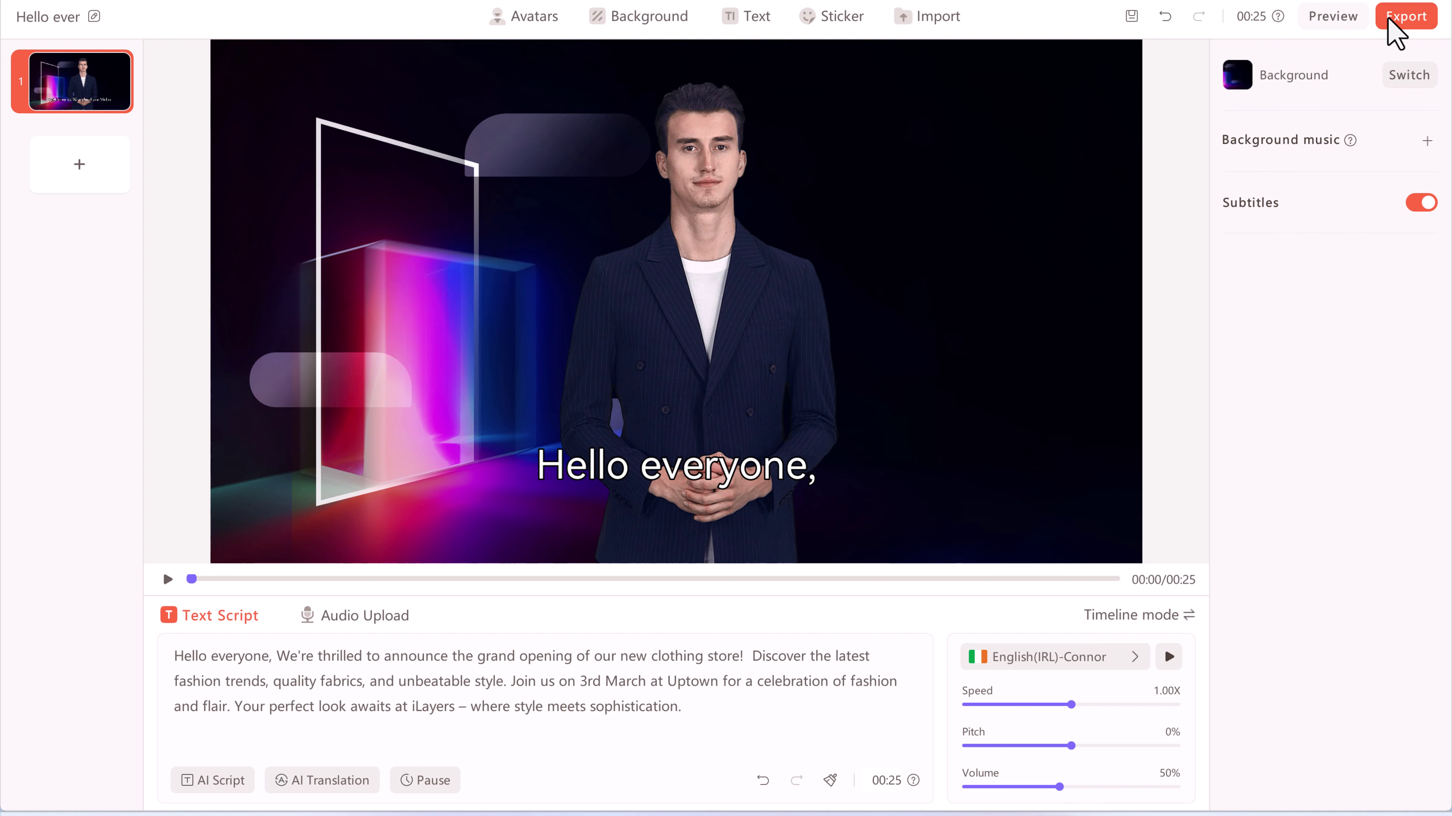
- Export the Hello ever video and download it from My Creations' grid view to a folder
left_click(1401, 20)
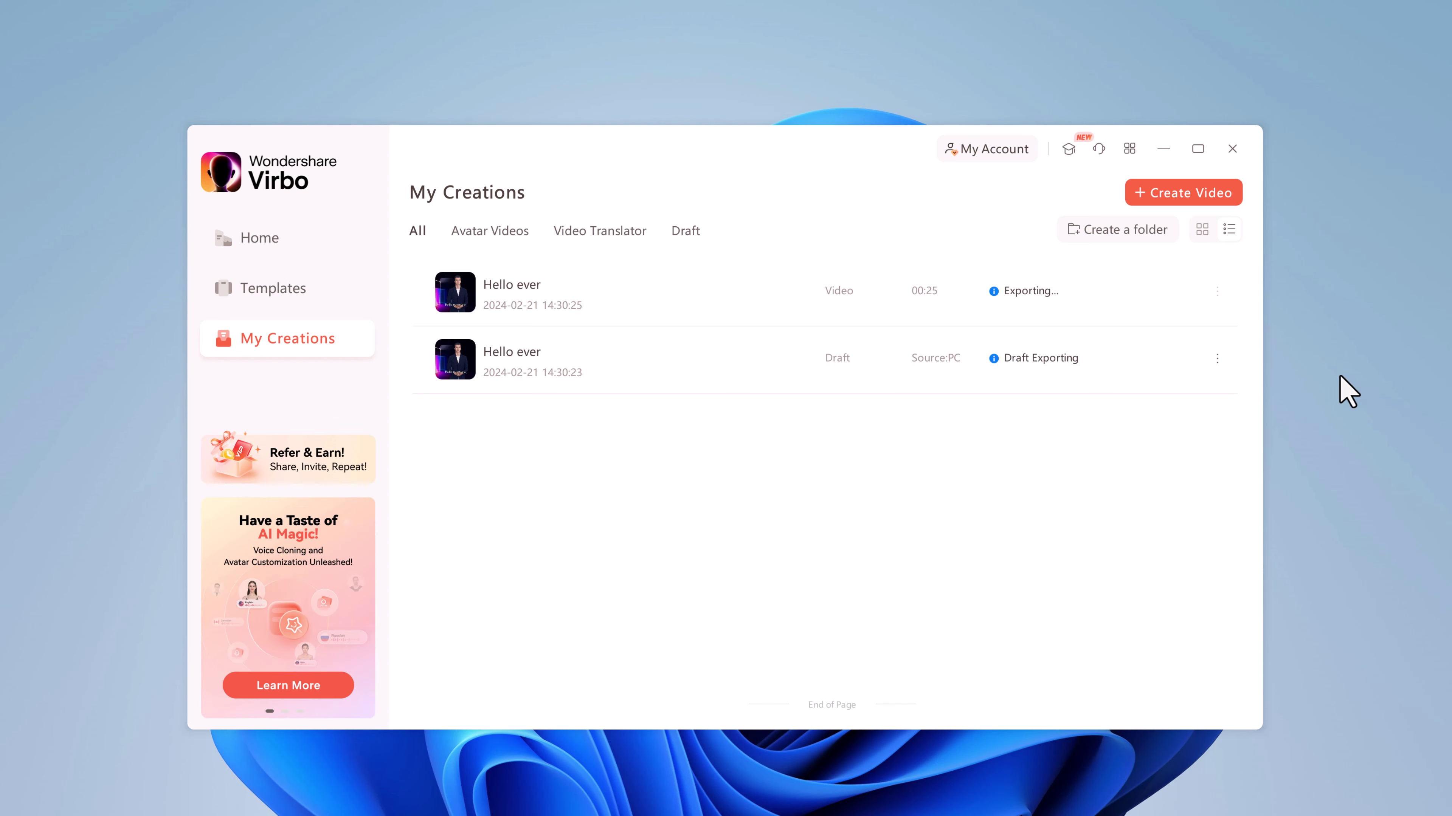
left_click(1202, 230)
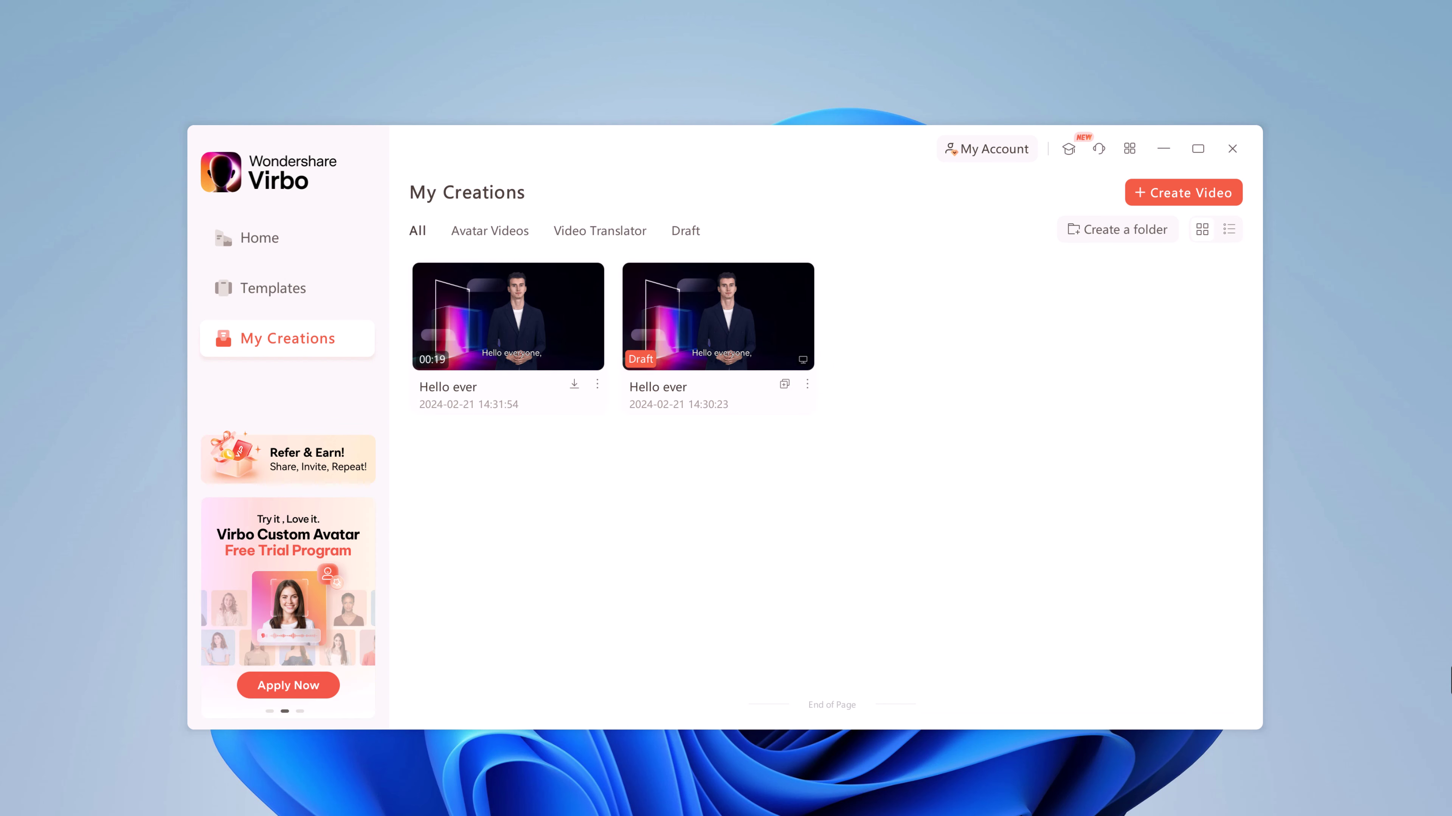
left_click(573, 384)
left_click(723, 583)
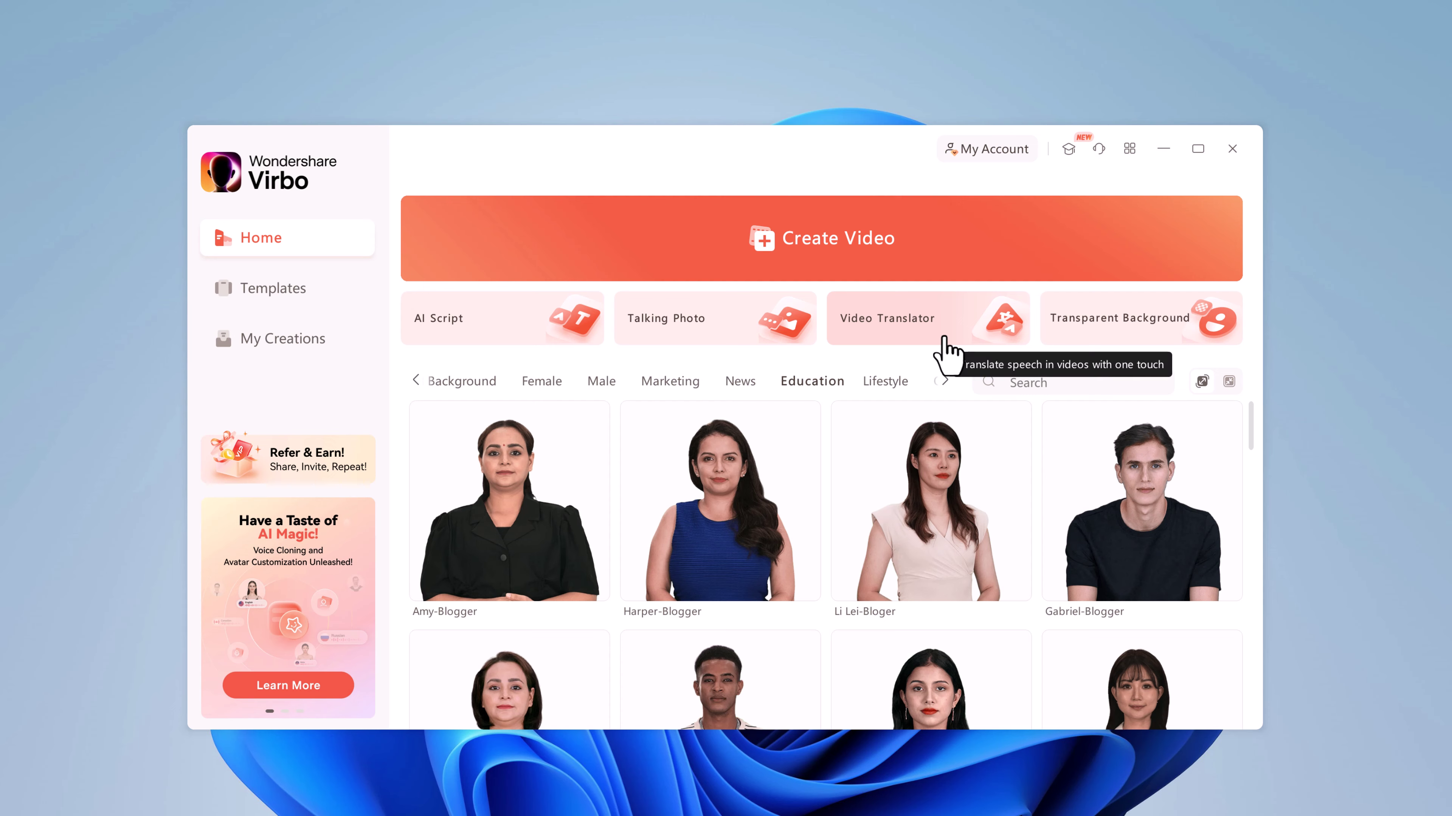
- Upload the Hello ever video into Video Translator
left_click(944, 338)
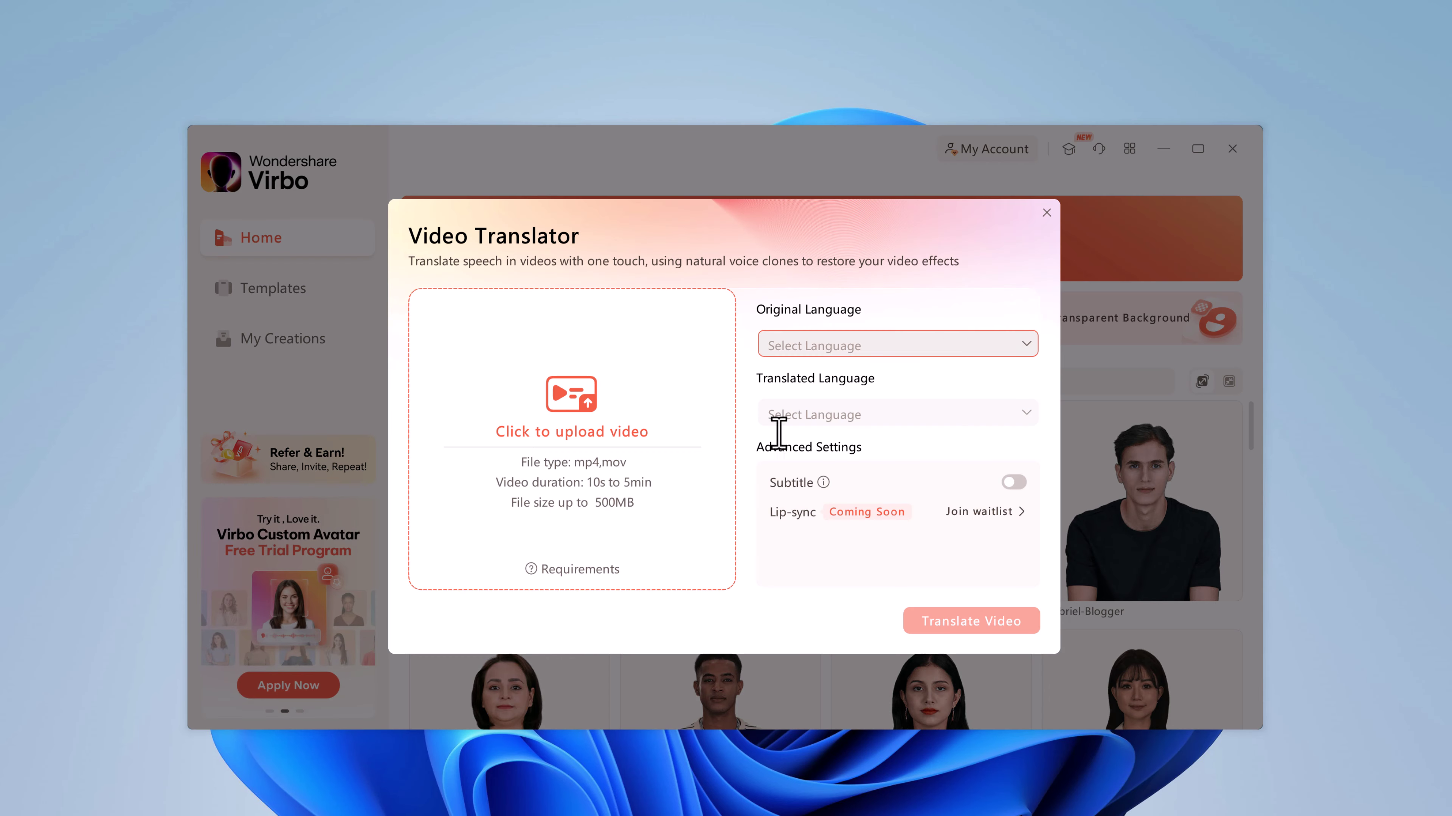
left_click(657, 497)
left_click(418, 302)
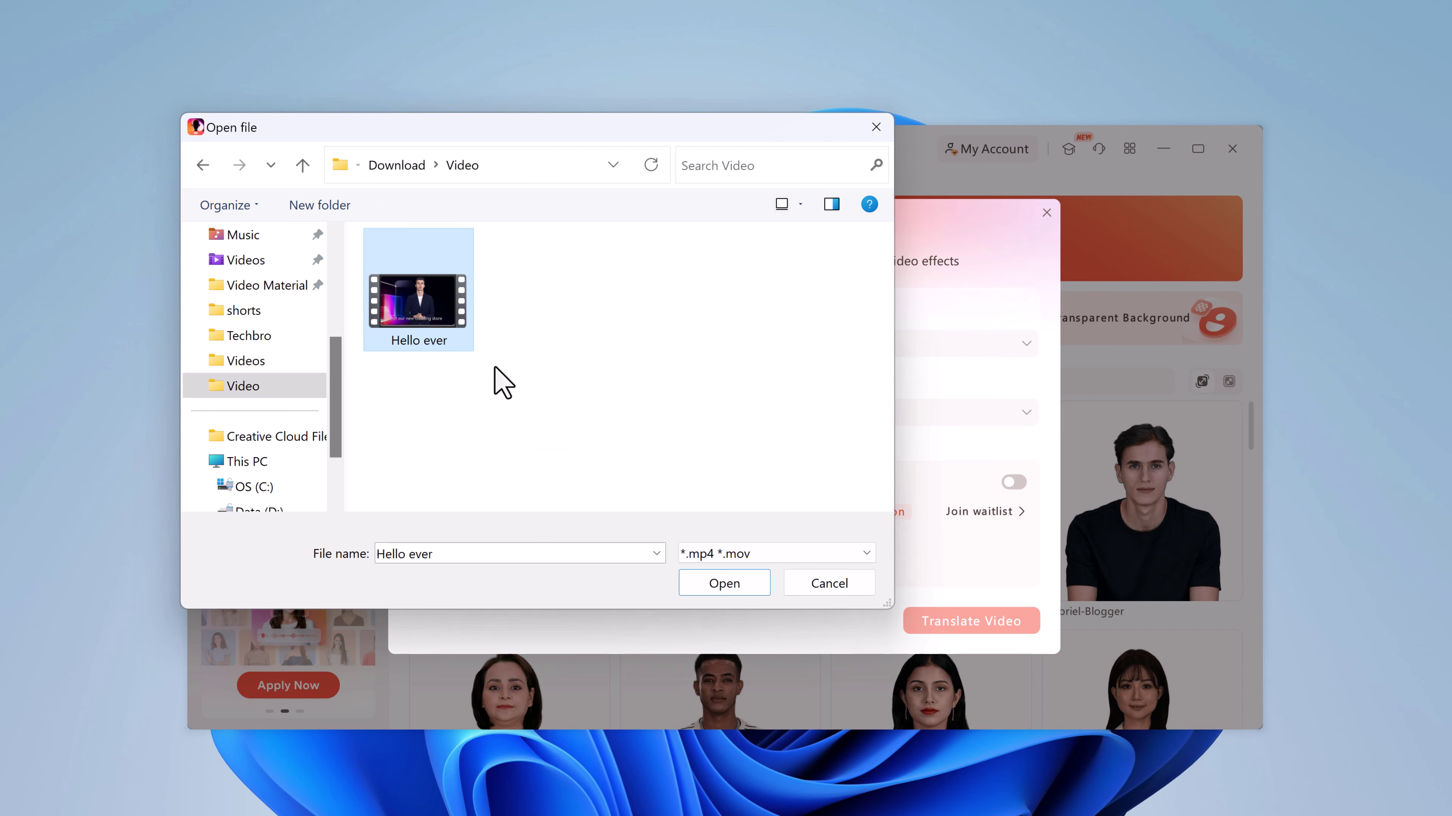
left_click(752, 586)
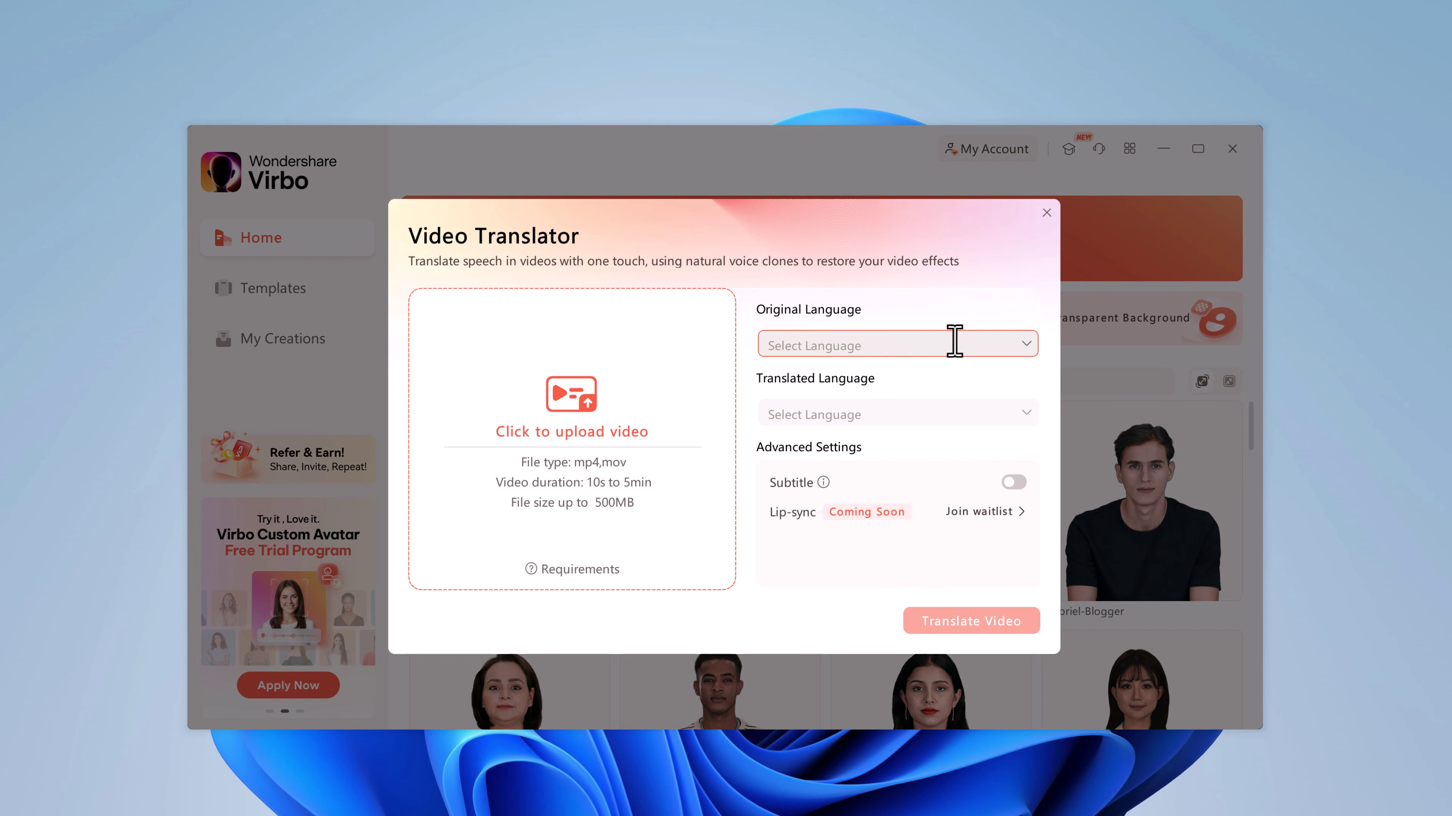
- Set original language English and target language Hindi, then start the translation
left_click(954, 343)
left_click(934, 407)
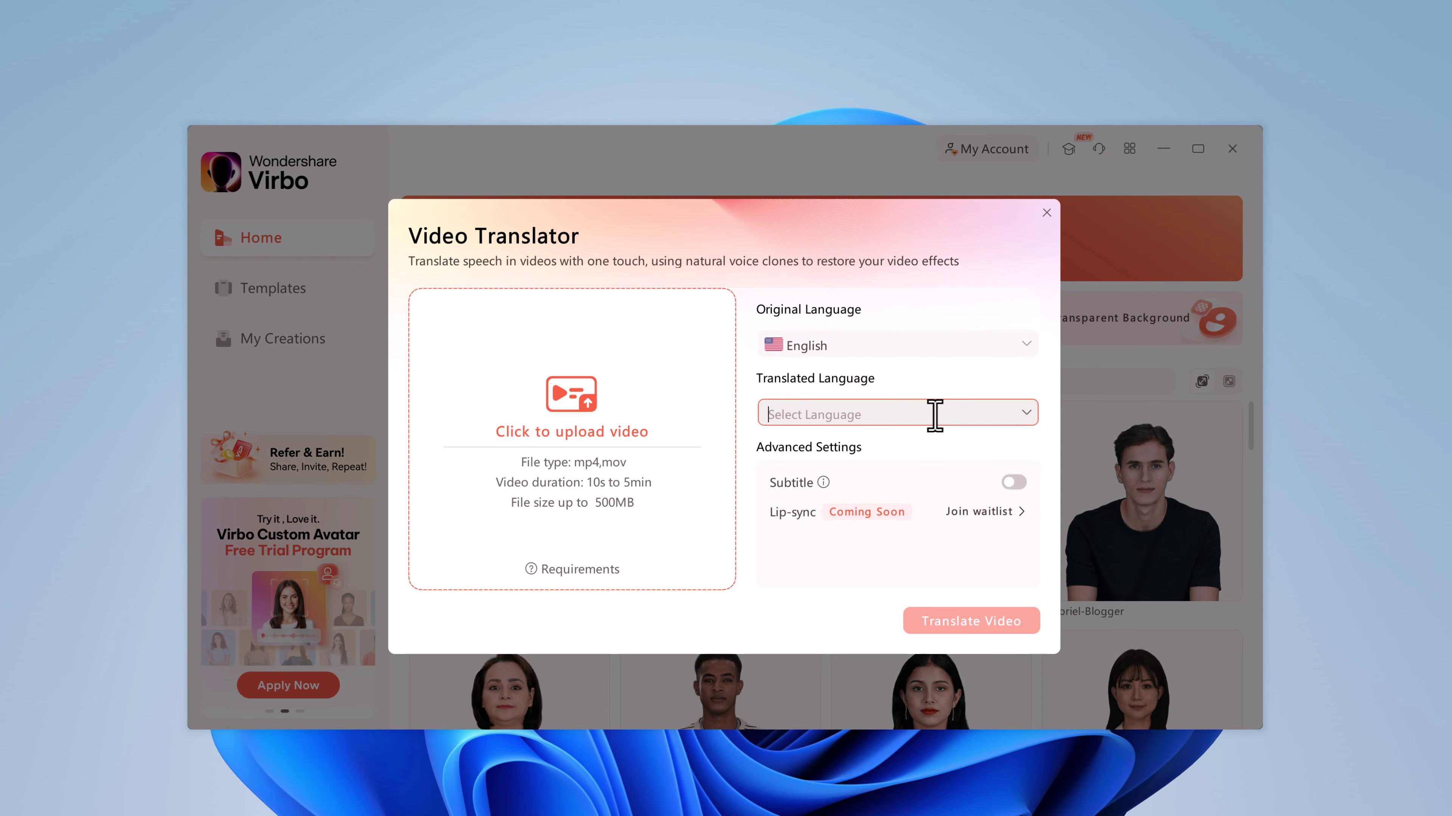
left_click(935, 413)
scroll(937, 520, "down", 3)
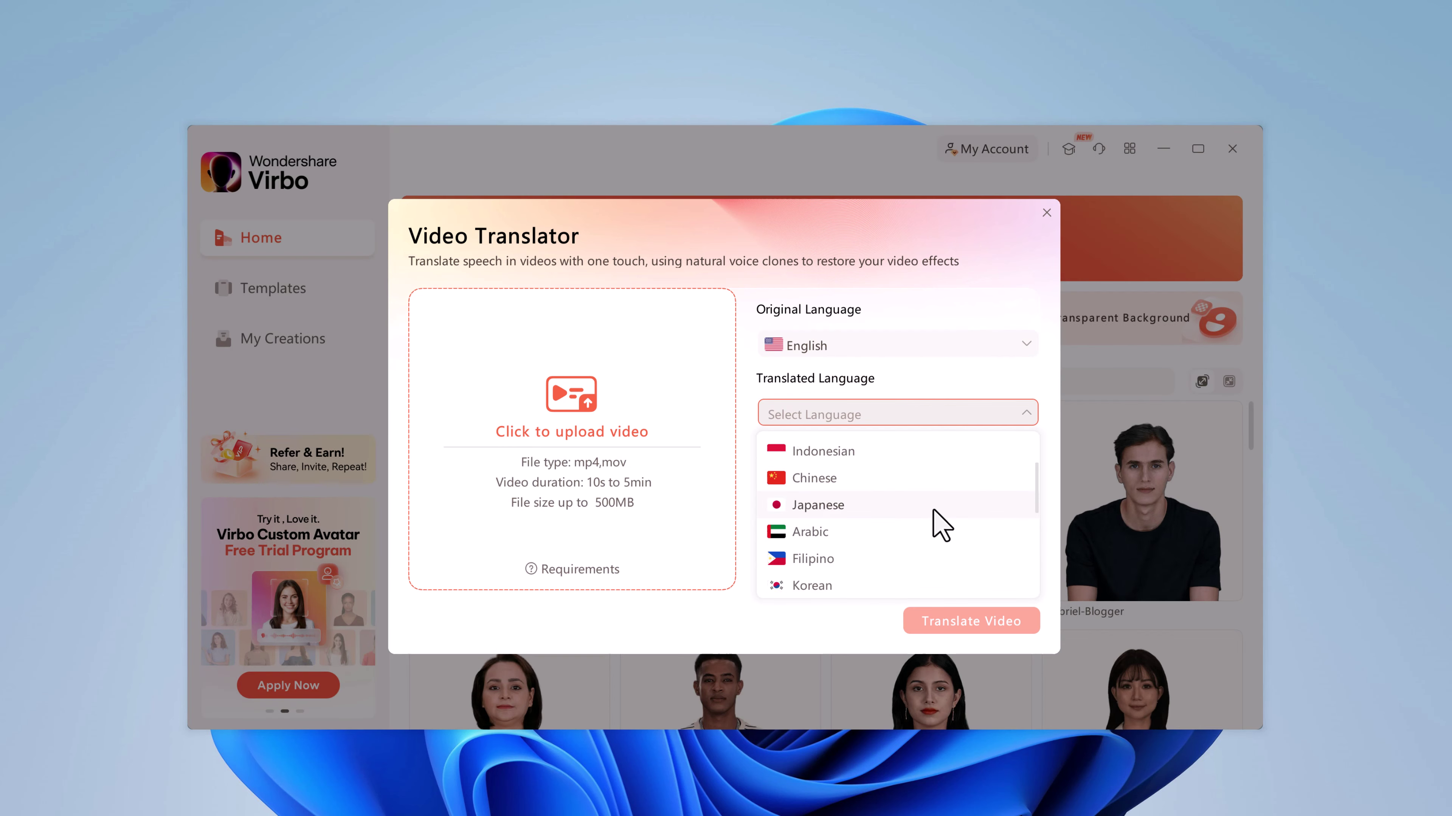
scroll(934, 512, "down", 3)
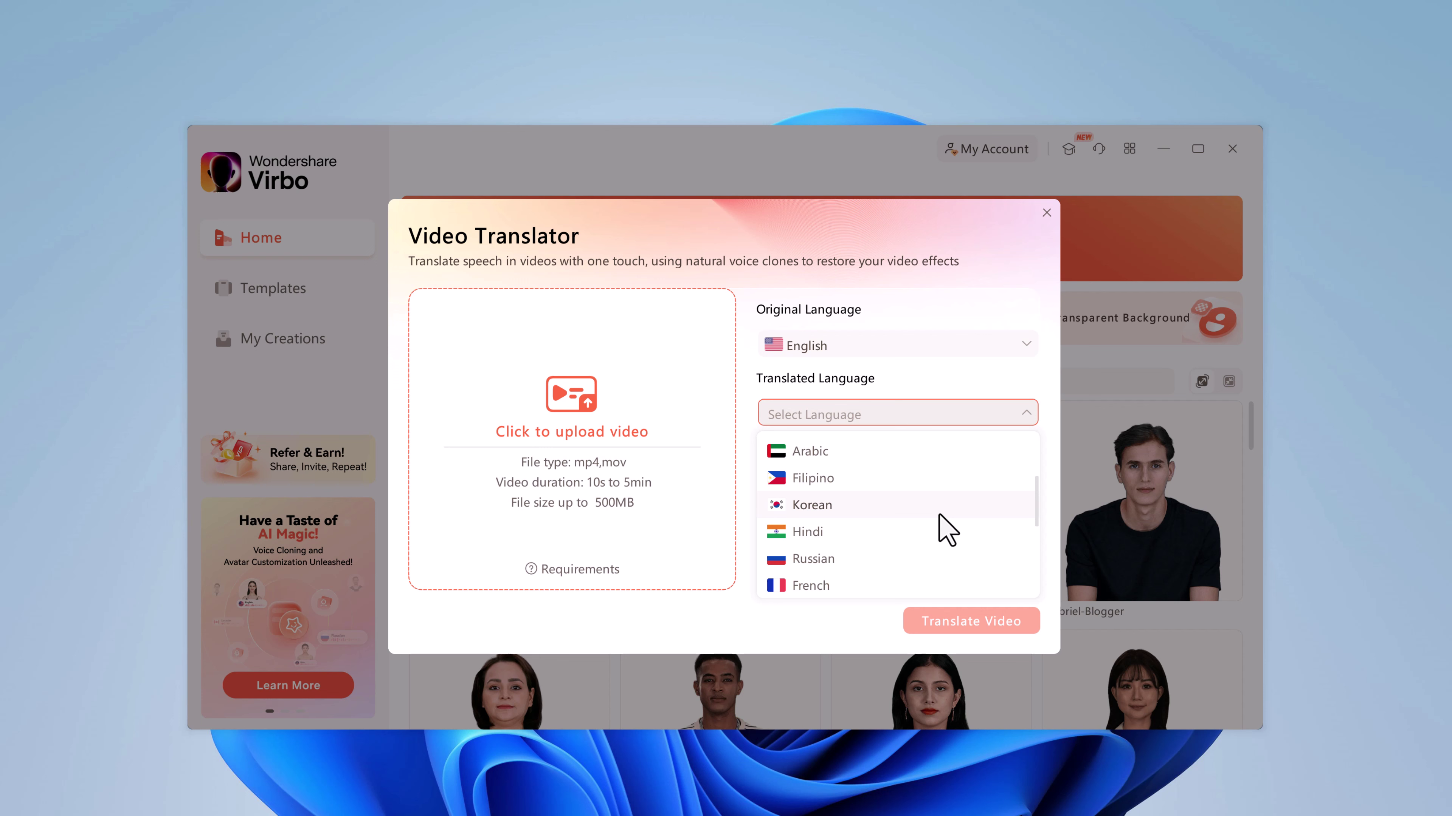
scroll(945, 529, "down", 1)
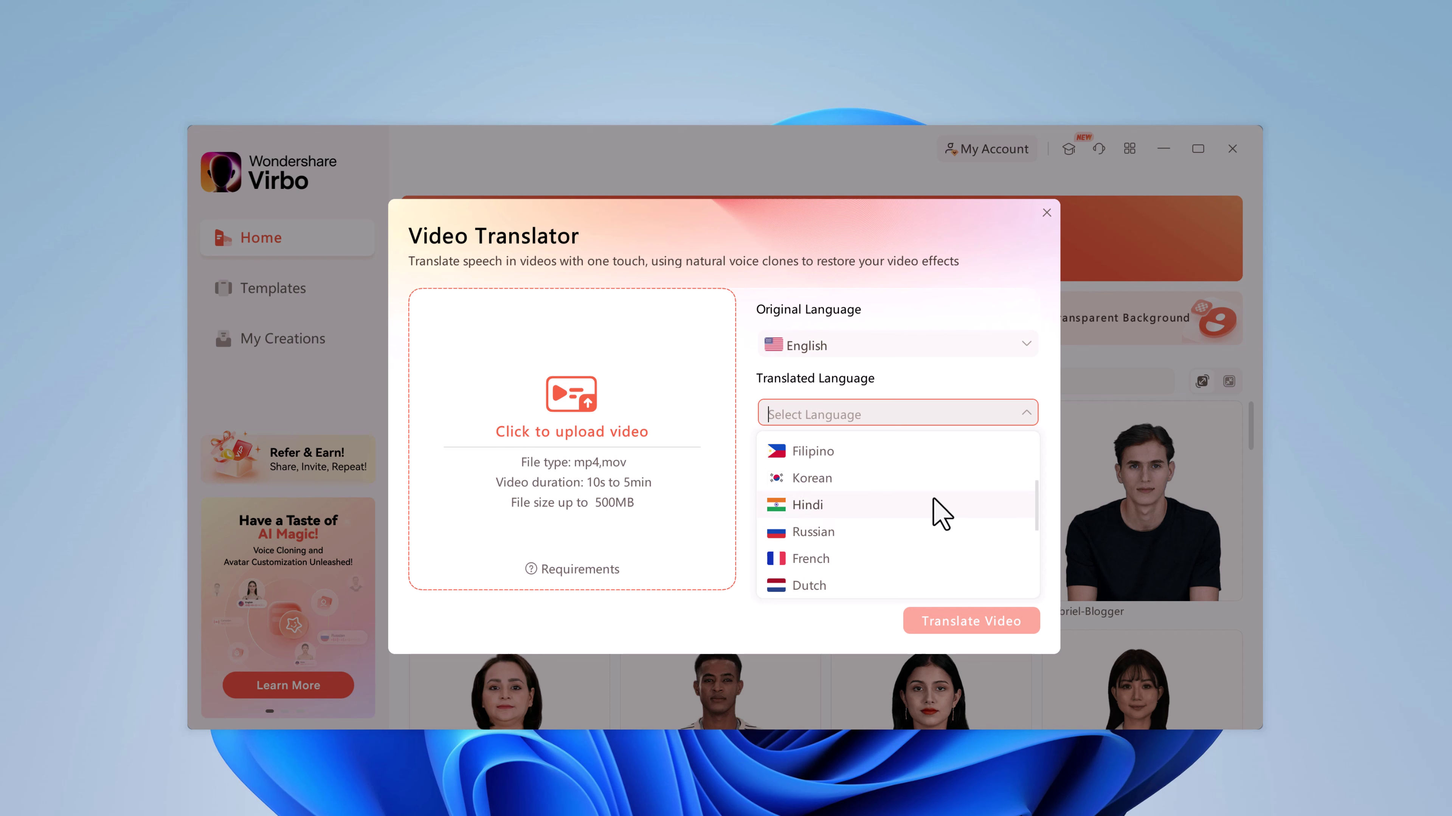
left_click(941, 513)
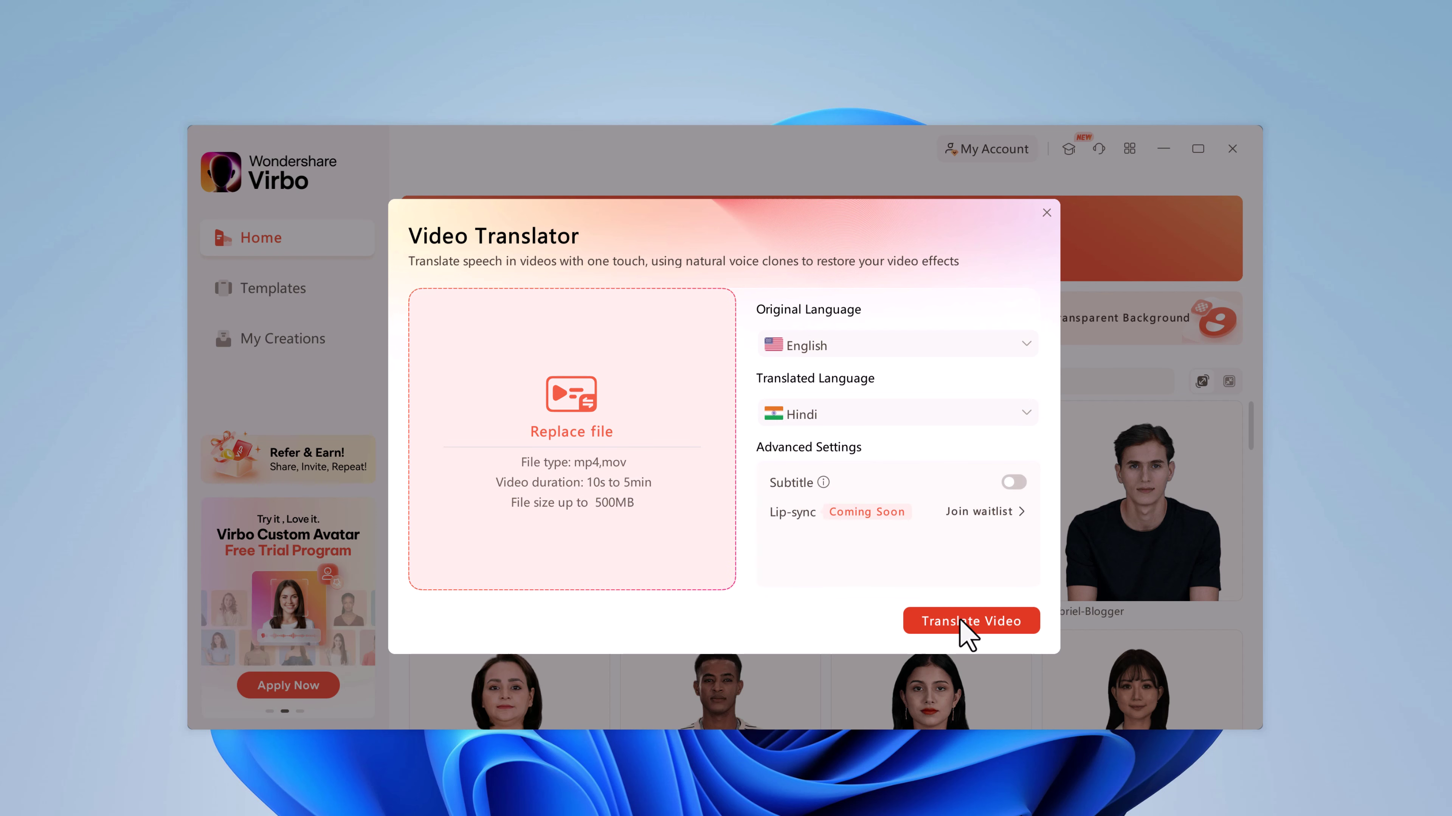
left_click(962, 625)
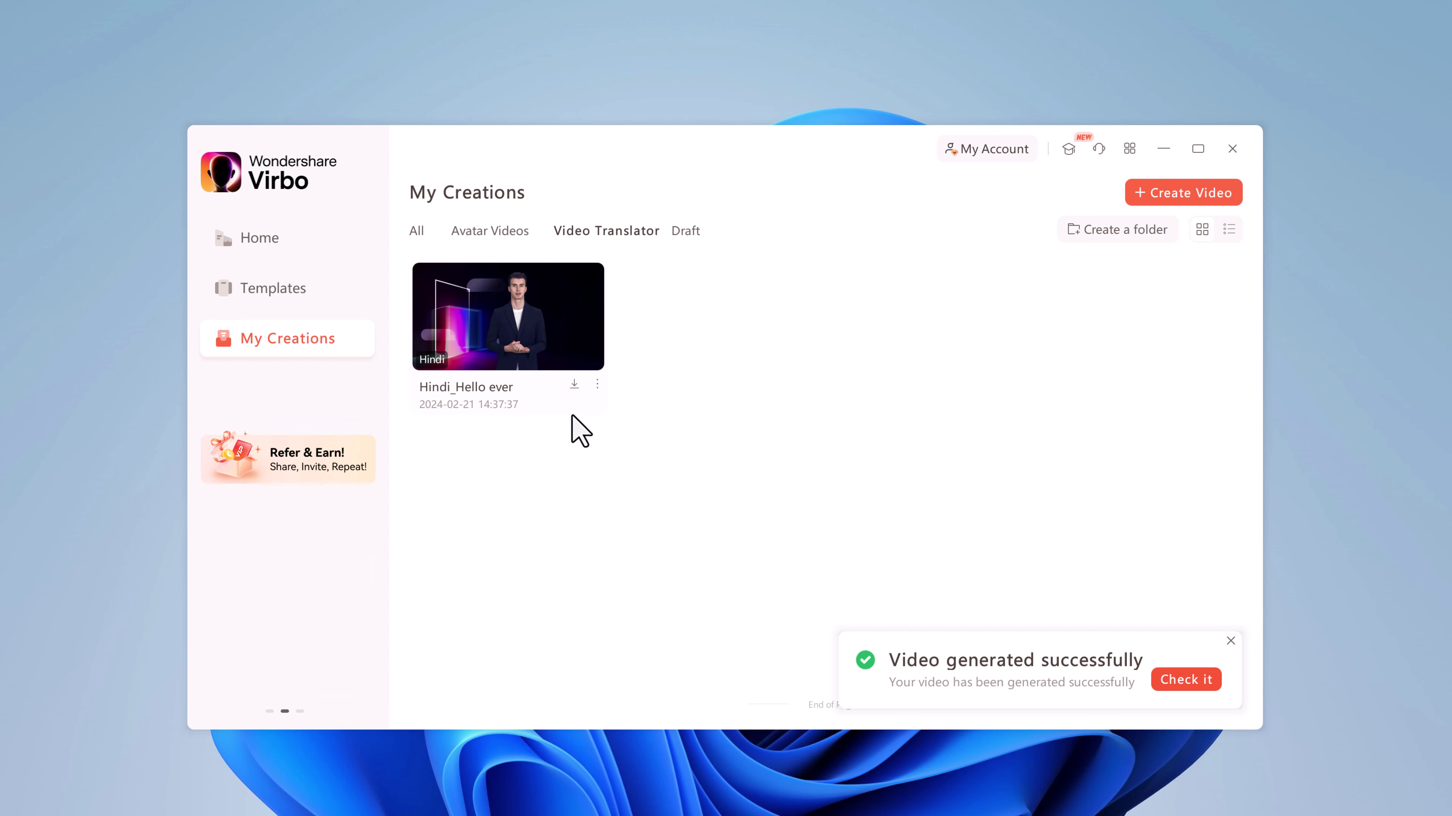
left_click(573, 384)
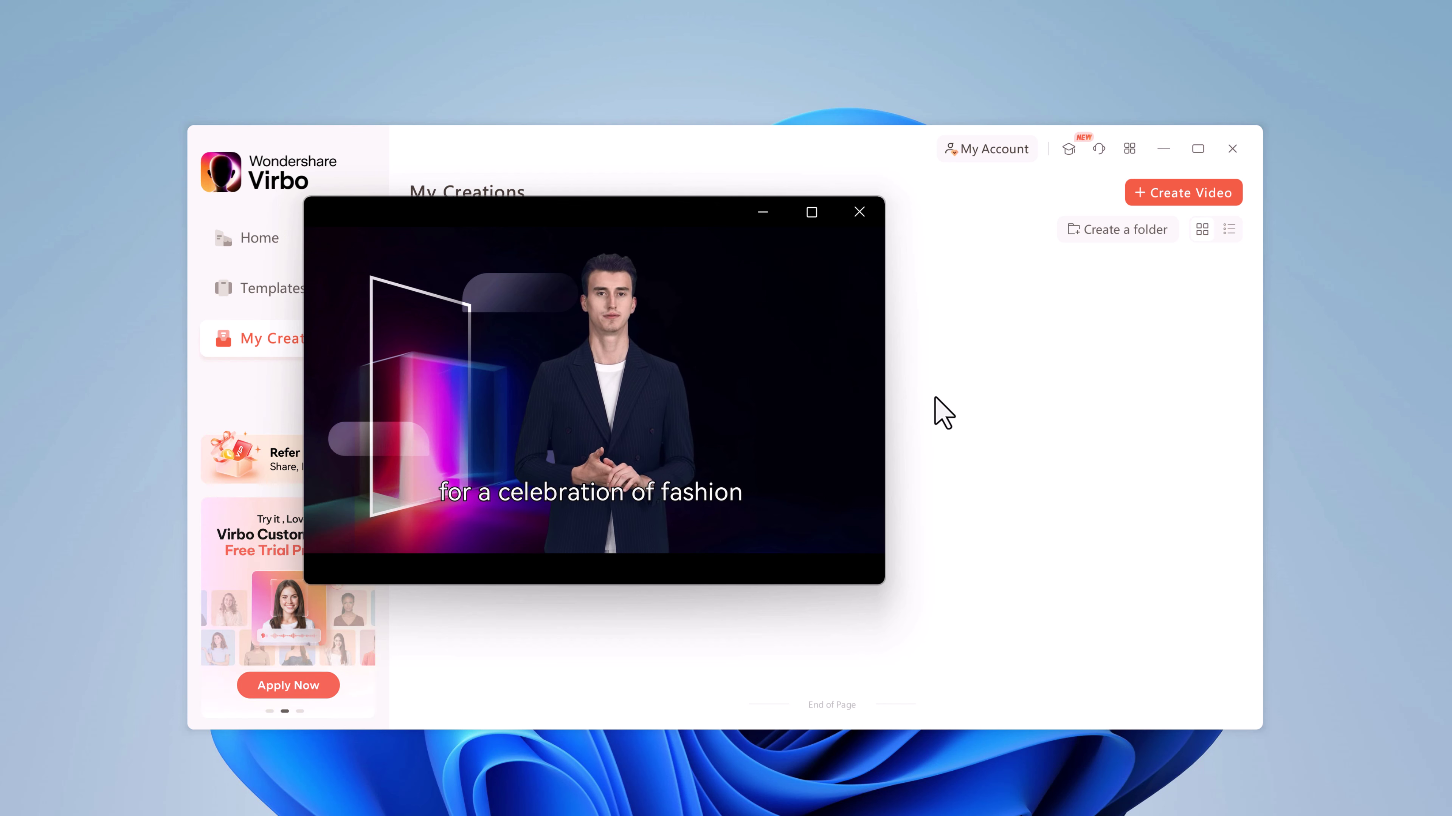
left_click(867, 223)
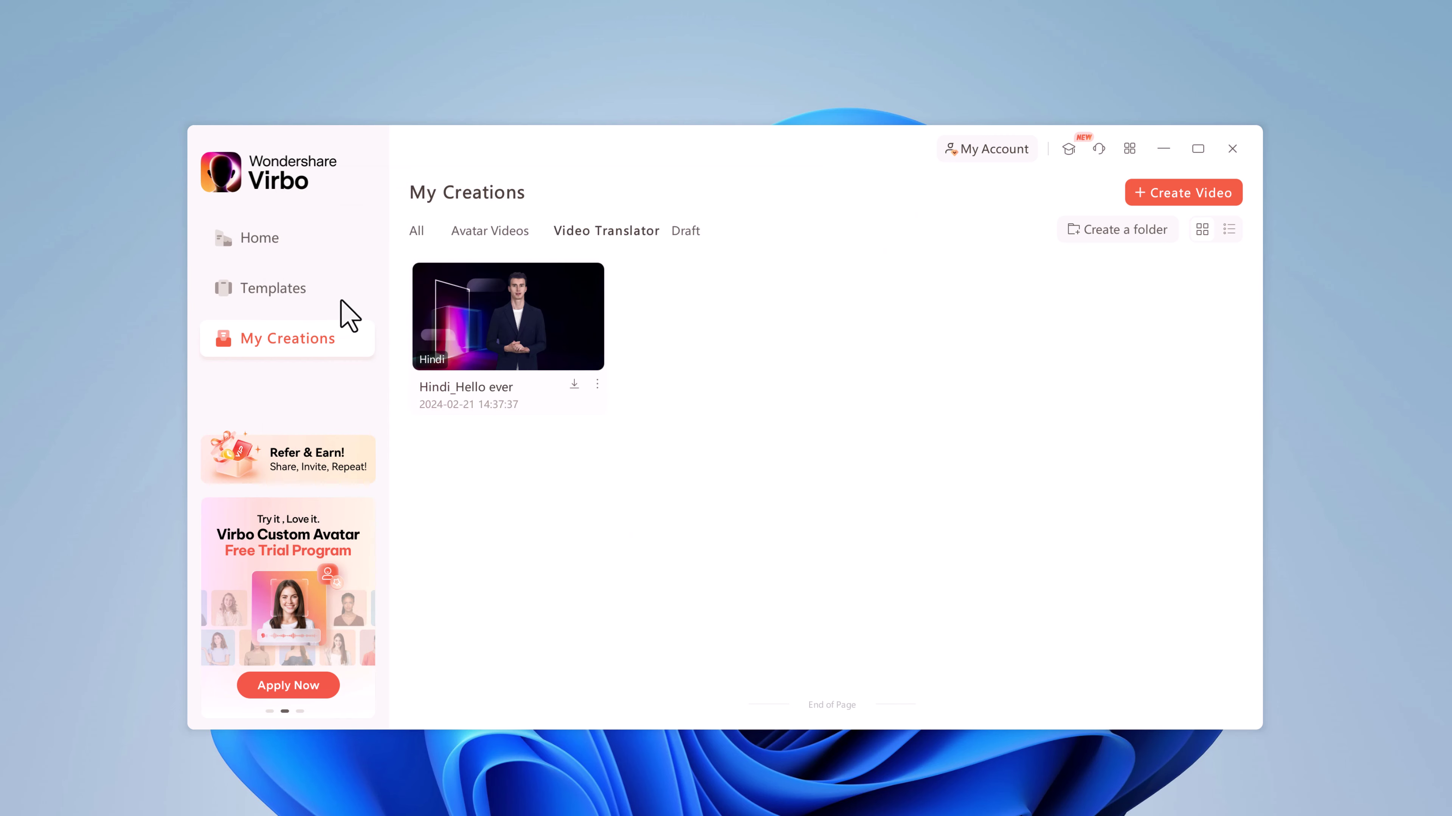
- Go to Home, scroll the avatar gallery and reveal more category tabs
left_click(301, 249)
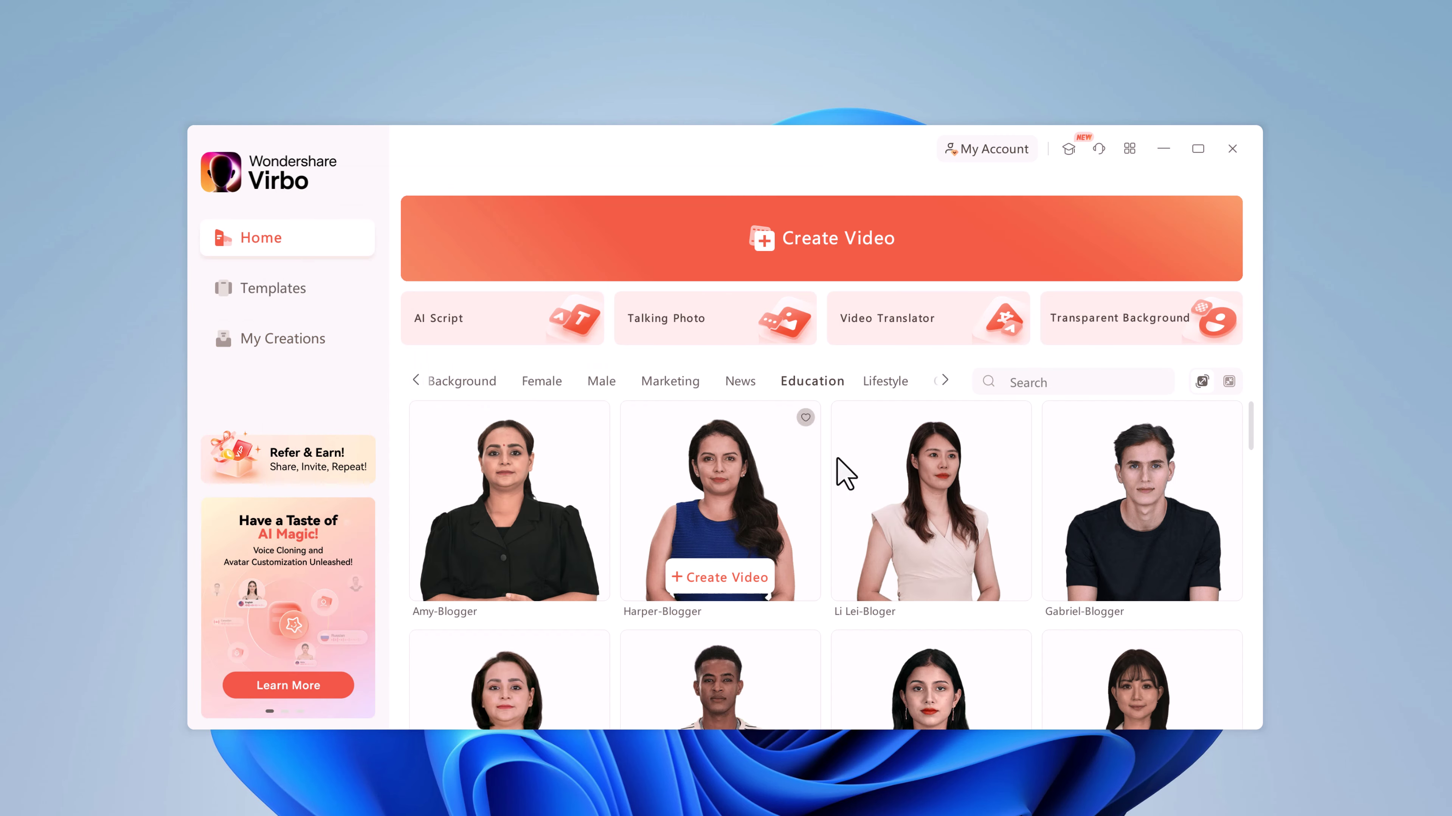
scroll(872, 565, "down", 5)
scroll(868, 551, "down", 10)
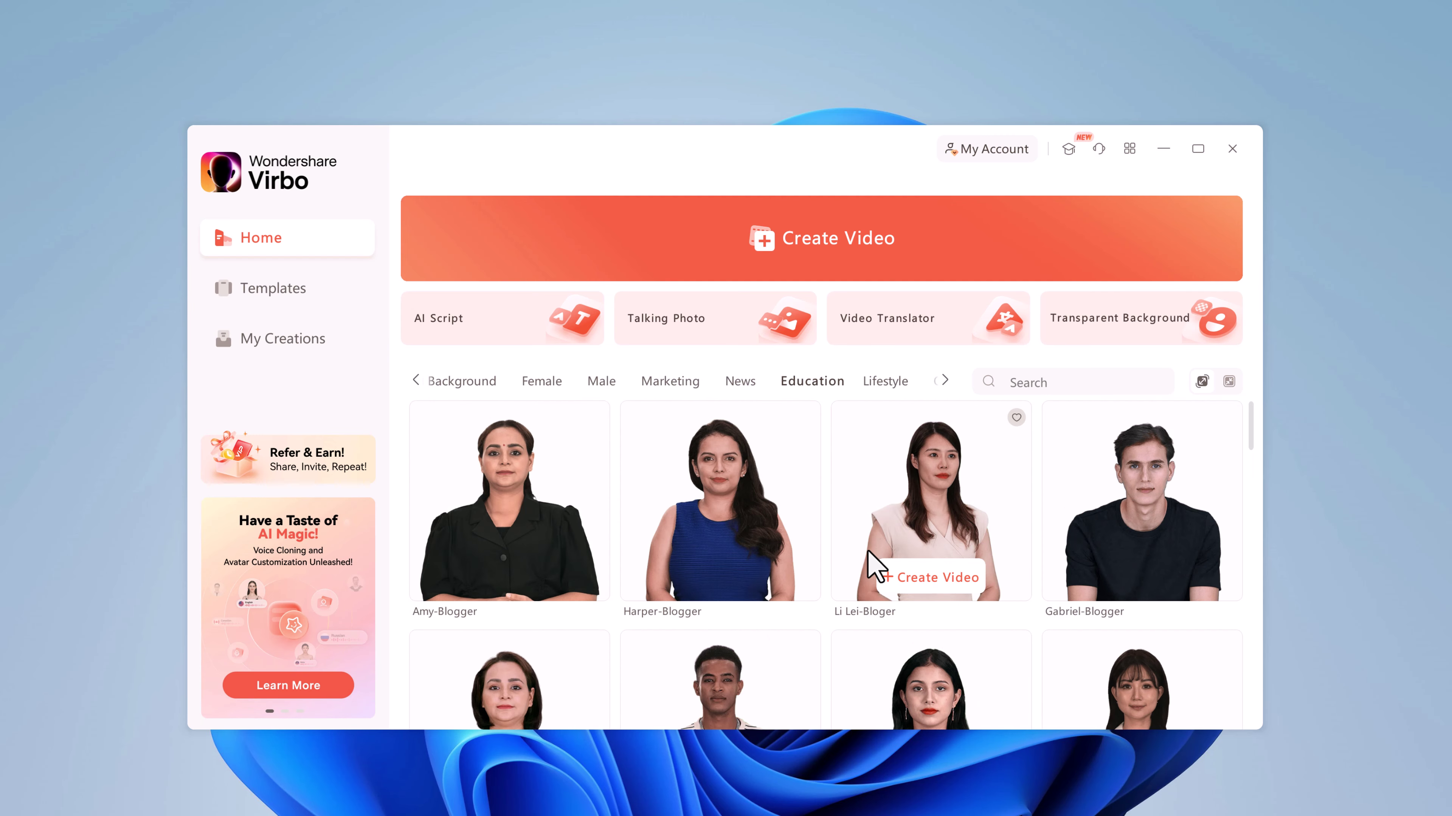
mouse_move(715, 594)
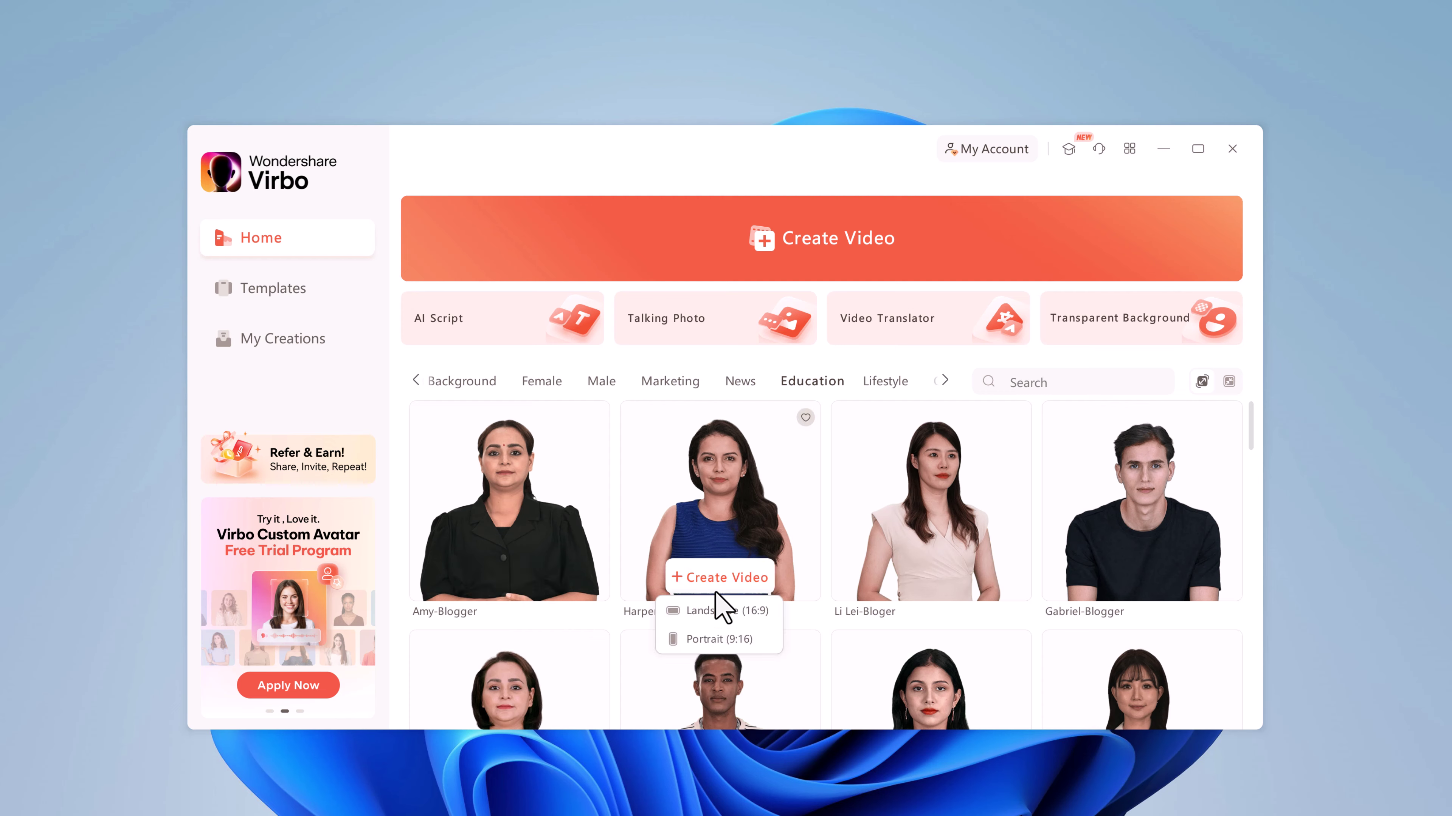
scroll(716, 594, "down", 12)
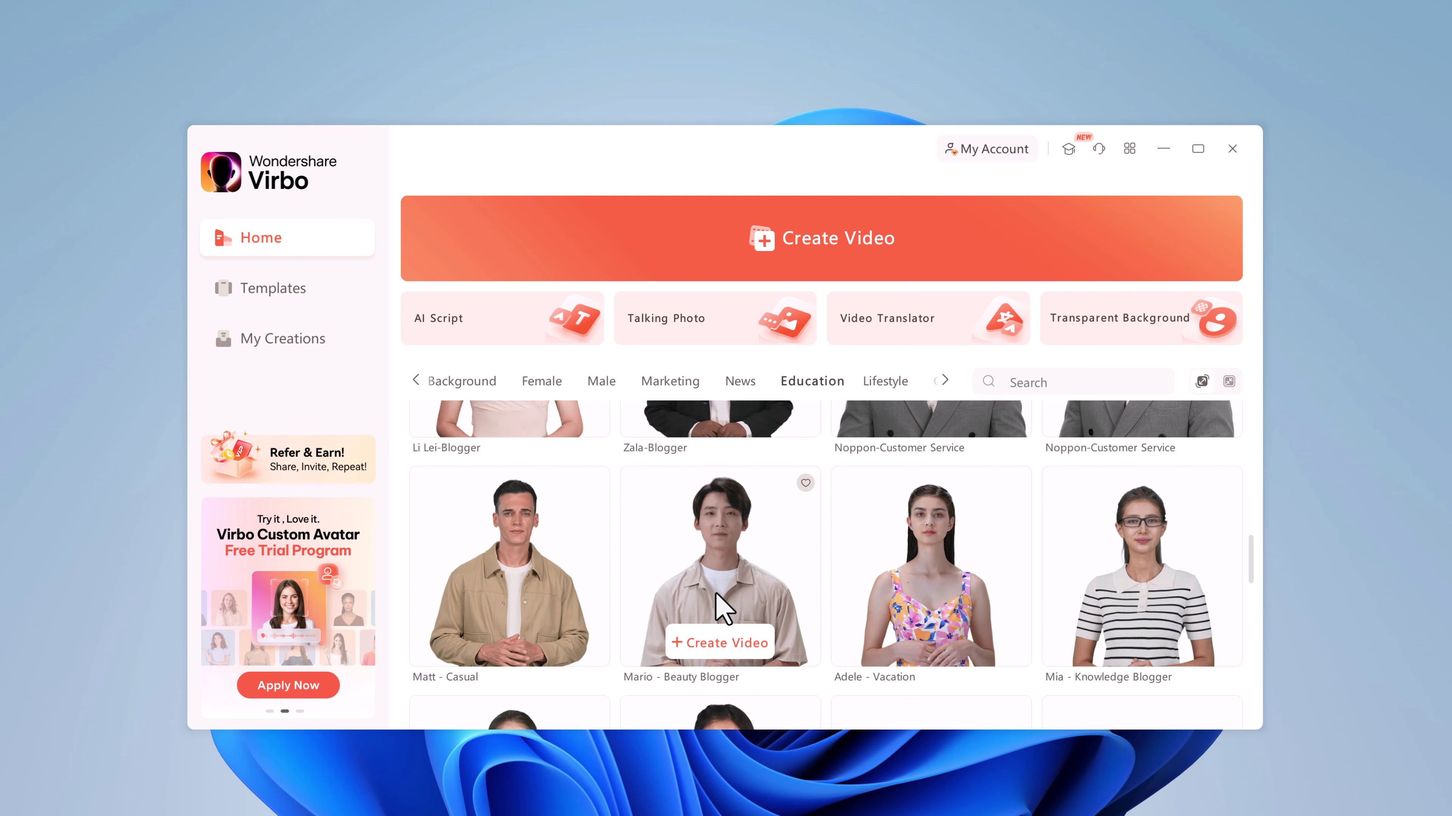
scroll(723, 609, "down", 5)
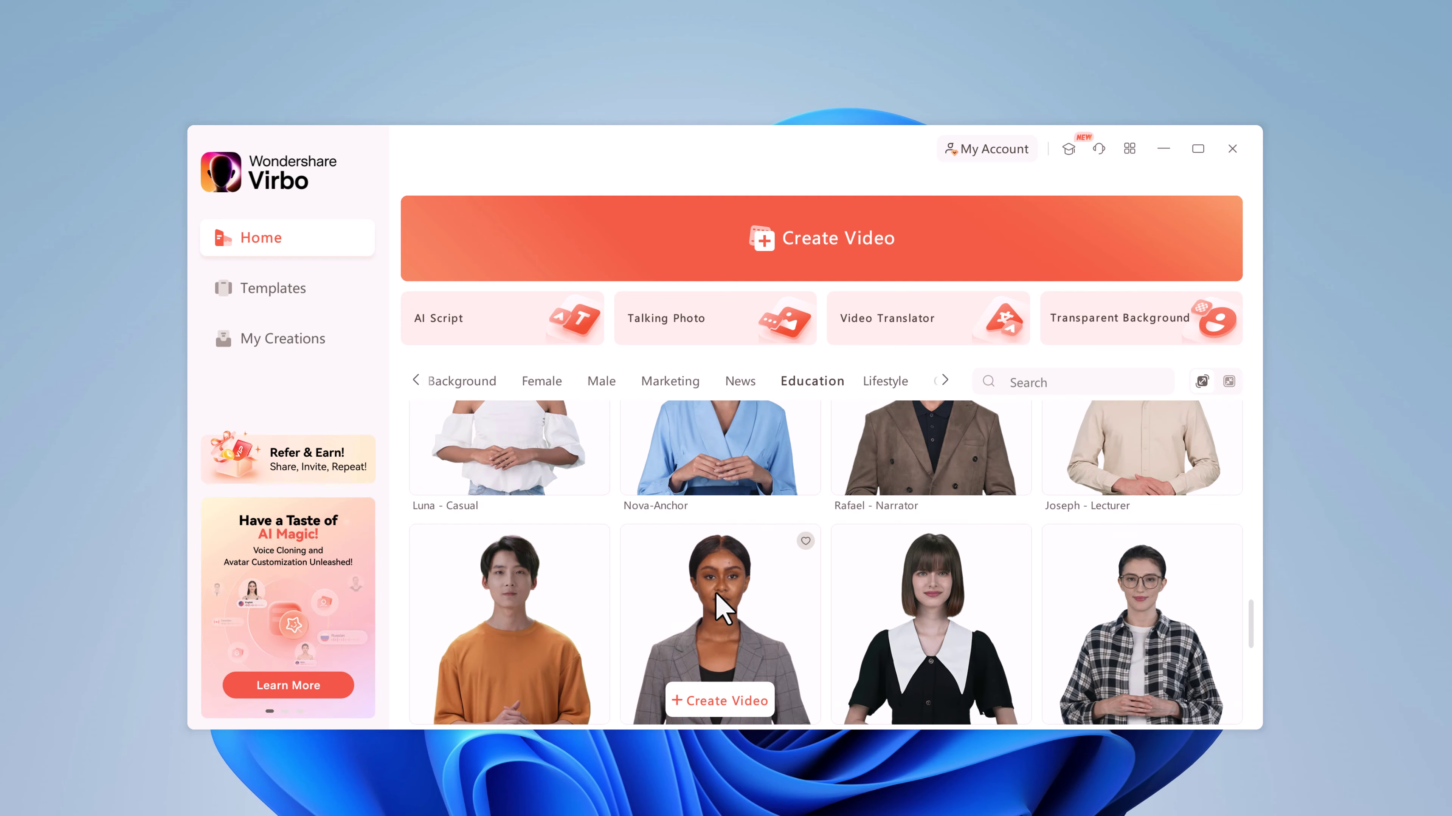
scroll(723, 609, "up", 15)
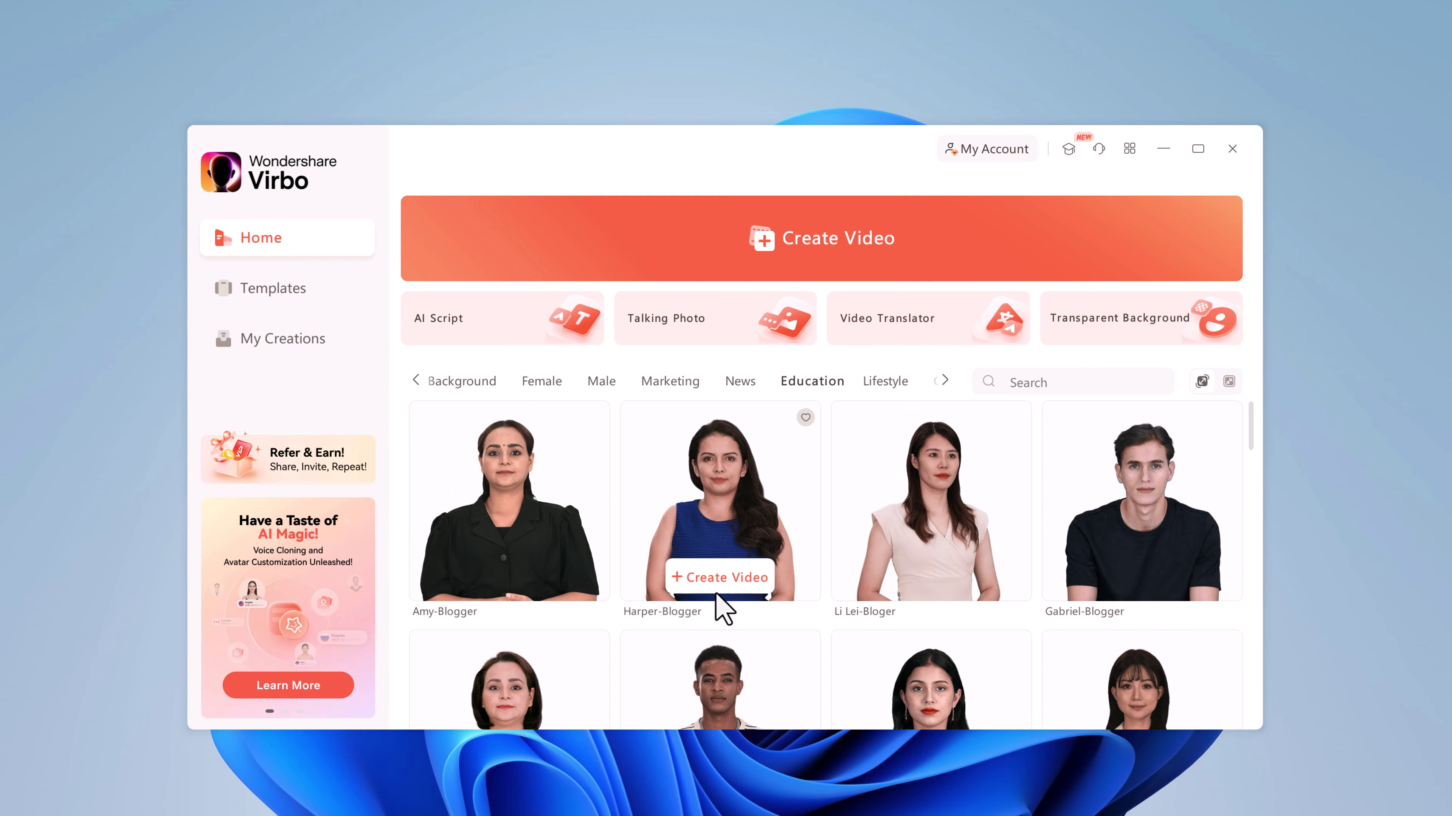
left_click(945, 381)
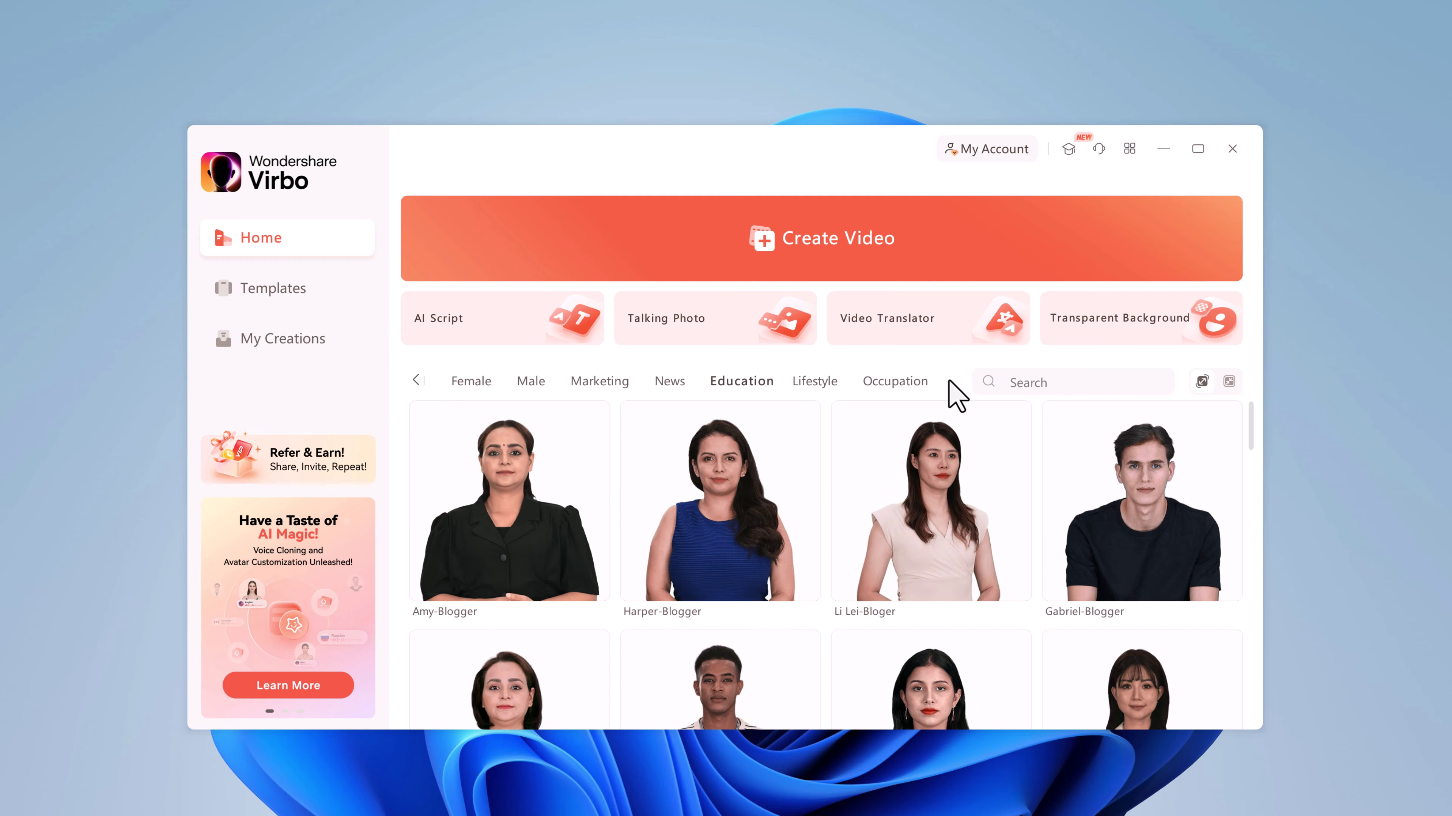